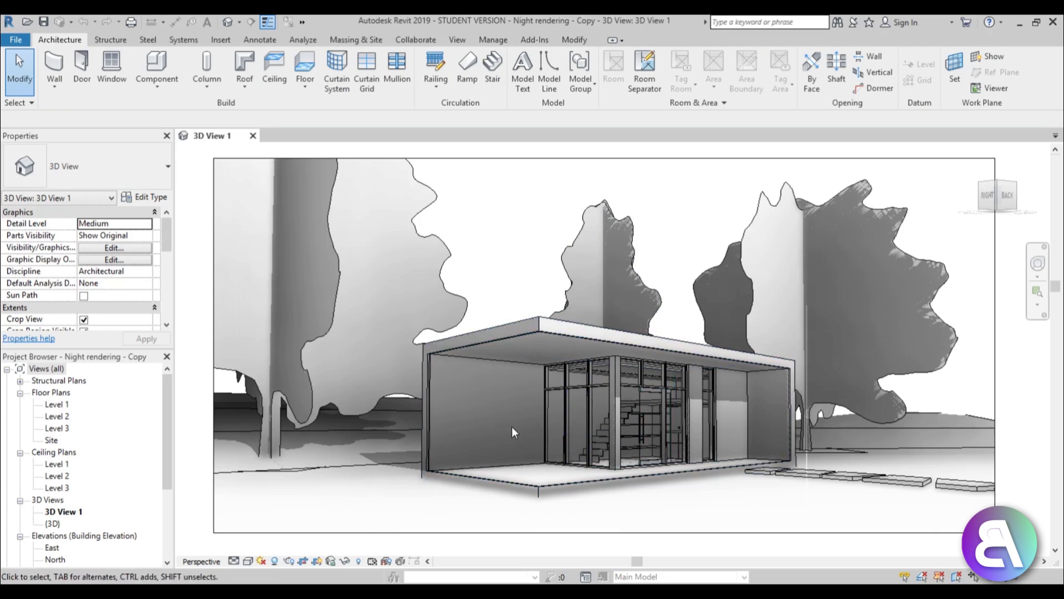
Examine the house in the perspective view, including the ceiling lights behind the glazing, the overhanging roof and the stepping-stone path
scroll(647, 378, up, 5)
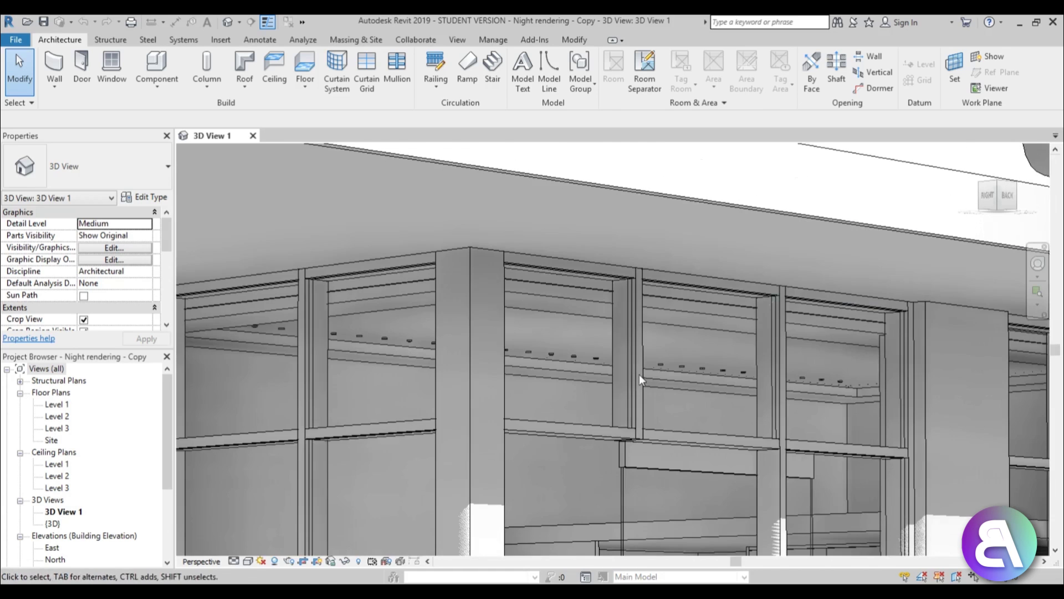
scroll(640, 375, down, 1)
middle_drag(639, 375, 706, 323)
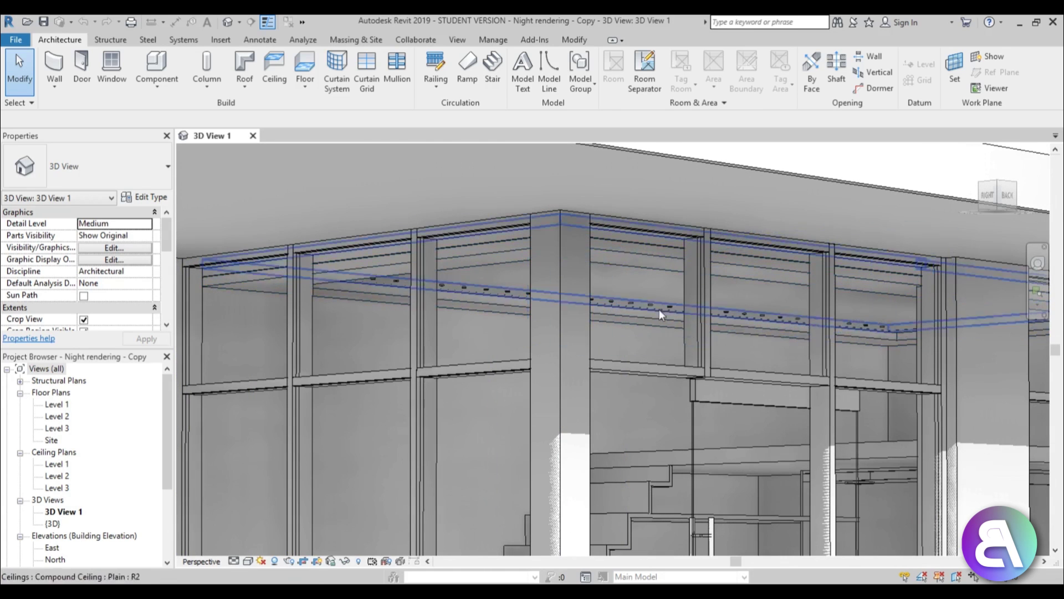
scroll(660, 309, down, 3)
middle_drag(654, 287, 629, 297)
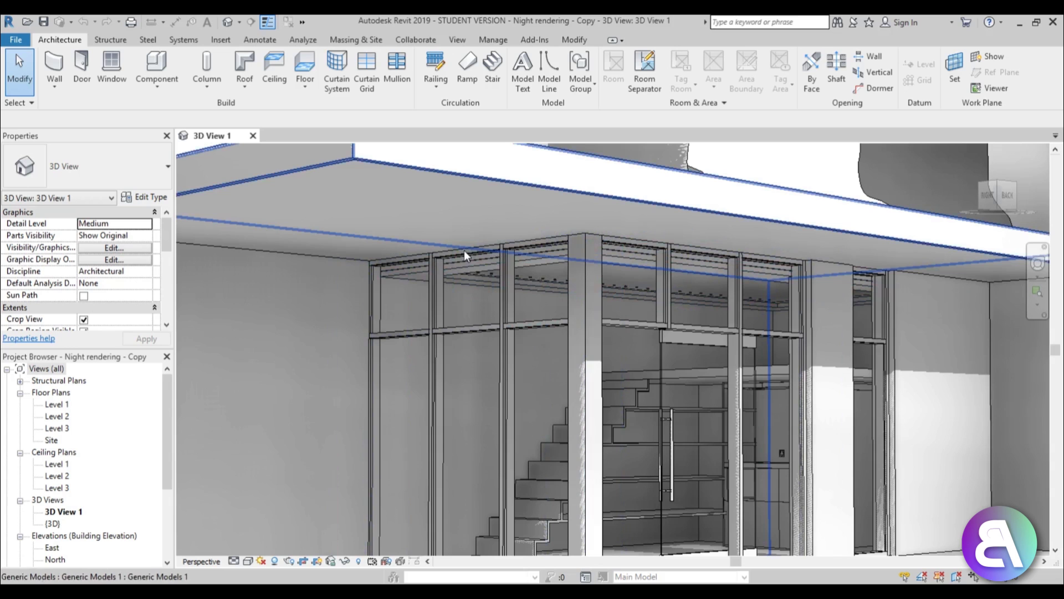
scroll(408, 295, down, 6)
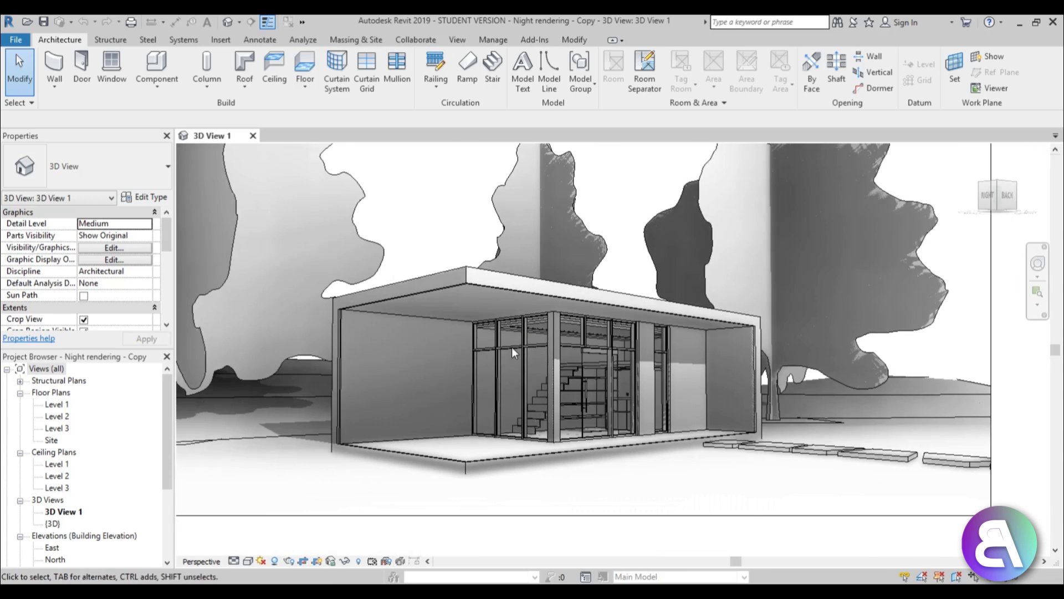
middle_drag(469, 375, 460, 329)
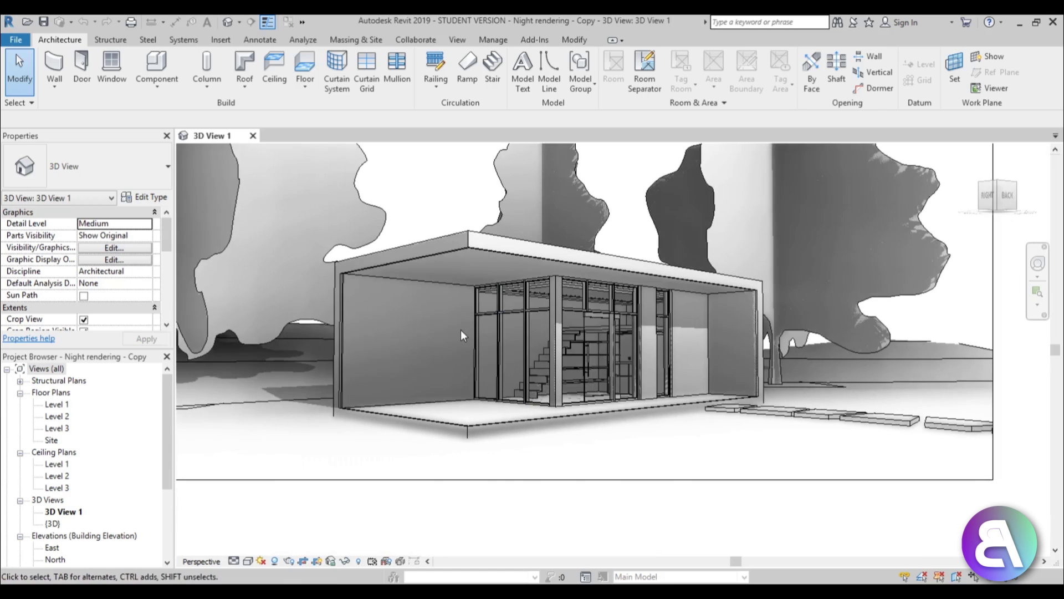
scroll(554, 388, down, 3)
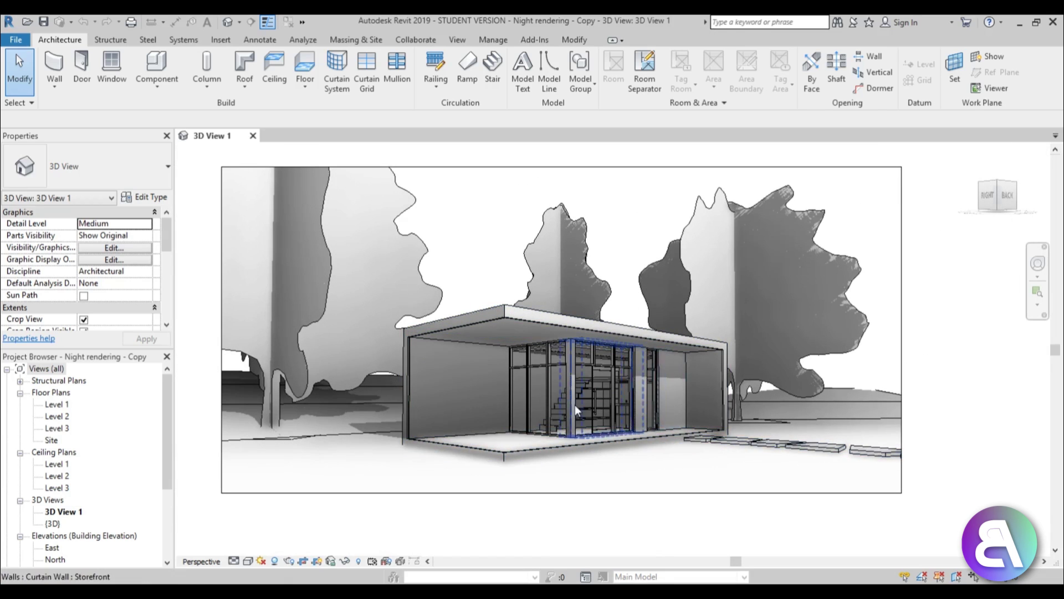
scroll(687, 465, up, 4)
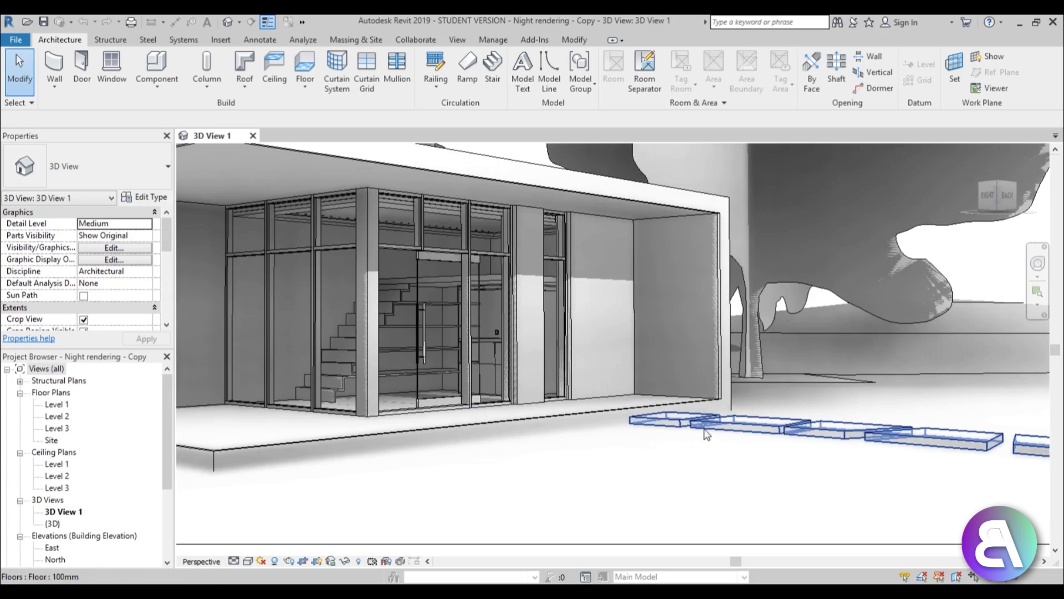
scroll(706, 434, down, 2)
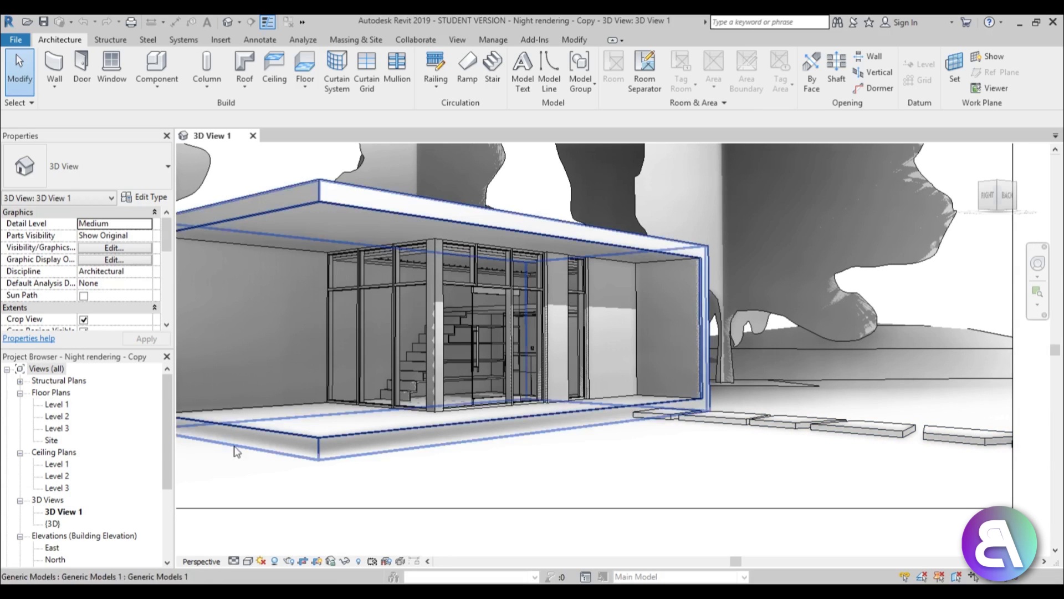
Show the Level 1 floor plan around the path and browse to the US Metric library to load a family
double_click(51, 406)
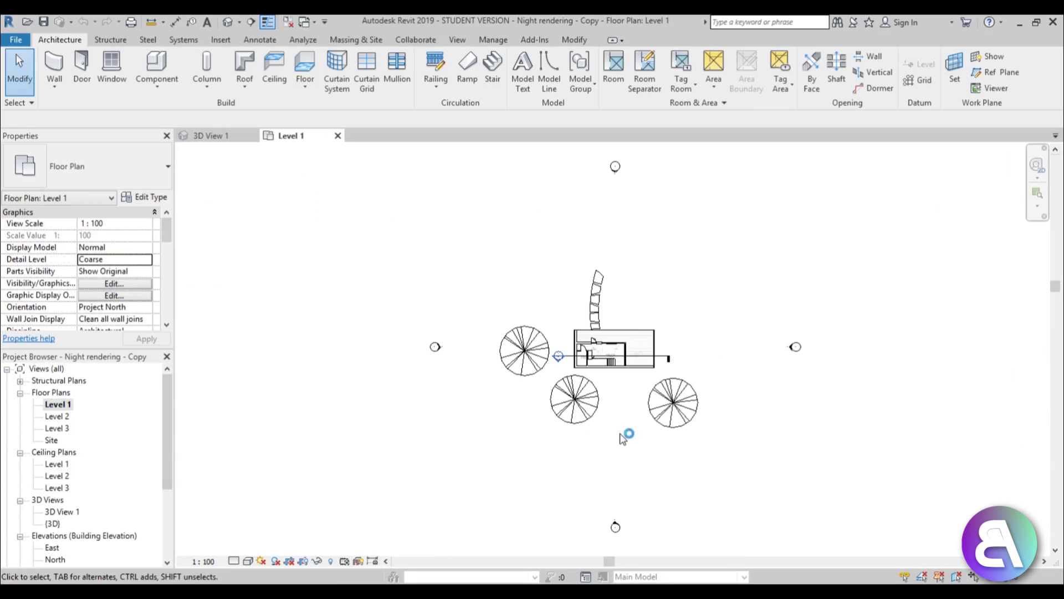
scroll(607, 309, up, 5)
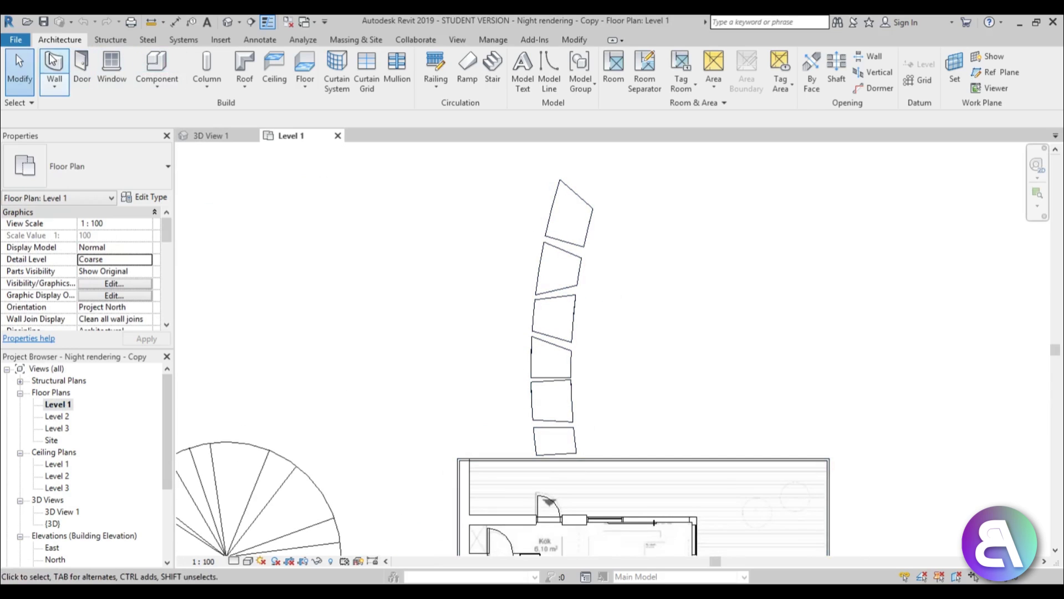
click(220, 41)
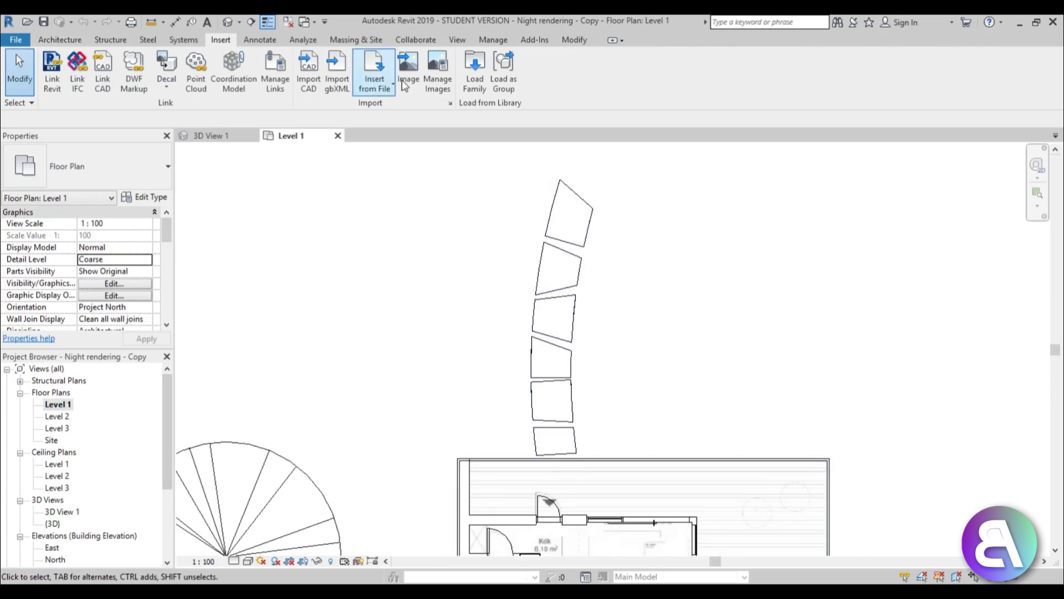
click(475, 88)
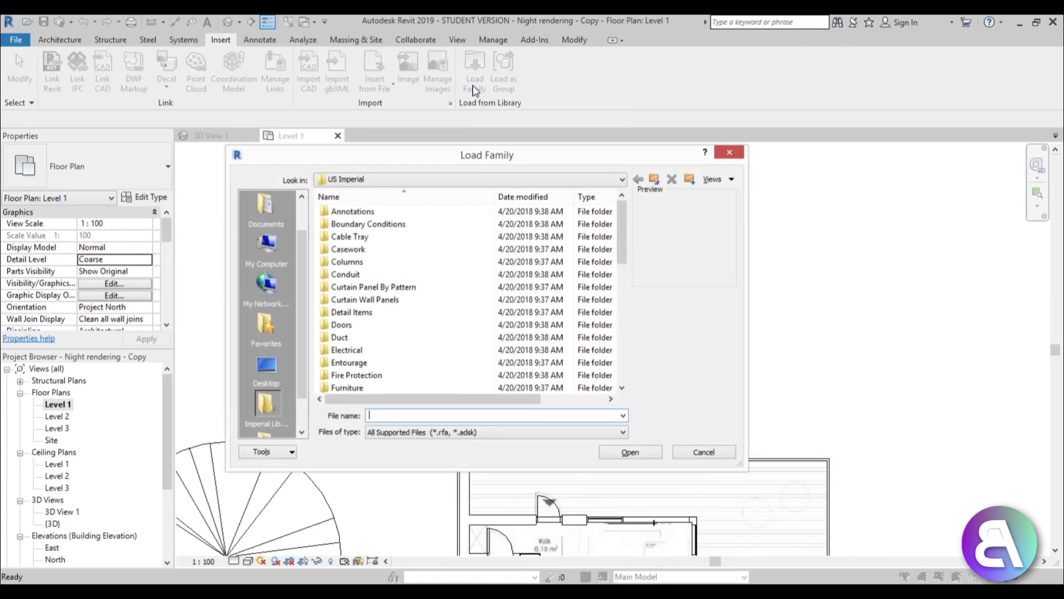
click(655, 180)
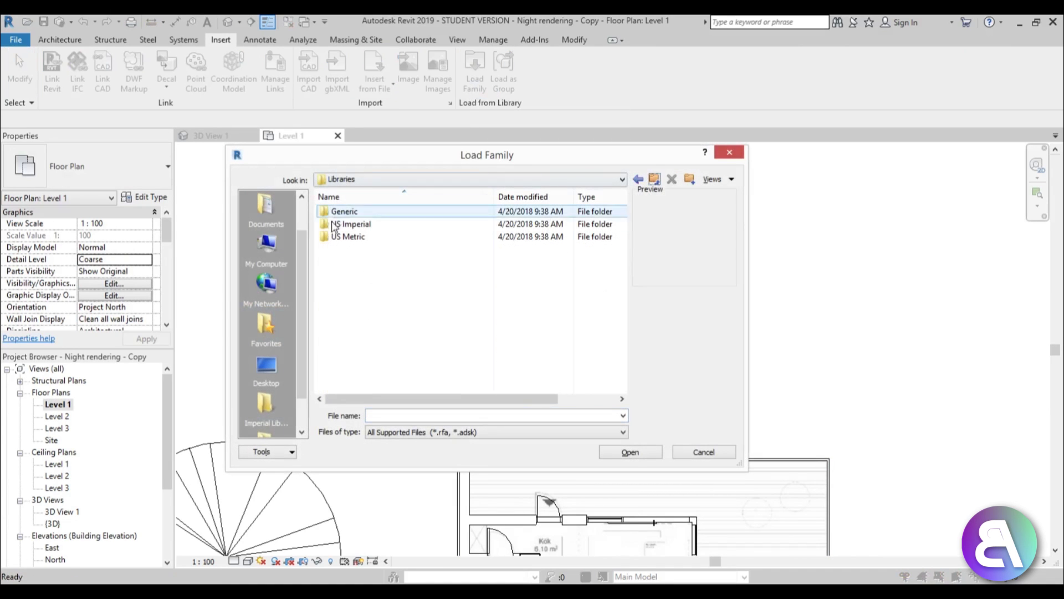
double_click(363, 237)
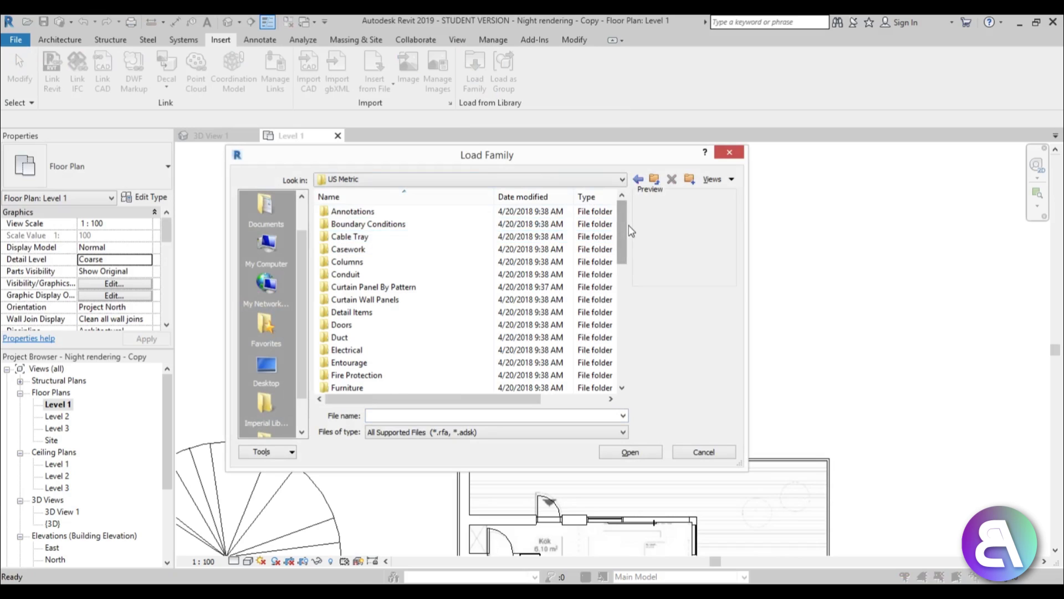
Load the M_Bollard Light family from the External folder of the architectural lighting library
drag(622, 233, 622, 274)
click(371, 326)
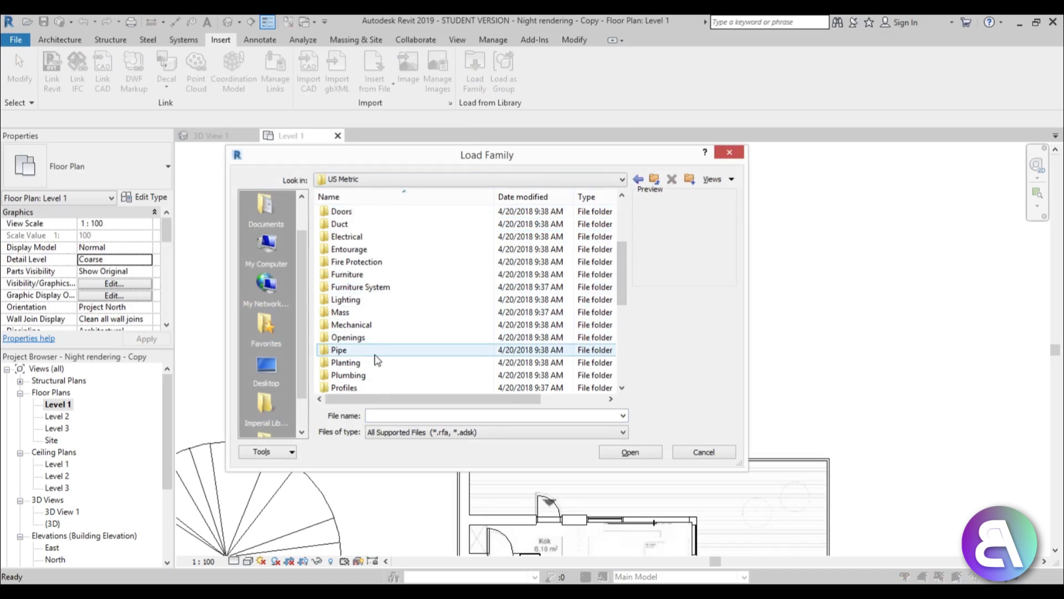
double_click(361, 300)
double_click(354, 212)
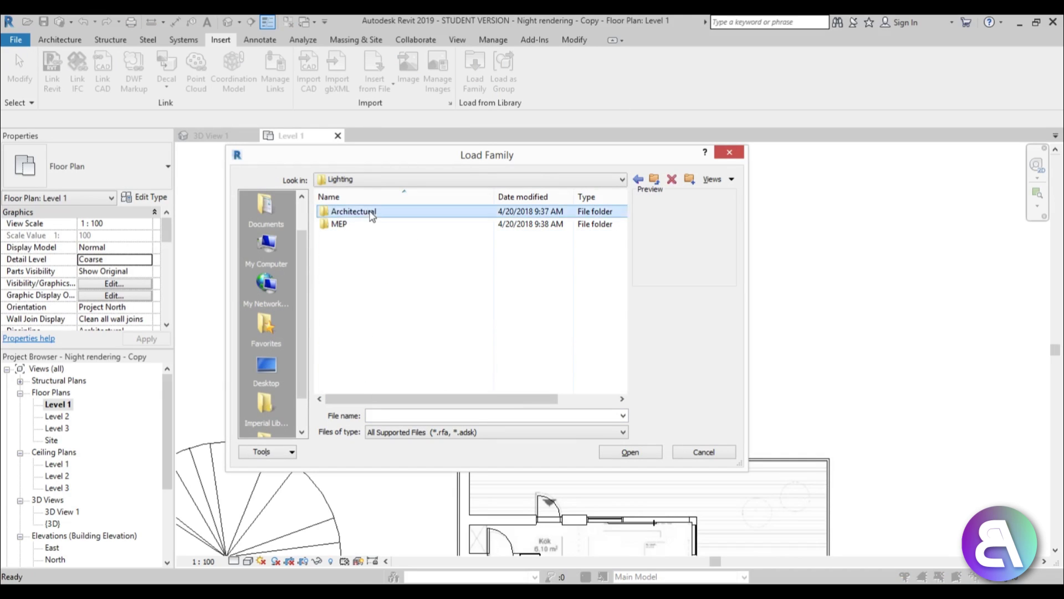
double_click(361, 214)
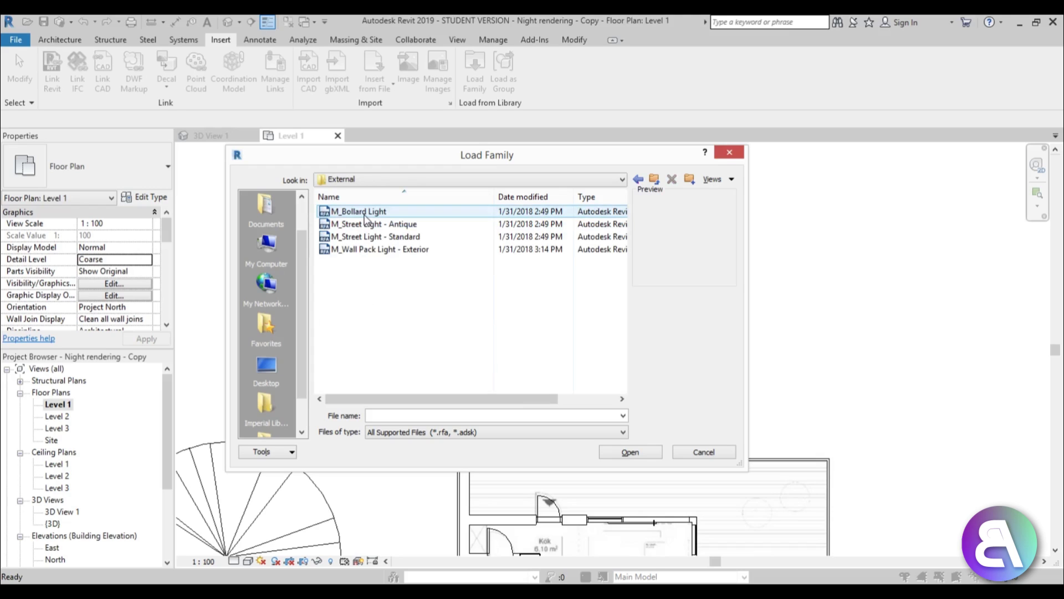
click(364, 214)
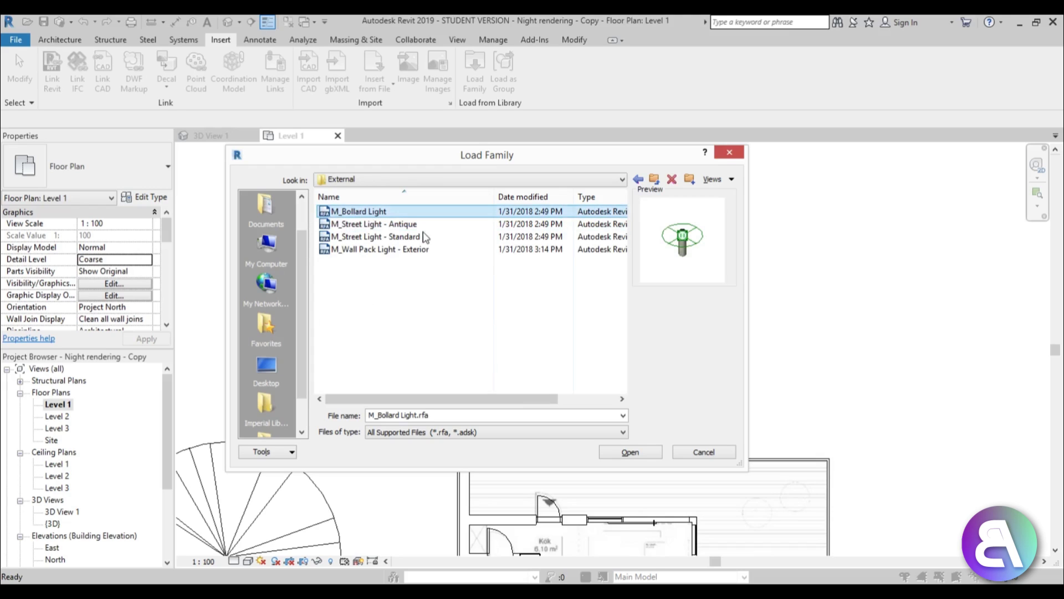
click(630, 453)
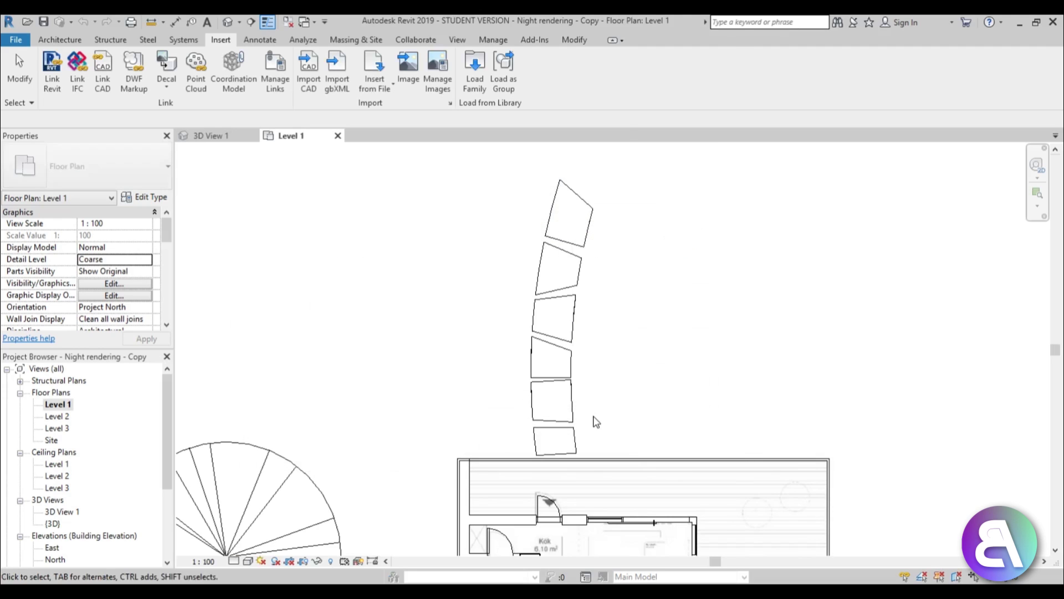
Place a pair of M_Bollard Light components with a -0.2000 offset on either side of the path slab nearest the house
click(74, 40)
click(151, 64)
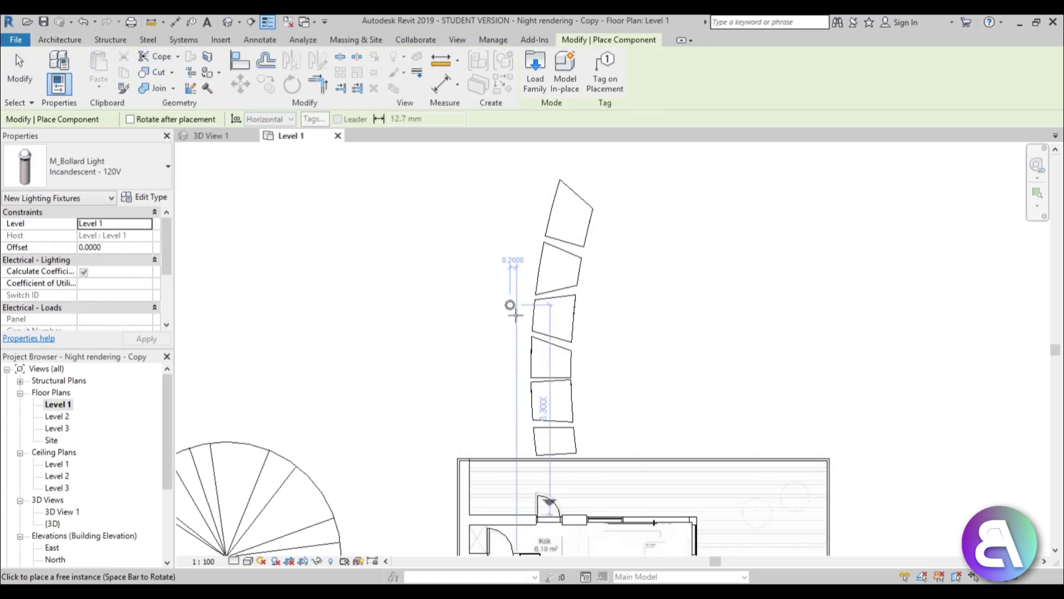
click(119, 249)
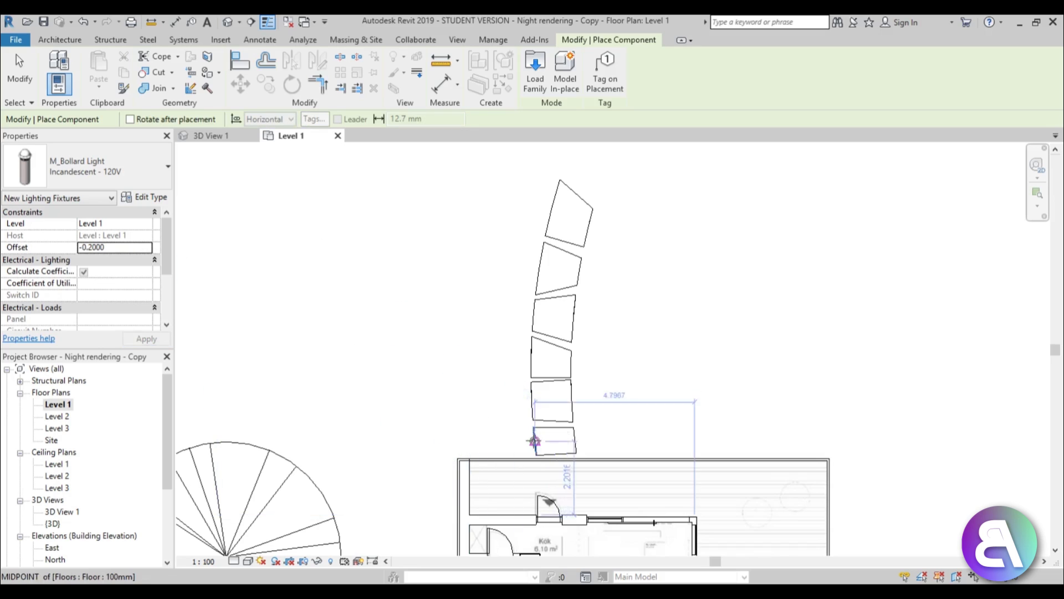
scroll(518, 453, up, 3)
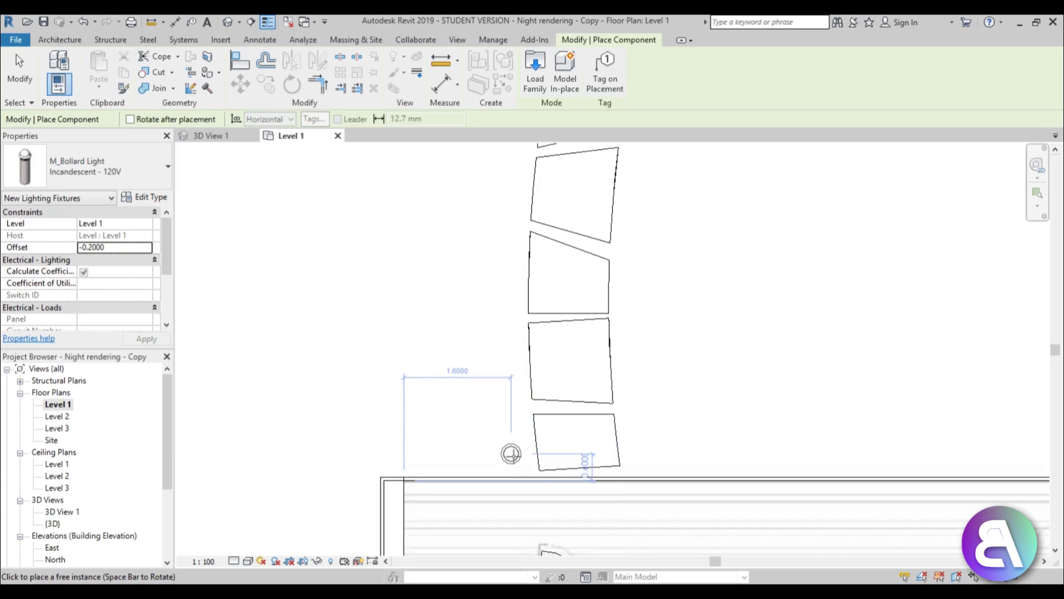
click(511, 454)
click(644, 452)
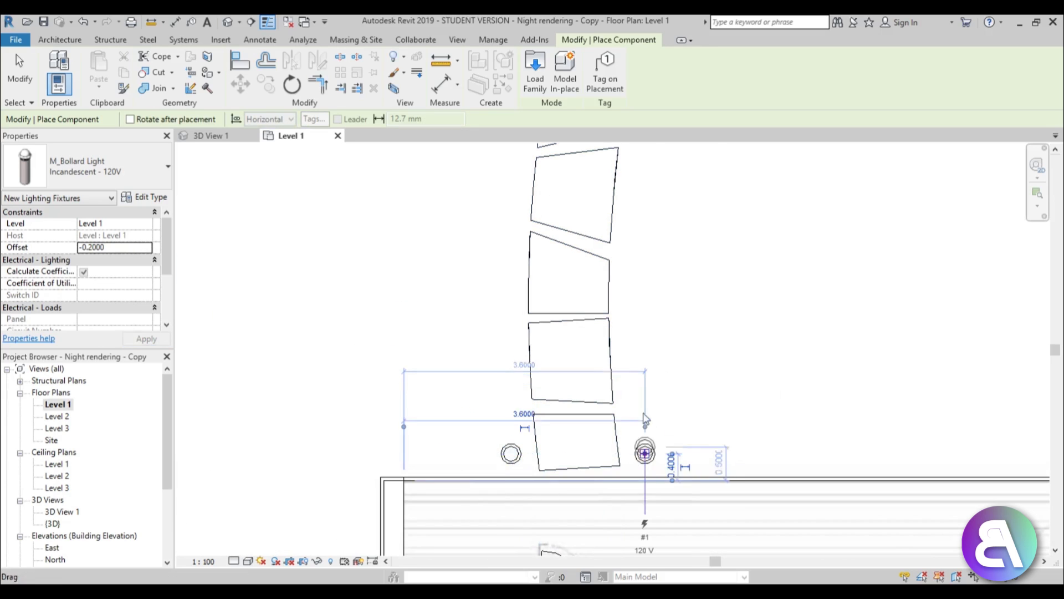
Place two more pairs of bollard lights along the path, beside the third and fifth slabs from the house
scroll(636, 389, down, 2)
middle_drag(638, 394, 620, 475)
click(614, 397)
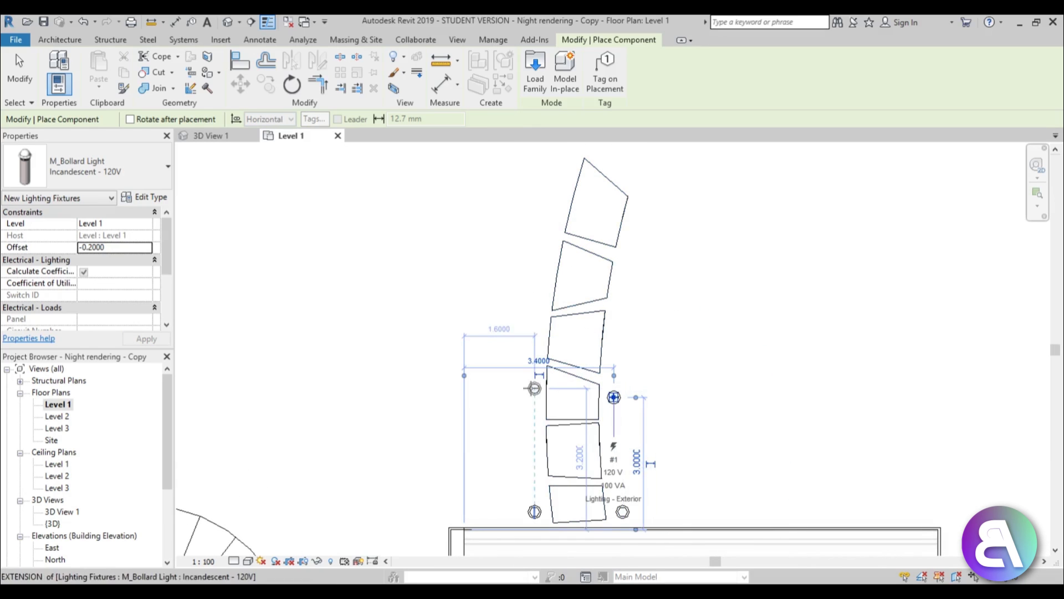
click(530, 388)
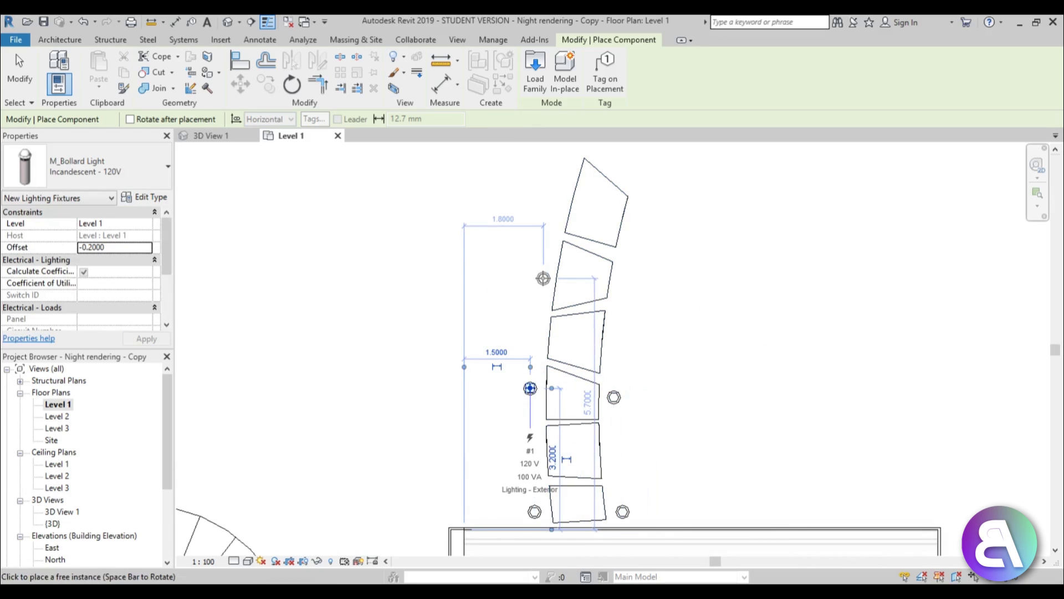
click(544, 278)
click(622, 286)
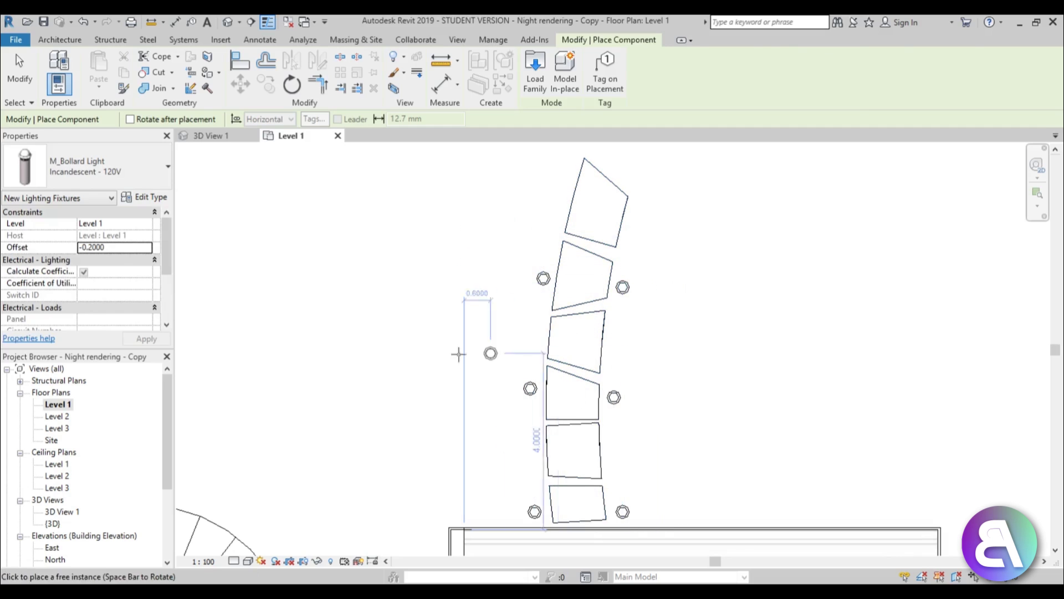
key(Escape)
key(Escape)
Inspect the bollard lights along the path and the house front in the 3D View 1 perspective
double_click(62, 511)
scroll(519, 368, down, 3)
middle_drag(519, 368, 581, 427)
scroll(836, 471, up, 2)
scroll(737, 477, down, 1)
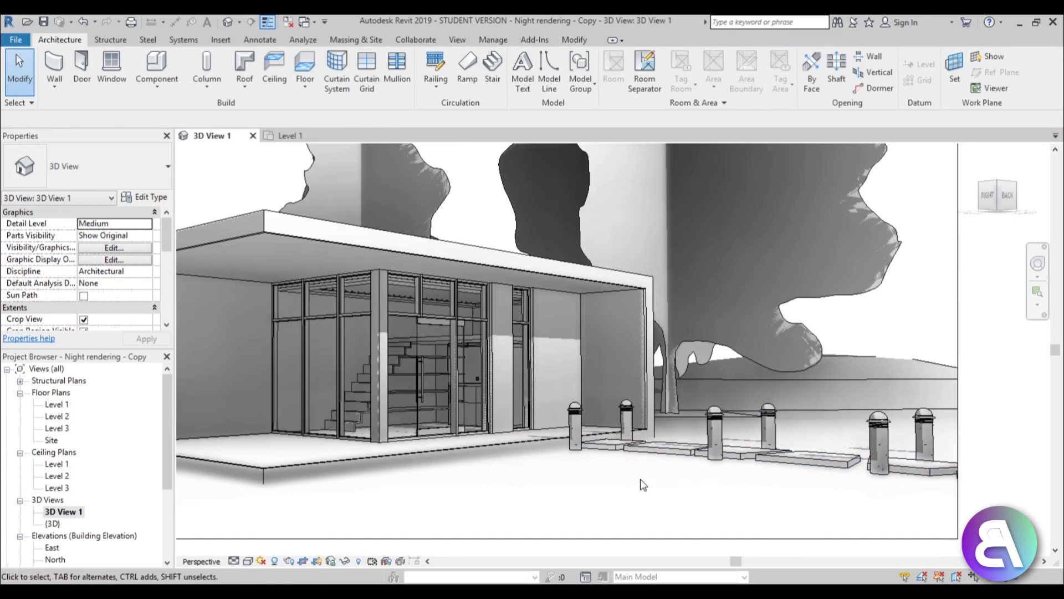
scroll(641, 484, up, 5)
scroll(560, 435, down, 6)
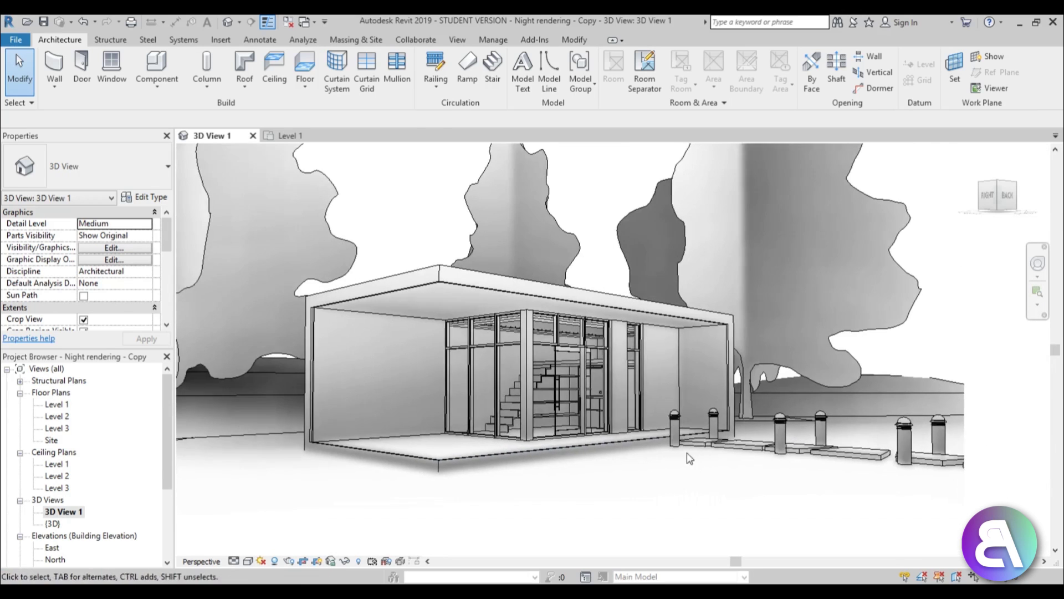
middle_drag(599, 457, 606, 462)
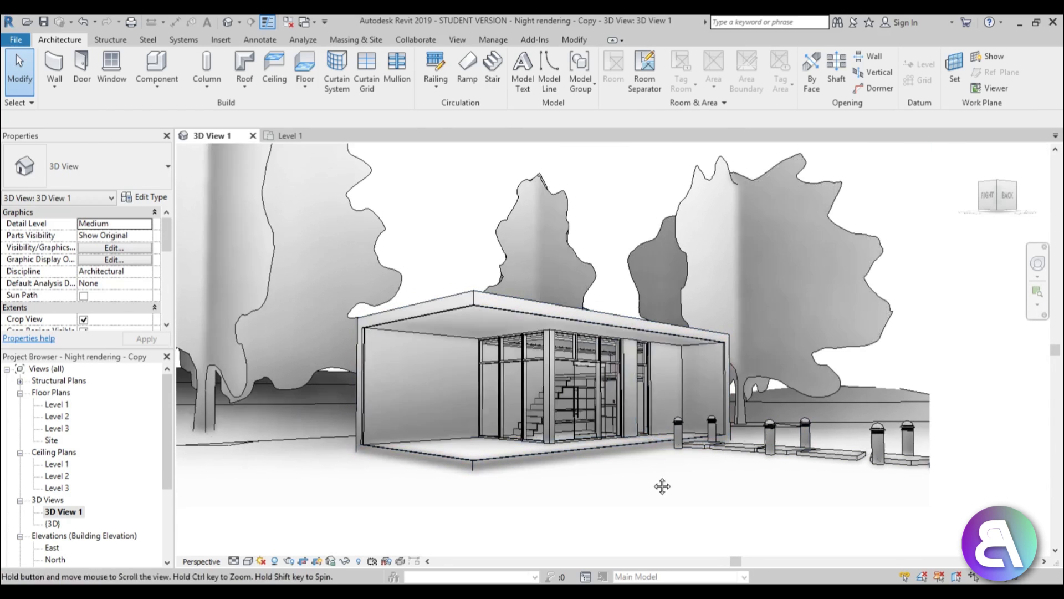
scroll(611, 404, up, 3)
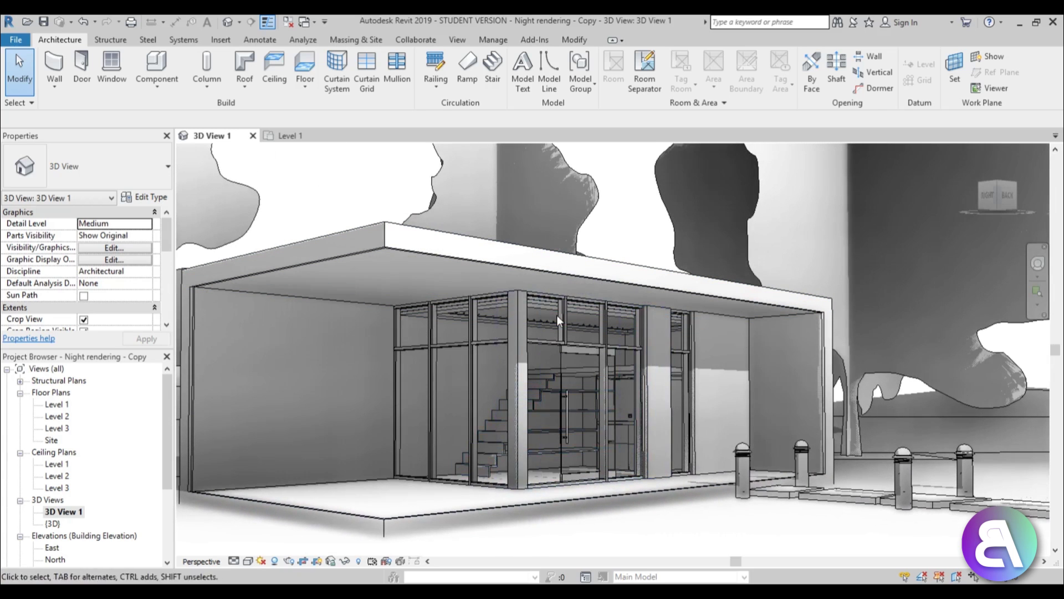
shift+middle_drag(547, 293, 409, 389)
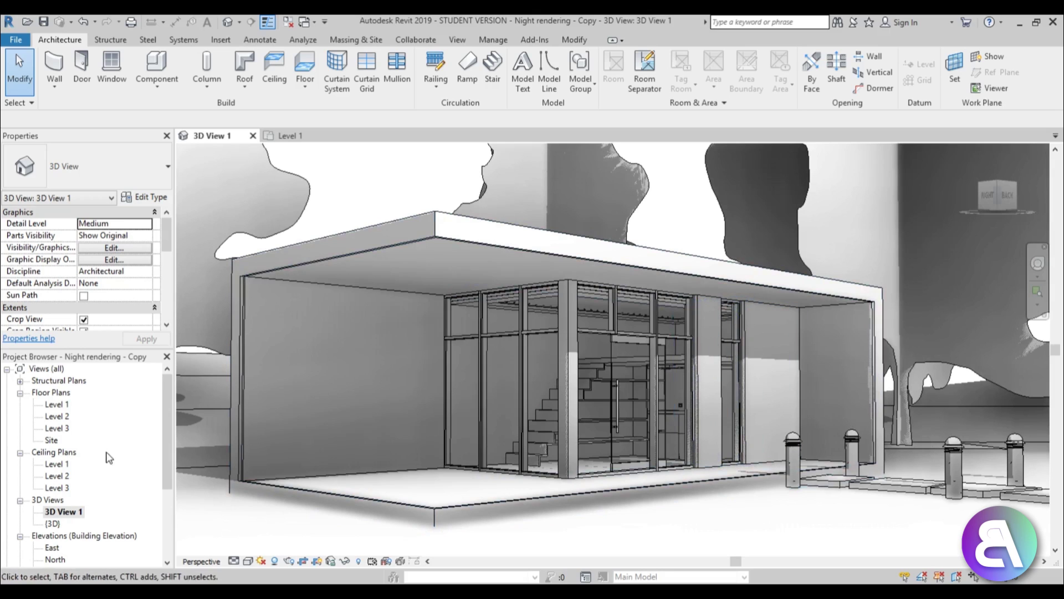
Open the default {3D} view, set its visual style to Hidden Line and frame the glazed front of the house
double_click(55, 525)
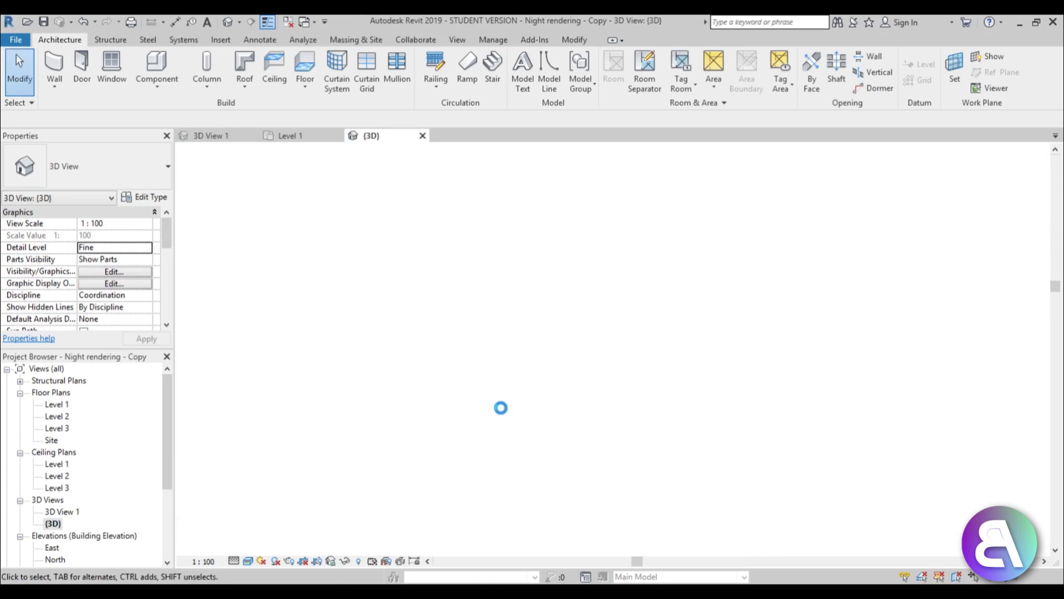
click(248, 561)
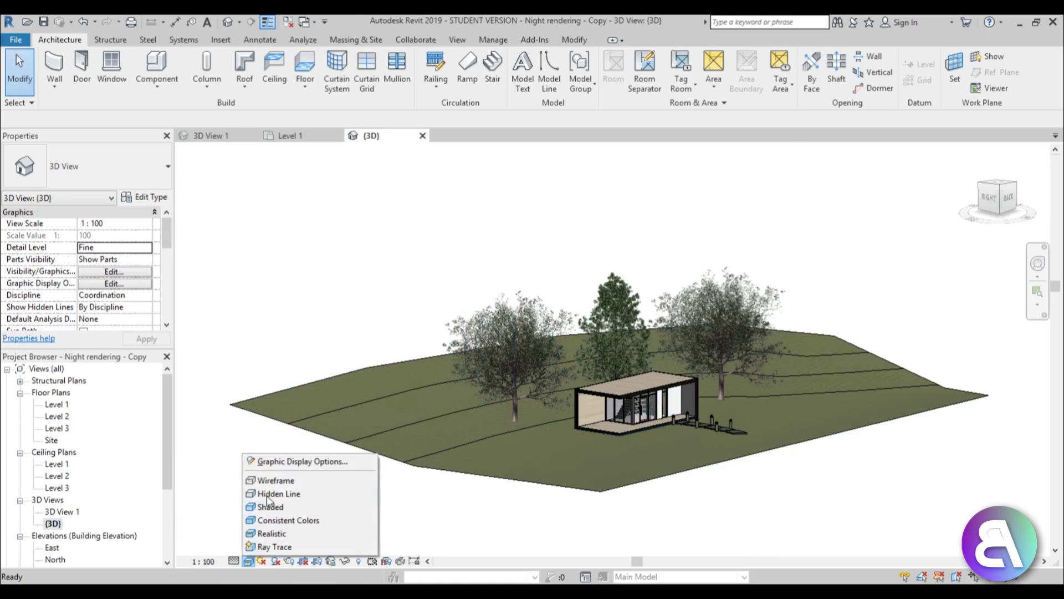
click(271, 493)
shift+middle_drag(740, 471, 700, 471)
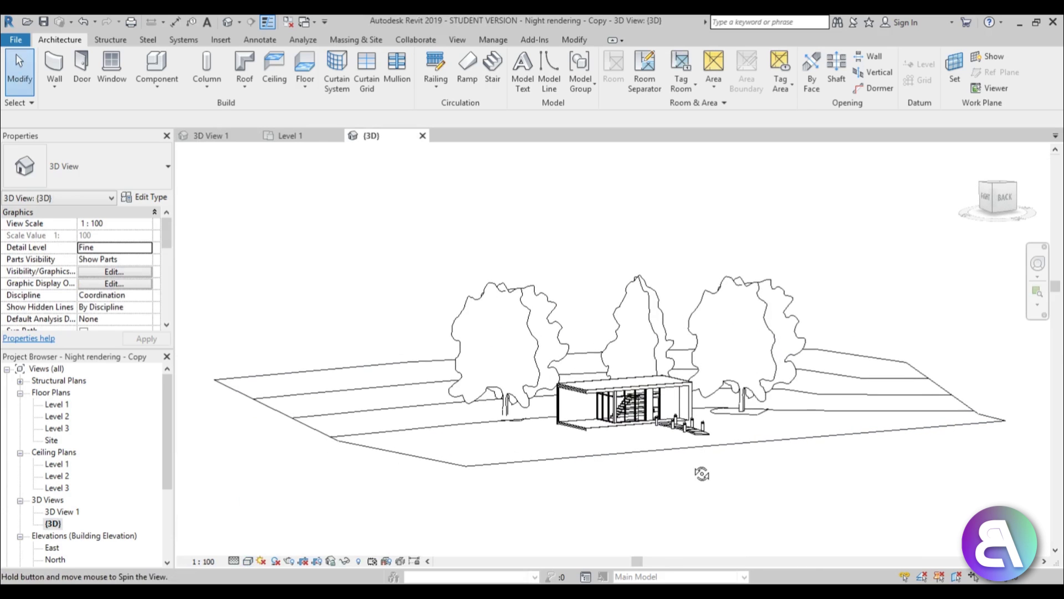
scroll(610, 474, up, 8)
shift+middle_drag(513, 478, 452, 288)
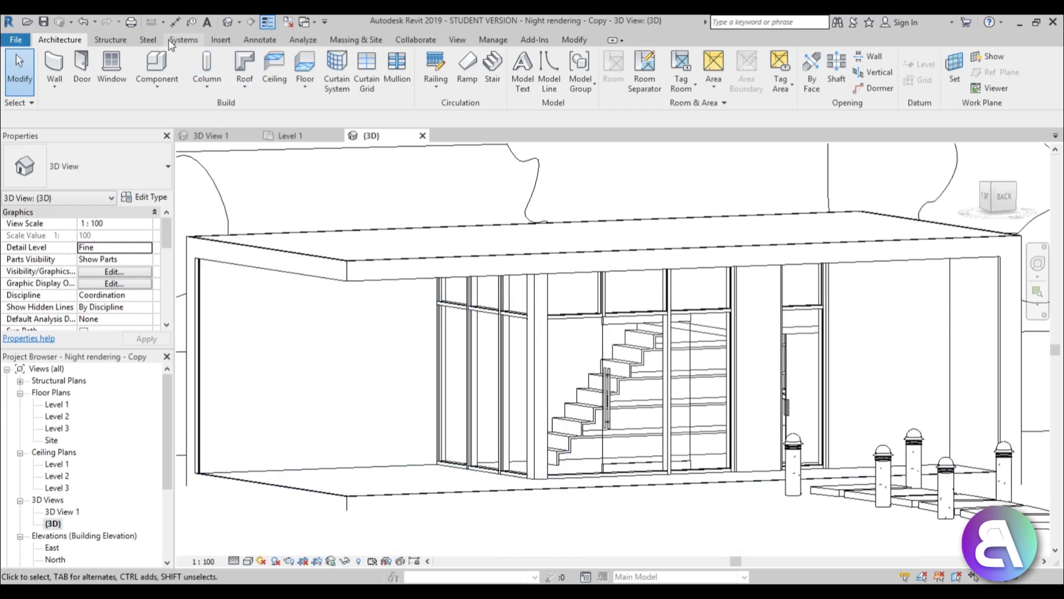
Load the M_Wall Lamp - Bracket family from the Internal folder of the architectural lighting library
click(165, 65)
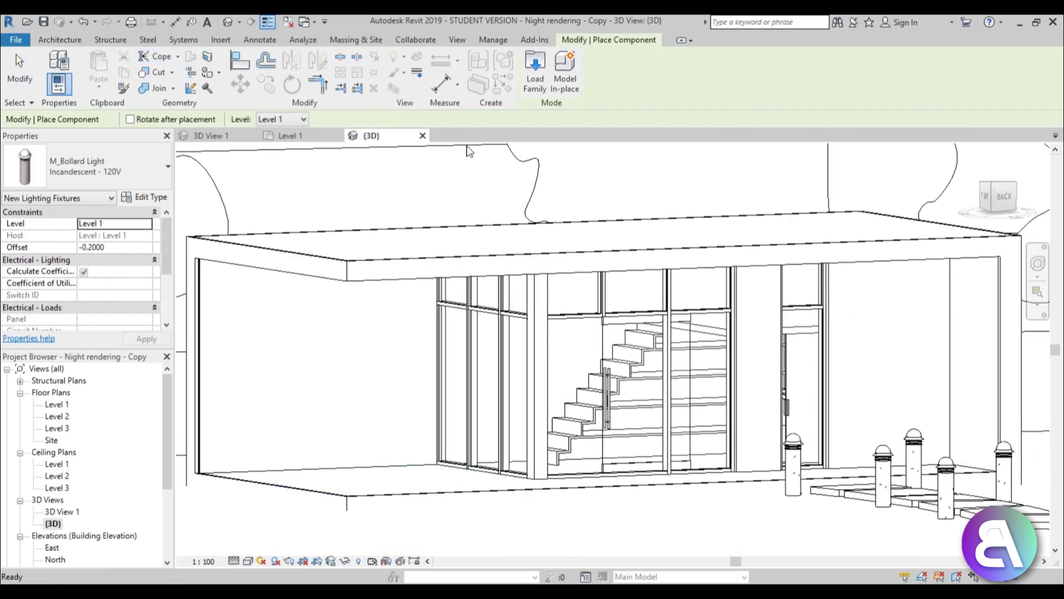
click(536, 83)
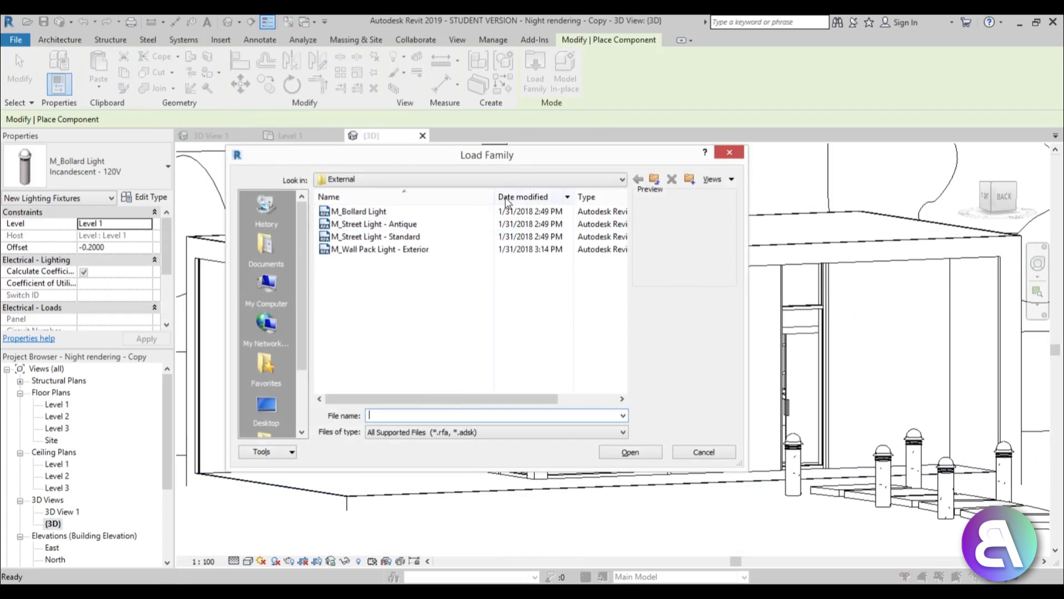
click(652, 182)
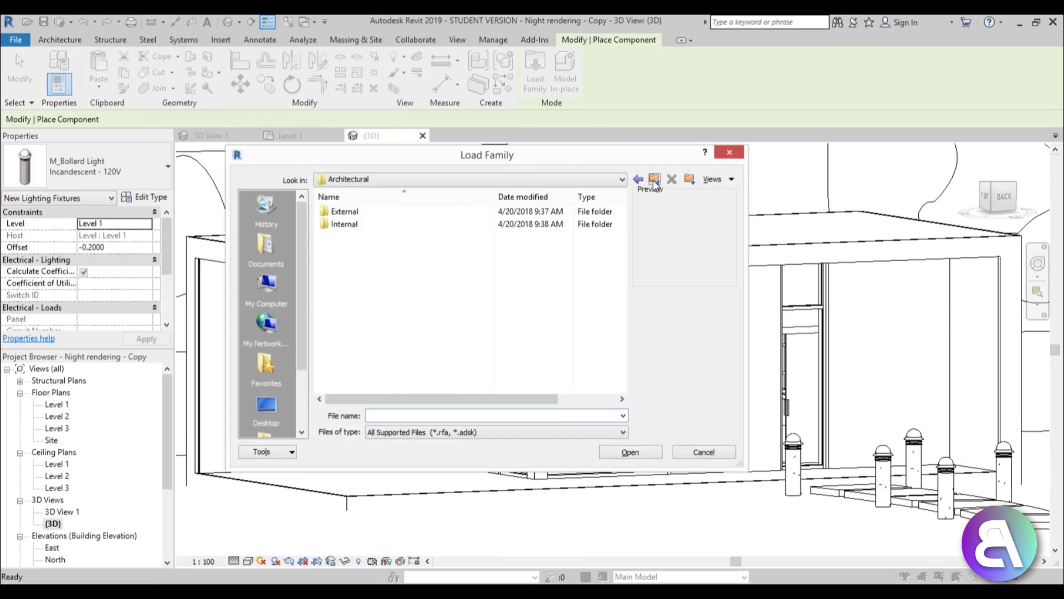
double_click(392, 226)
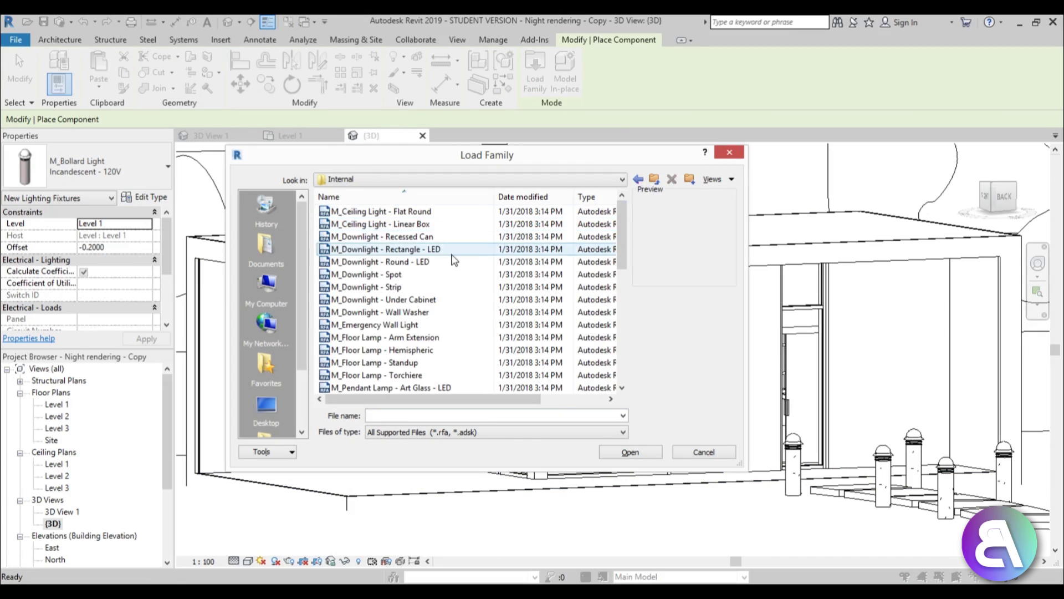
drag(626, 248, 626, 366)
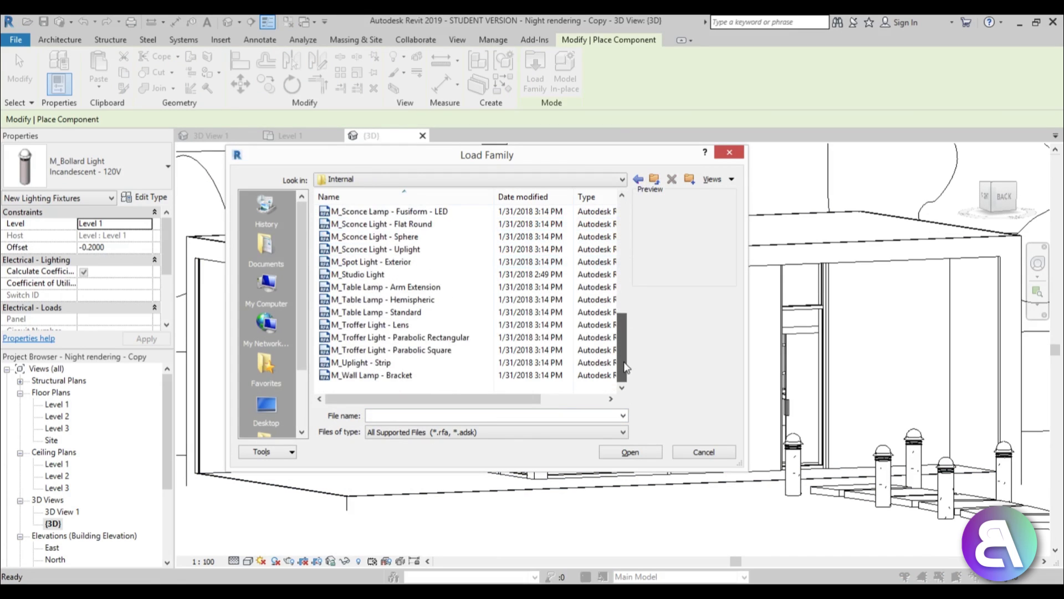
click(394, 376)
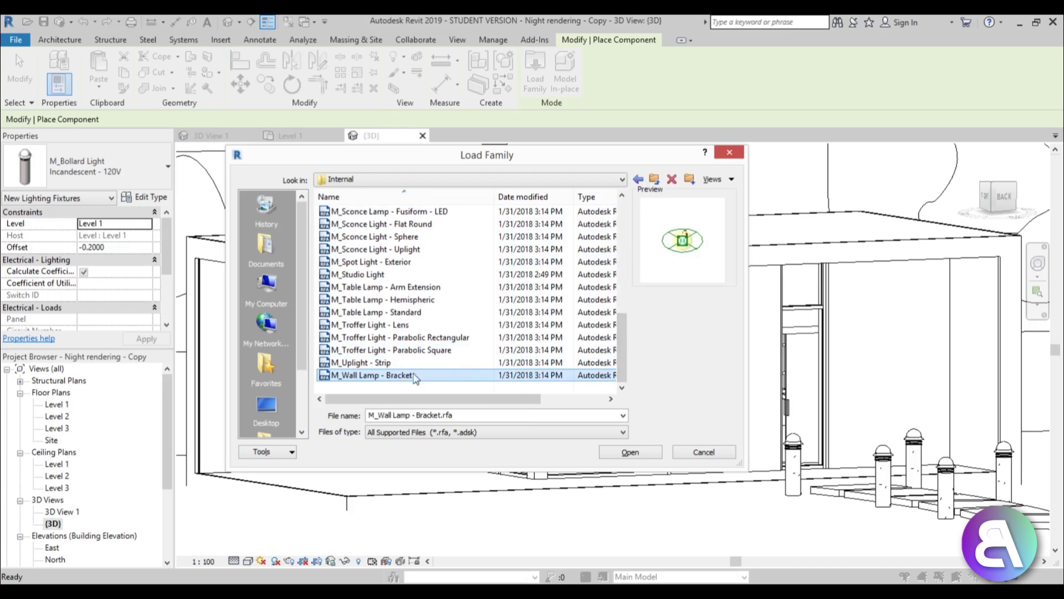
click(630, 452)
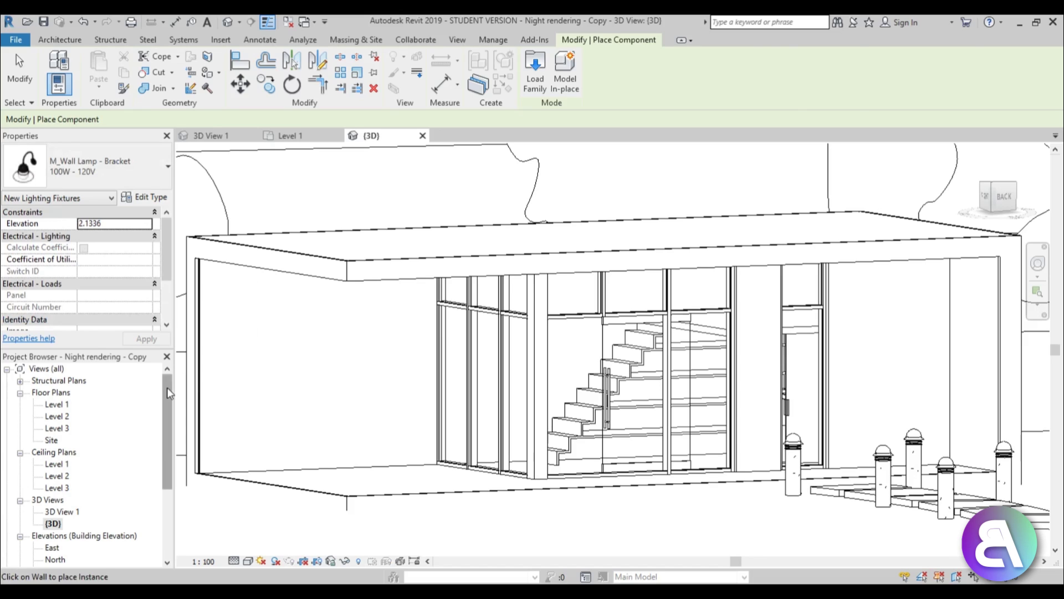
key(Escape)
Open the North elevation and frame the entrance front of the house
drag(167, 393, 162, 444)
double_click(54, 466)
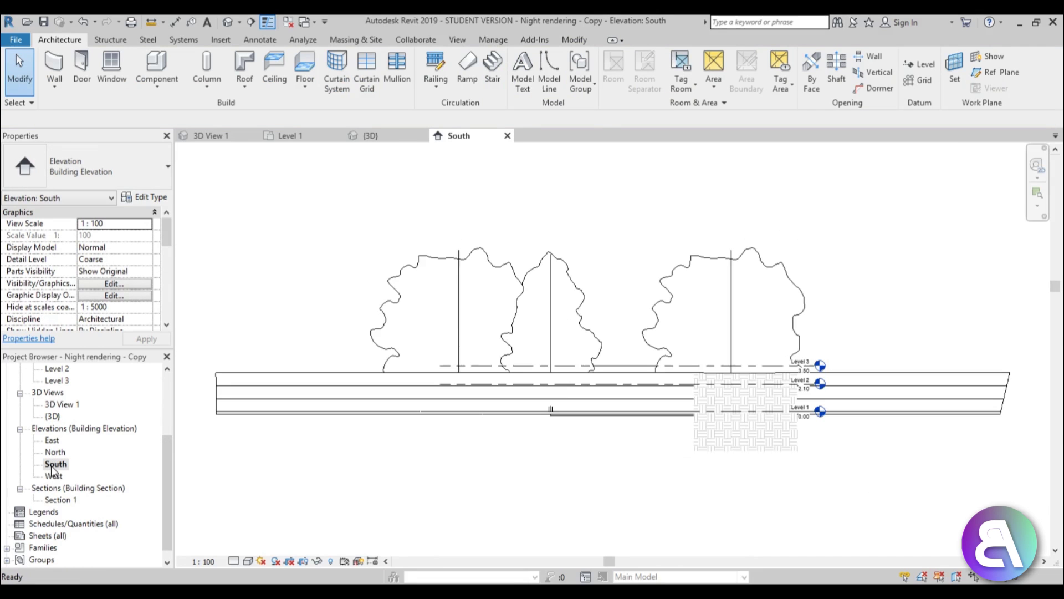
double_click(52, 440)
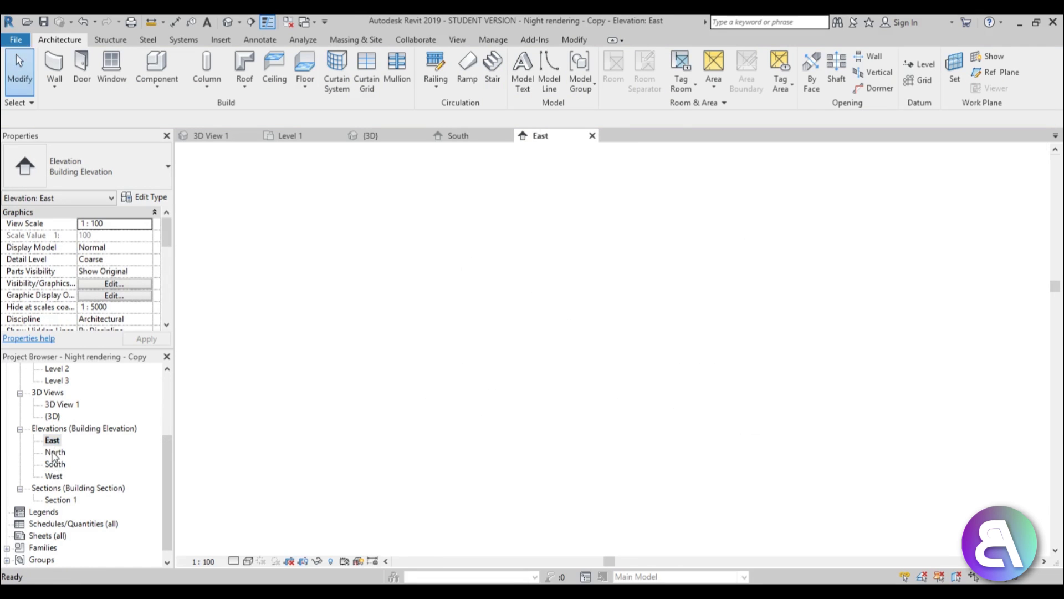
double_click(55, 452)
scroll(591, 417, up, 5)
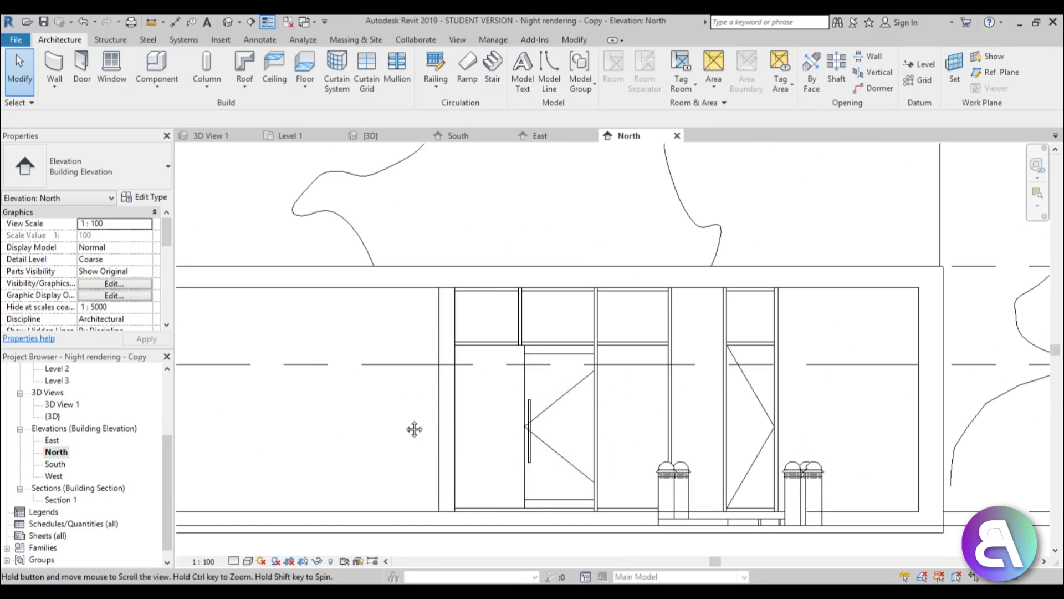
Place three M_Wall Lamp - Bracket lights in a row along the Level 2 line on the solid wall beside the glazed front
click(157, 65)
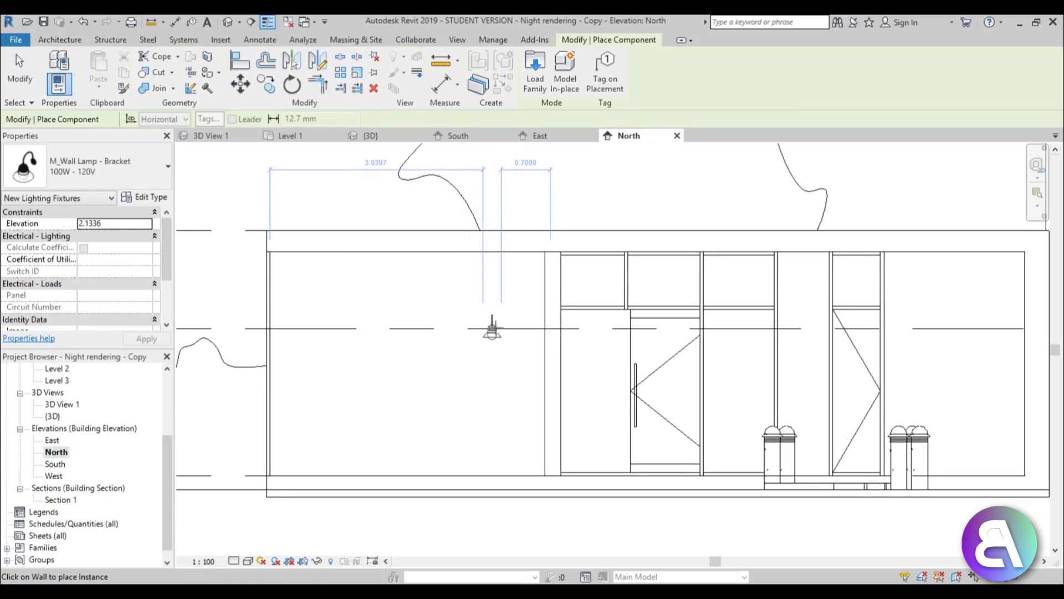
scroll(472, 330, up, 3)
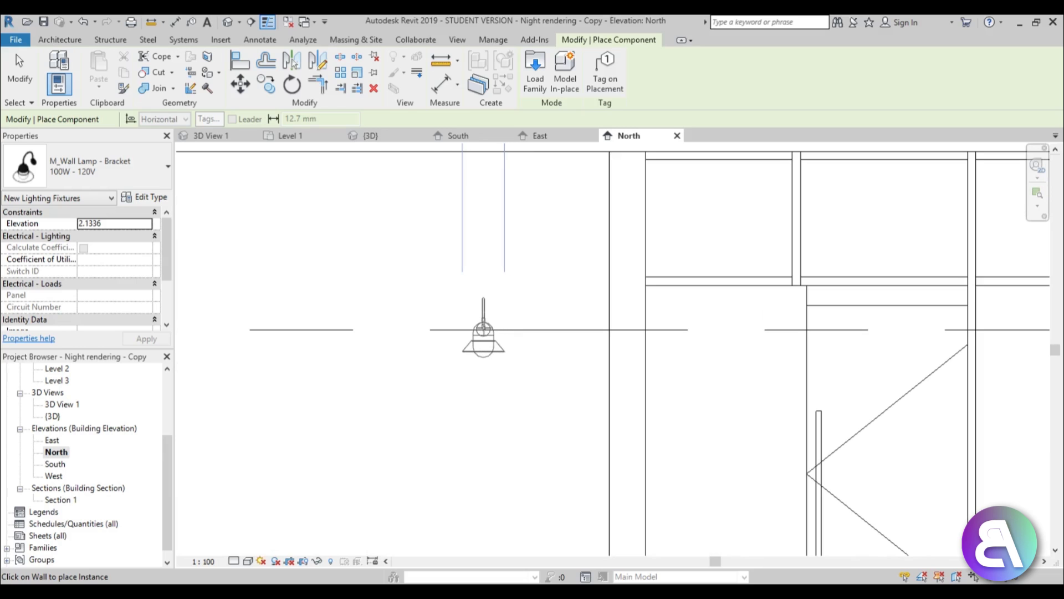
click(483, 330)
scroll(416, 392, down, 4)
middle_drag(415, 391, 572, 391)
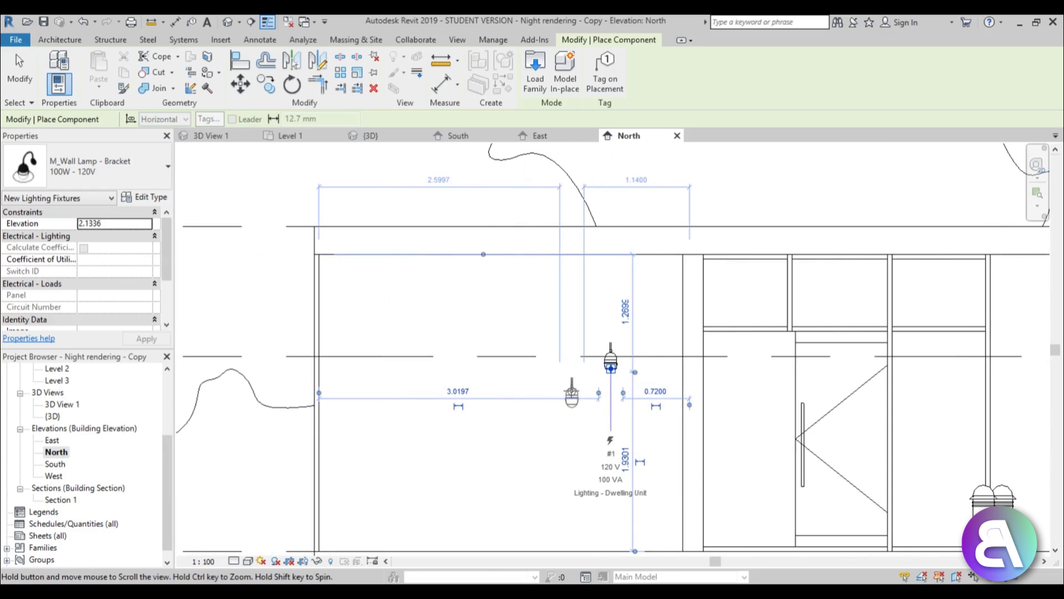
click(504, 357)
click(384, 358)
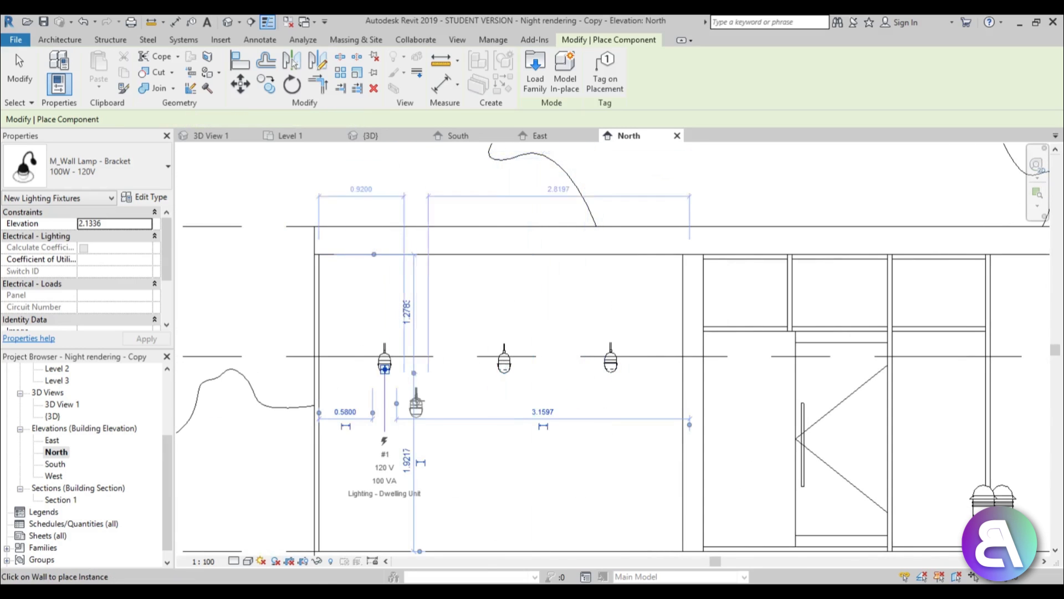
Place two more bracket wall lamps on the Level 2 line, one beyond the narrow door and one on the pier beside it
scroll(759, 413, down, 4)
middle_drag(759, 413, 292, 318)
scroll(603, 282, up, 3)
click(524, 287)
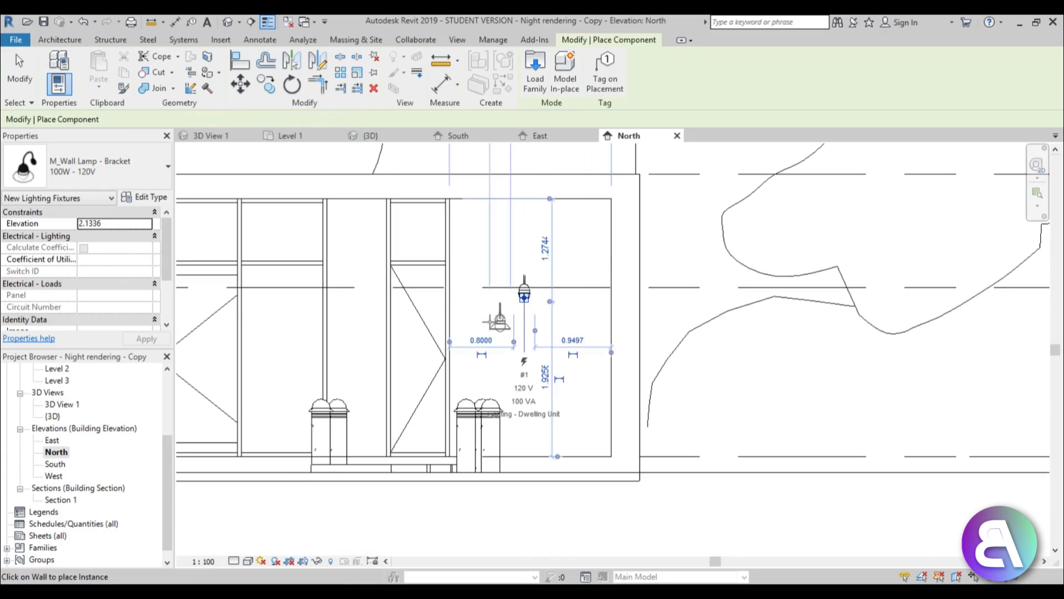
scroll(499, 318, down, 2)
middle_drag(497, 318, 669, 316)
scroll(606, 299, up, 3)
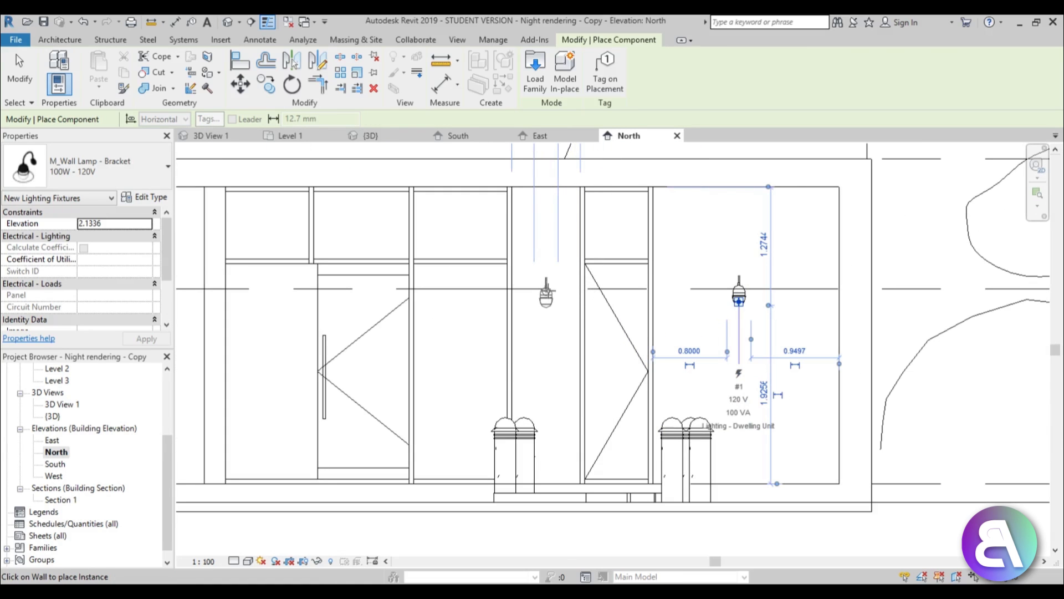
click(547, 290)
scroll(425, 357, down, 2)
middle_drag(426, 357, 567, 344)
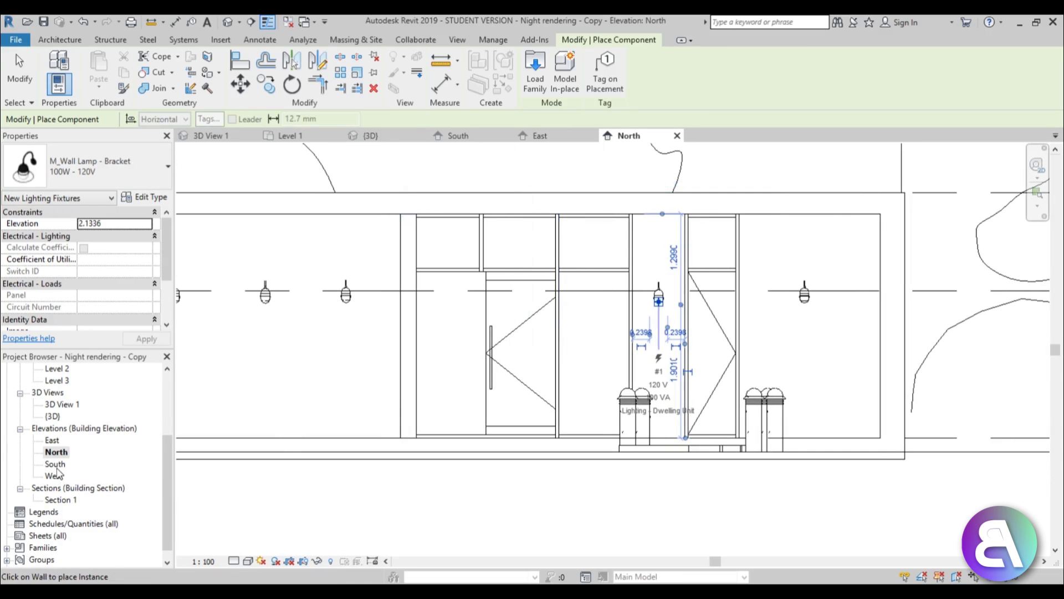
In the East elevation, create a similar bracket wall lamp on the side wall at the Level 2 line, near the existing front lamp
double_click(52, 440)
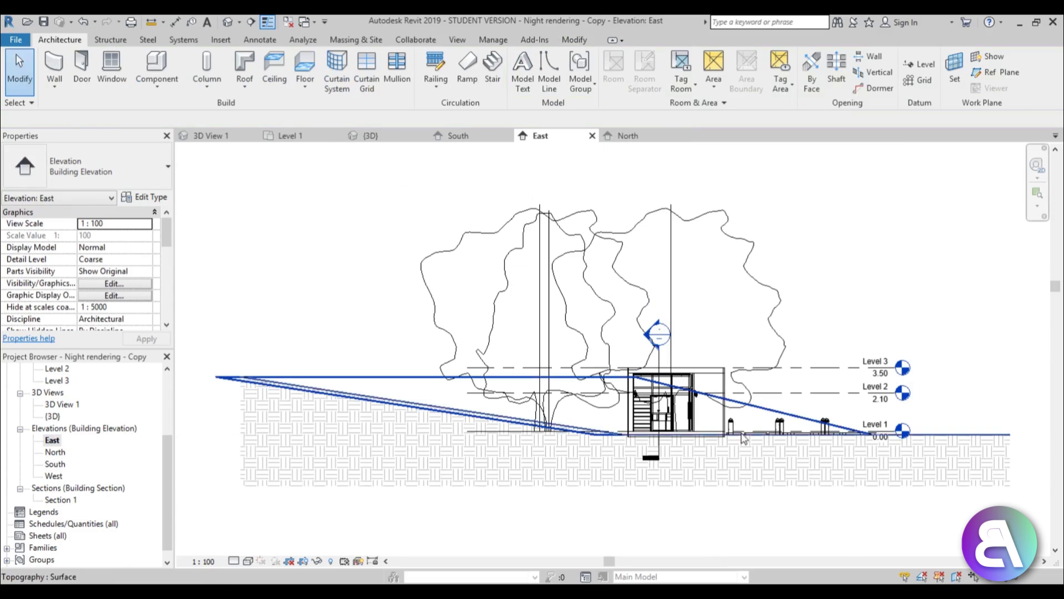
scroll(731, 411, up, 4)
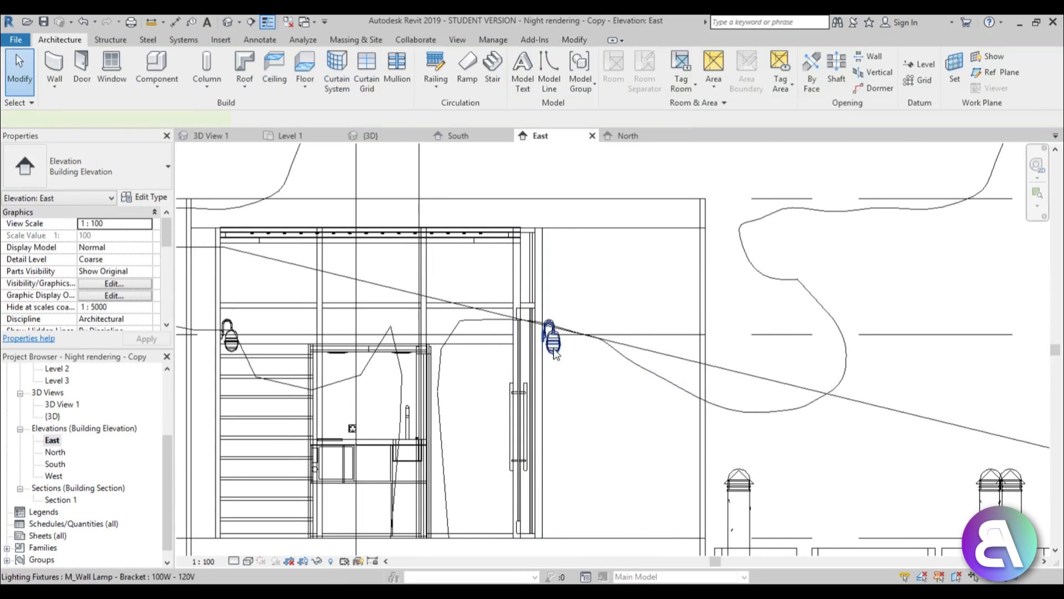
click(554, 349)
scroll(582, 388, up, 3)
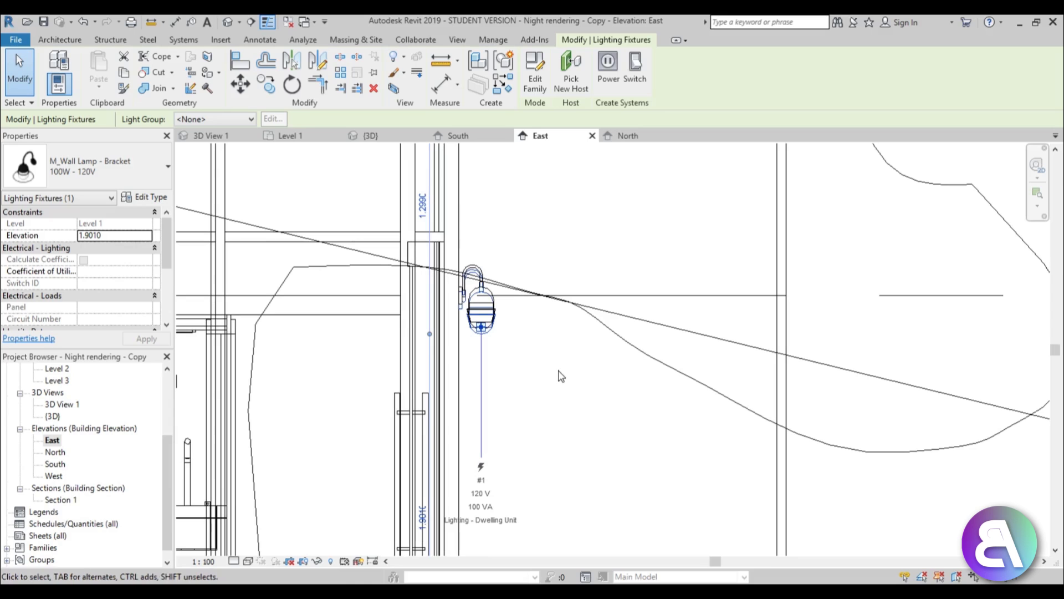
key(c)
key(s)
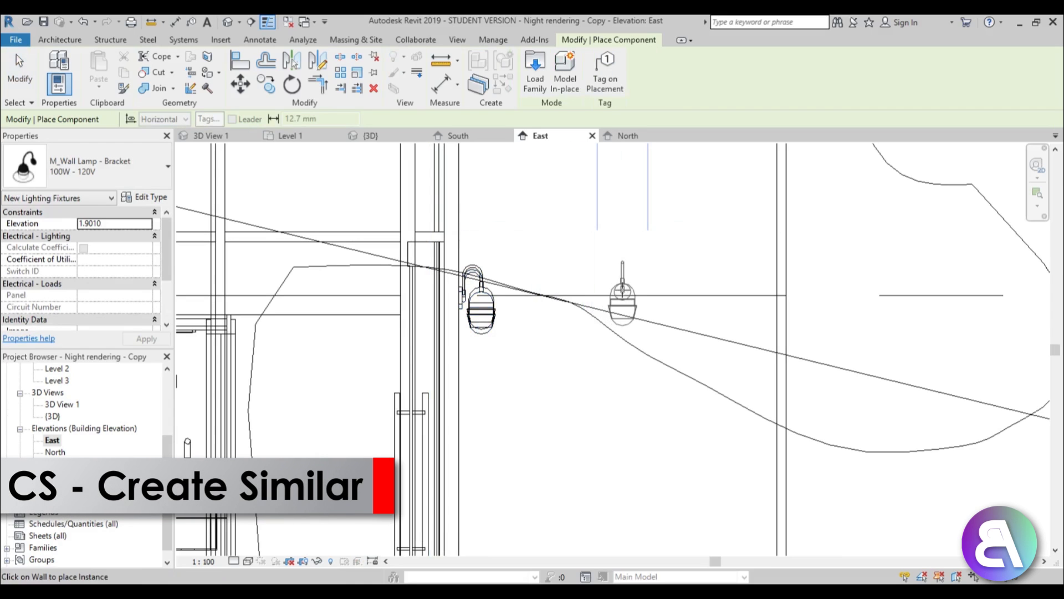
click(618, 291)
key(Escape)
middle_drag(606, 388, 579, 348)
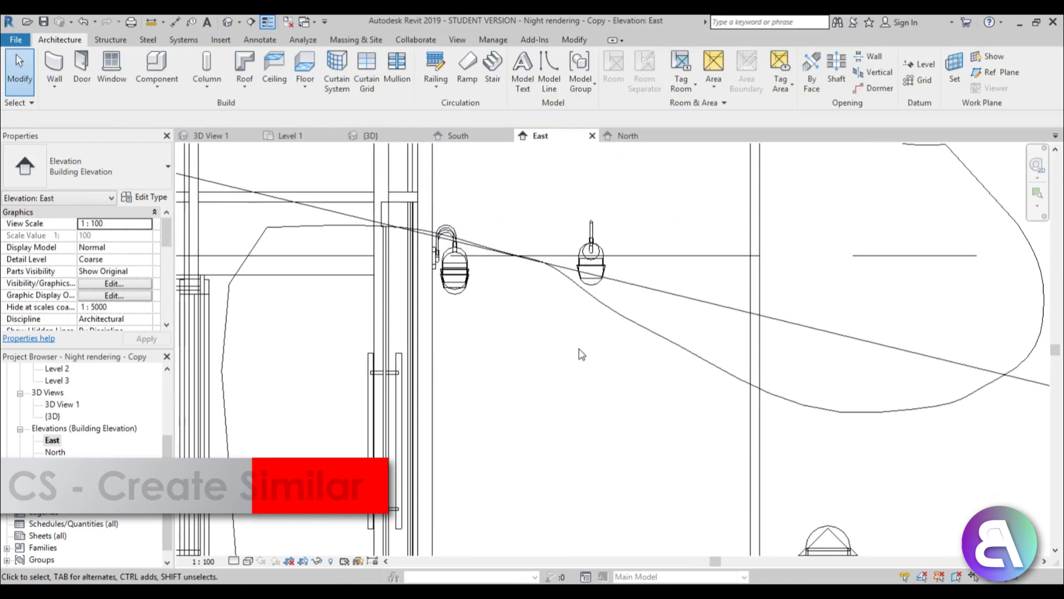
Align the new side-wall lamp and a front-wall lamp to the Level 2 line using Multiple Alignment
key(a)
key(l)
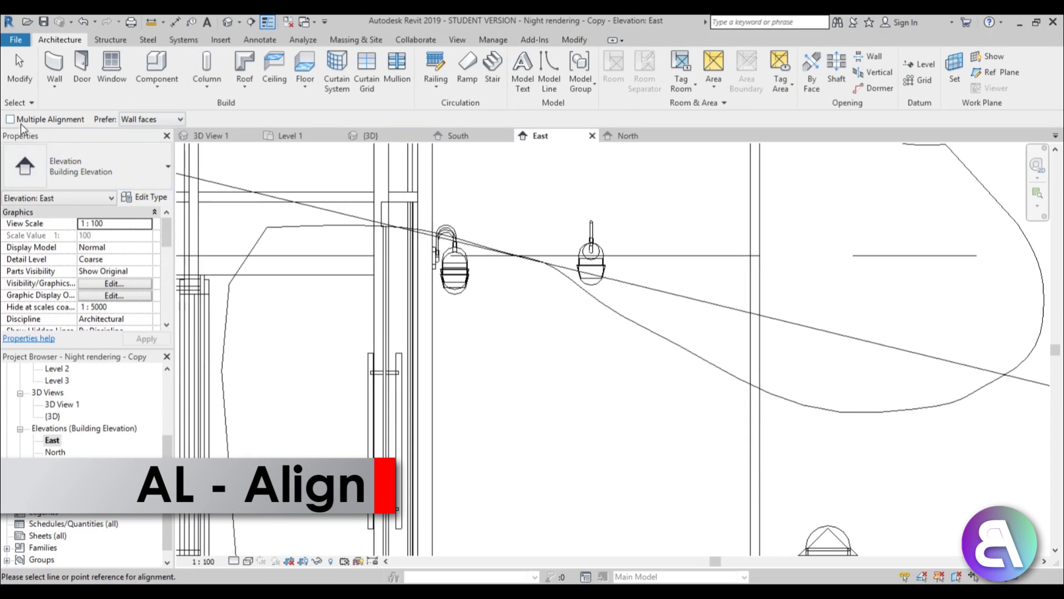
click(36, 120)
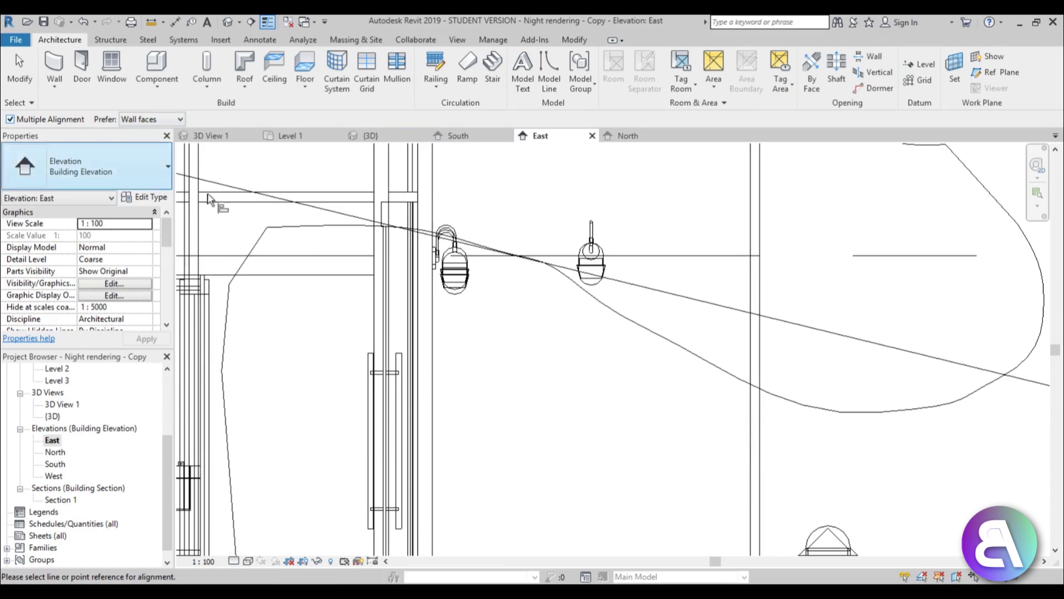
click(597, 265)
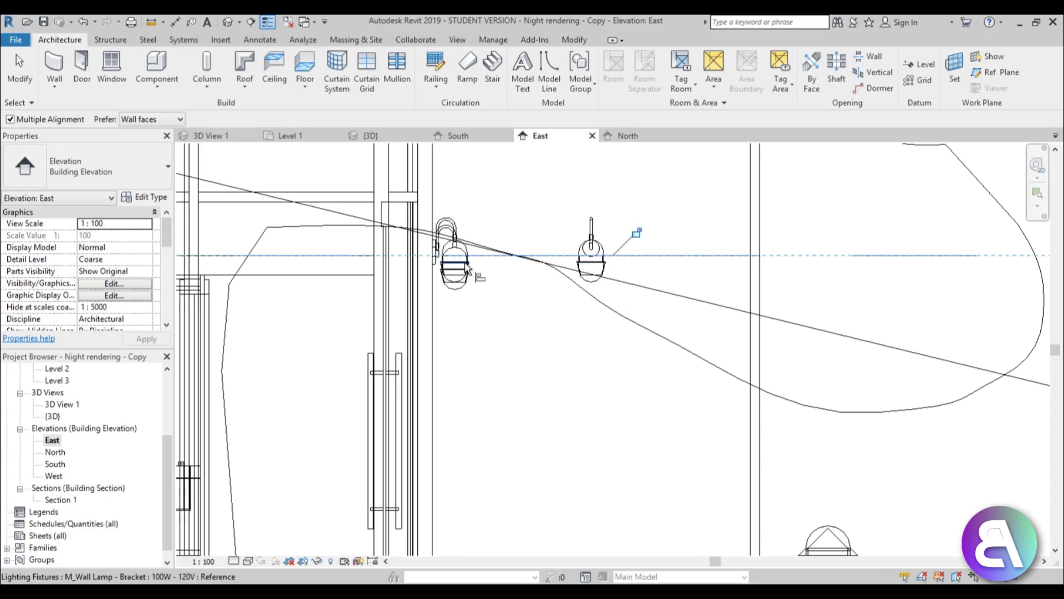
scroll(460, 274, up, 3)
click(469, 285)
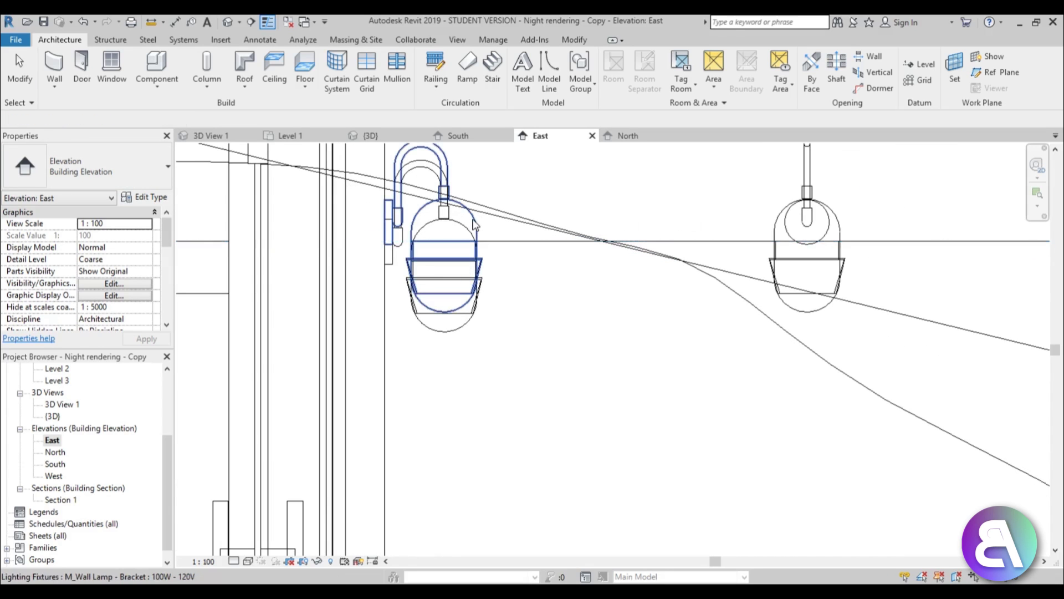
key(Escape)
Raise the remaining lower front-wall lamp to elevation 1.9650, matching the aligned lamps
click(473, 224)
key(Escape)
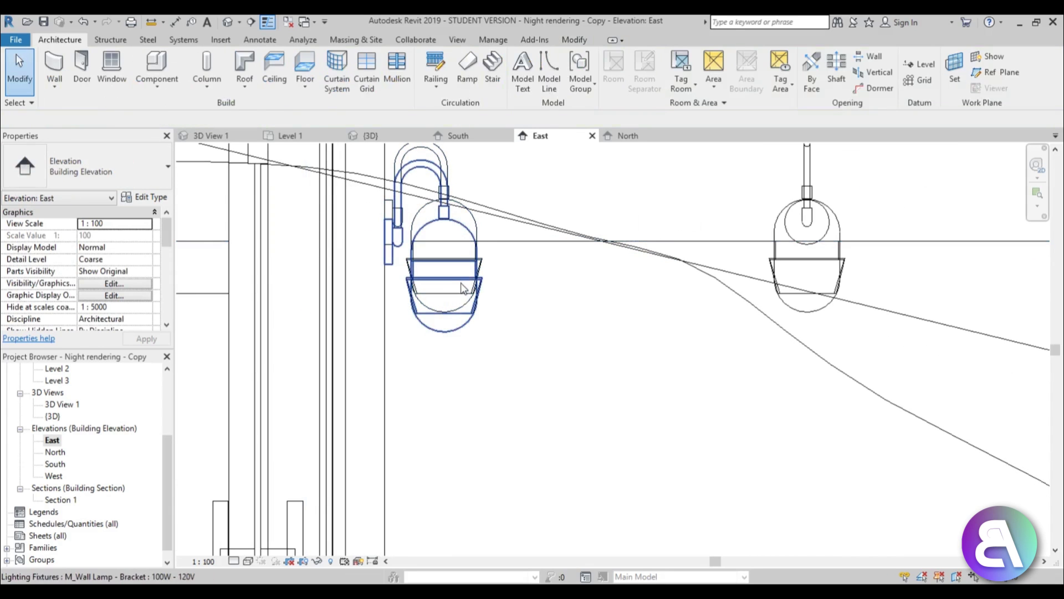
click(460, 281)
drag(456, 281, 456, 256)
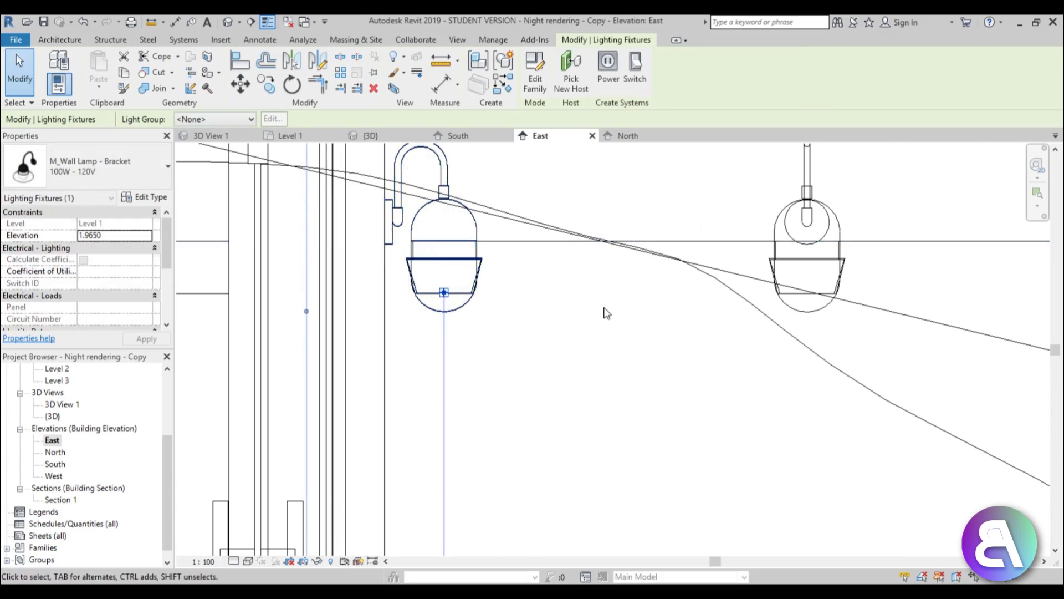
scroll(604, 327, down, 5)
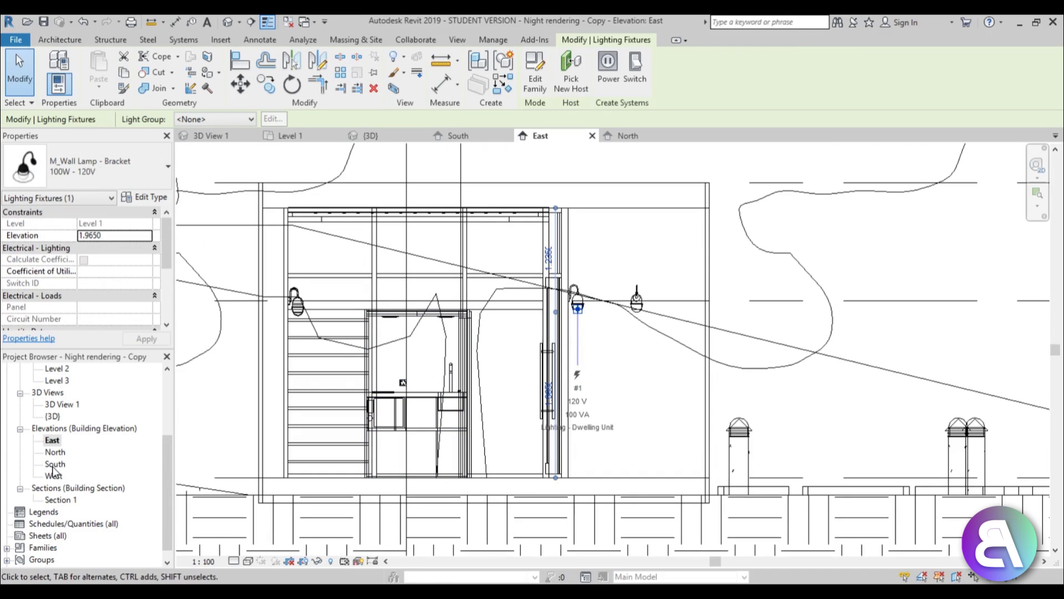
double_click(55, 451)
scroll(555, 328, up, 5)
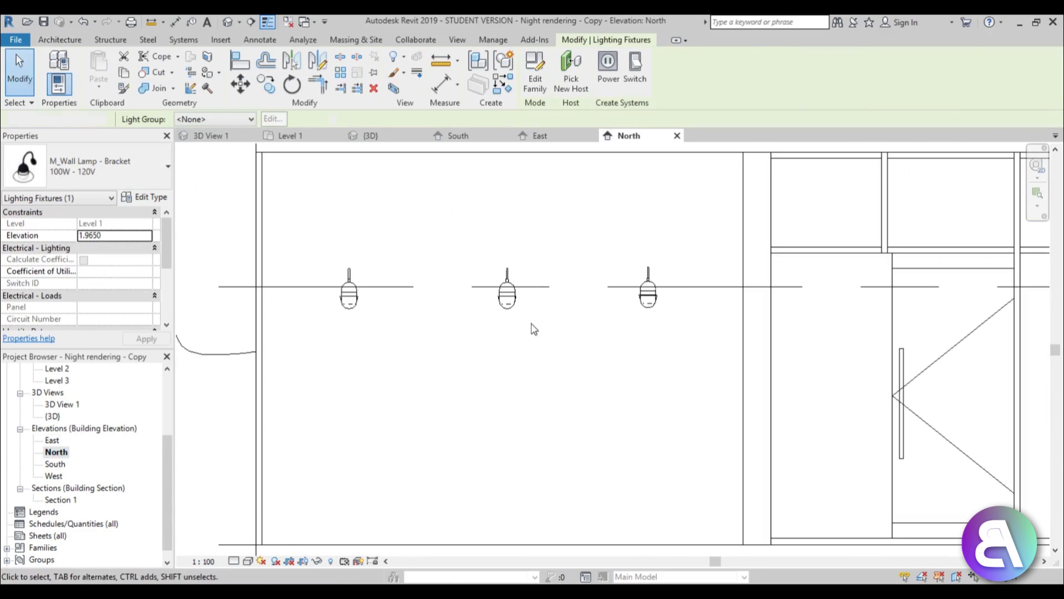
key(Escape)
key(l)
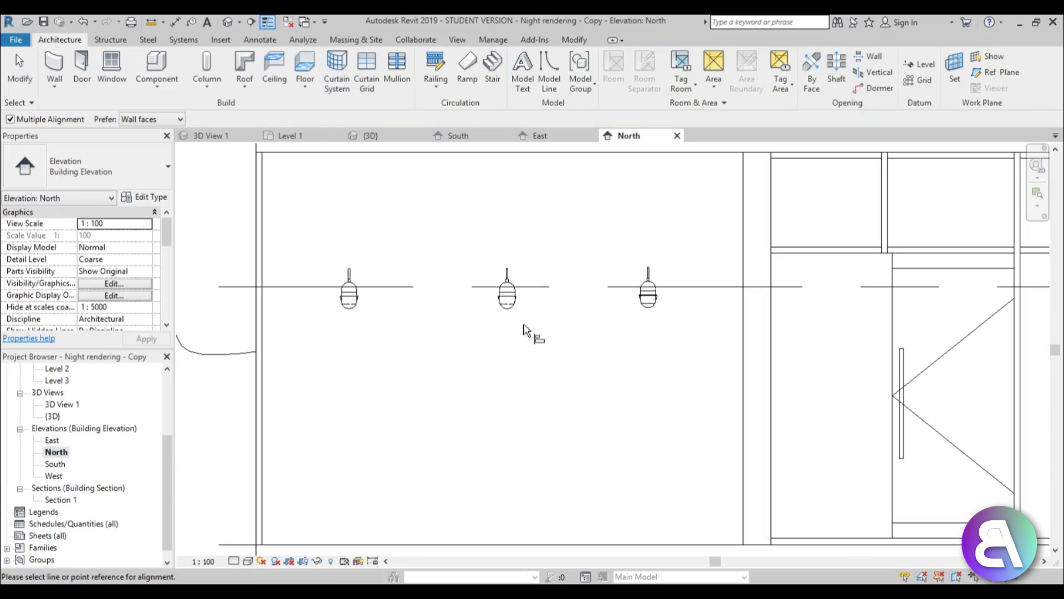
click(544, 288)
scroll(511, 297, up, 3)
key(Escape)
key(Escape)
scroll(557, 308, down, 5)
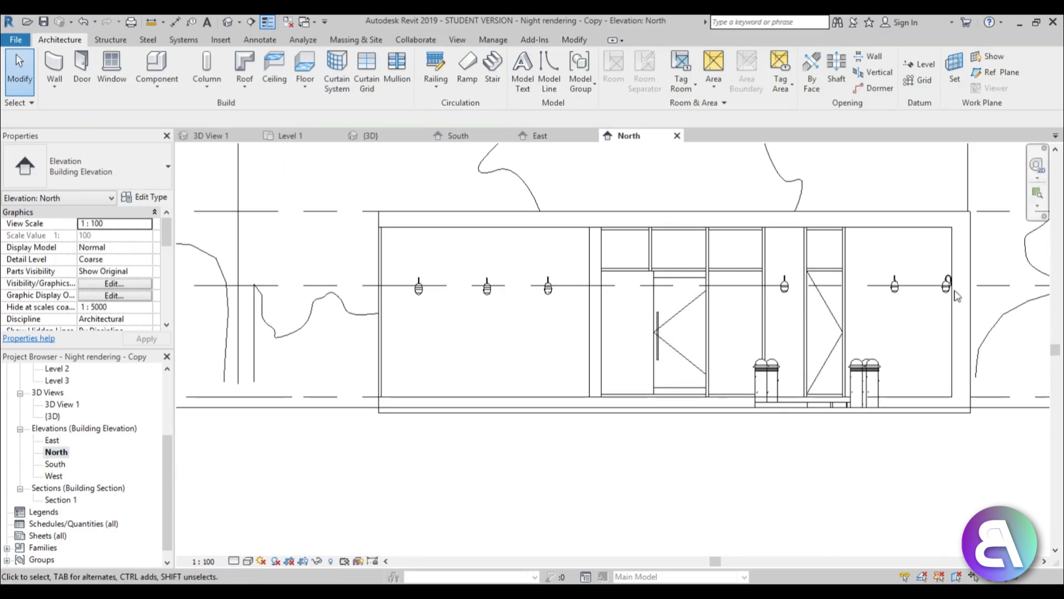
Open the Level 1 ceiling plan and frame the enclosed part of the house
middle_drag(748, 337, 735, 321)
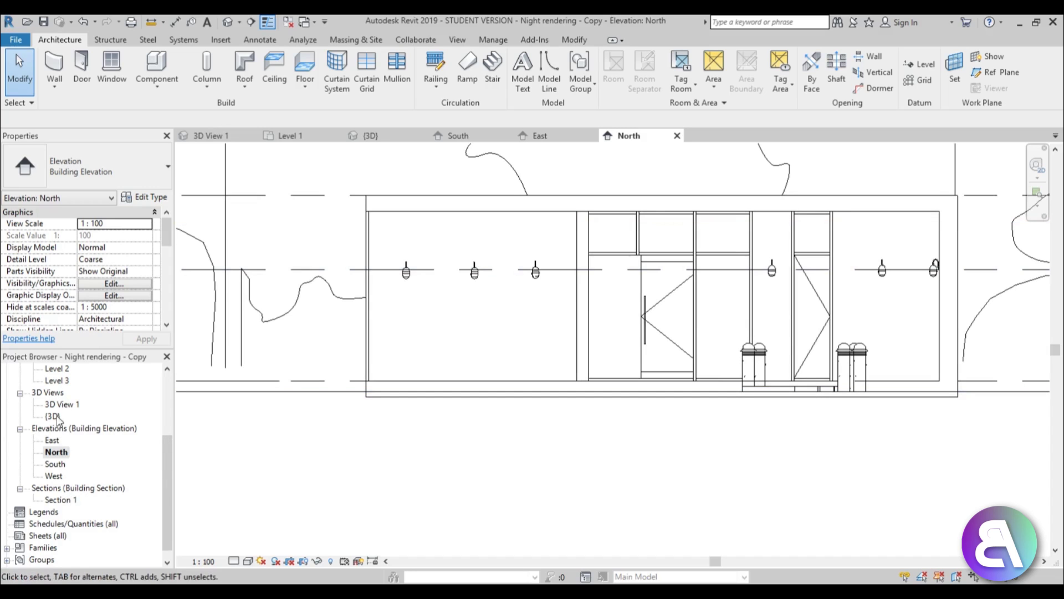
drag(167, 449, 167, 386)
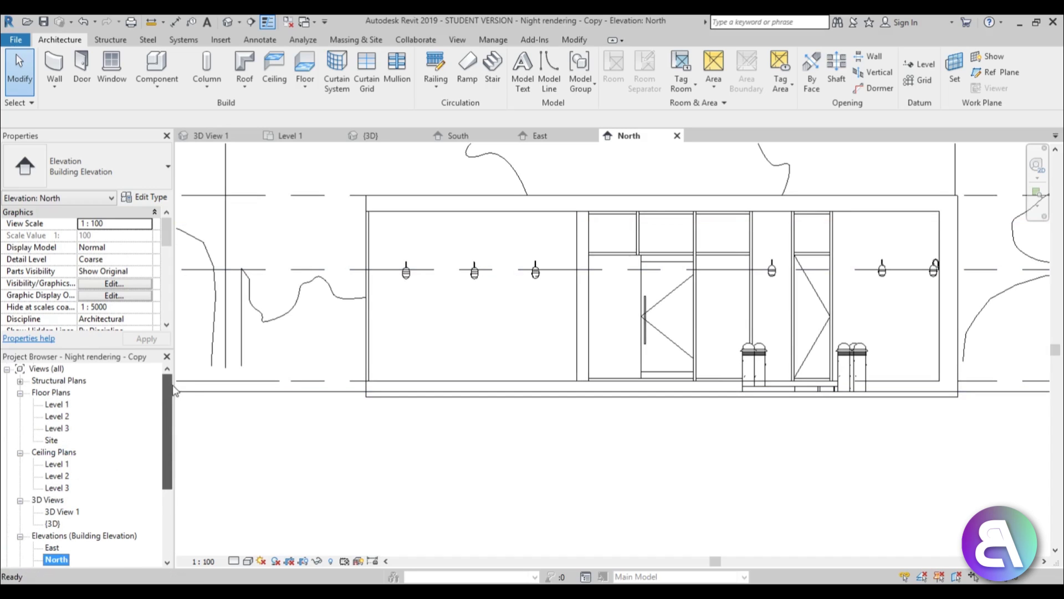
double_click(58, 465)
scroll(606, 359, up, 5)
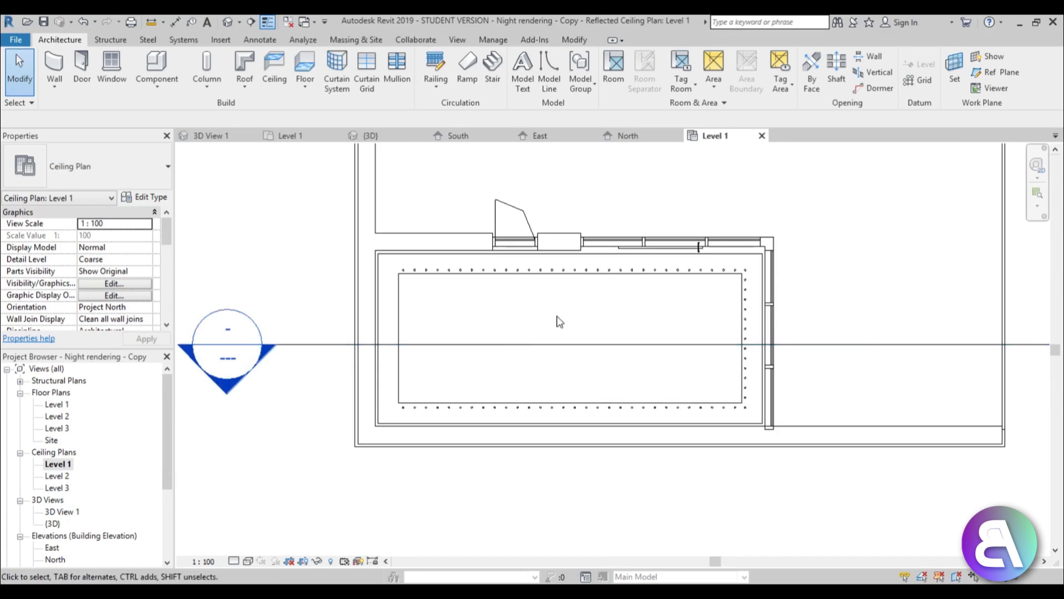
Set the Level 1 ceiling plan's visual style to Hidden Line
scroll(555, 324, up, 4)
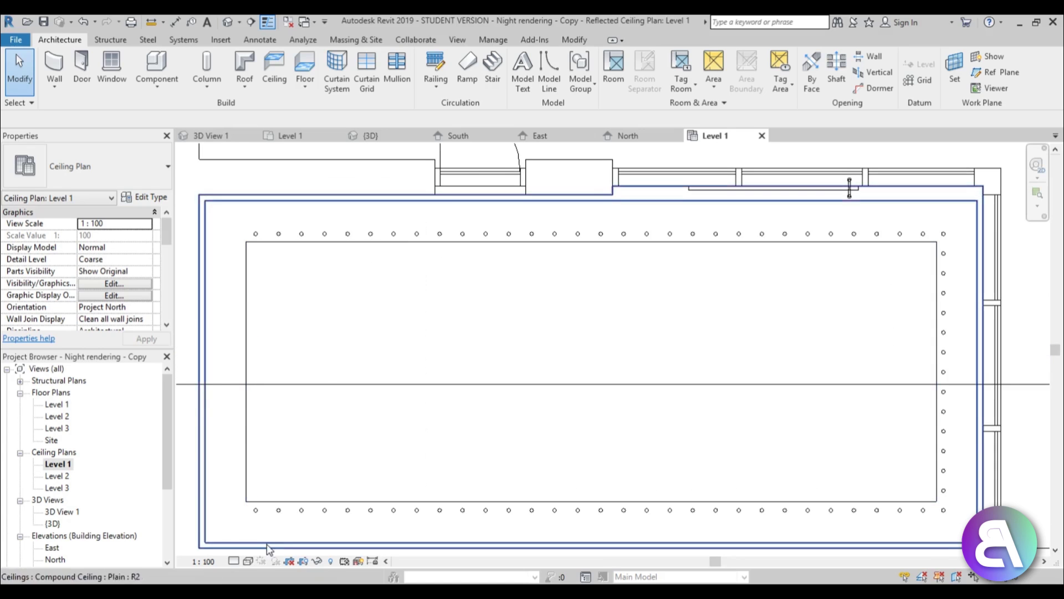
click(249, 561)
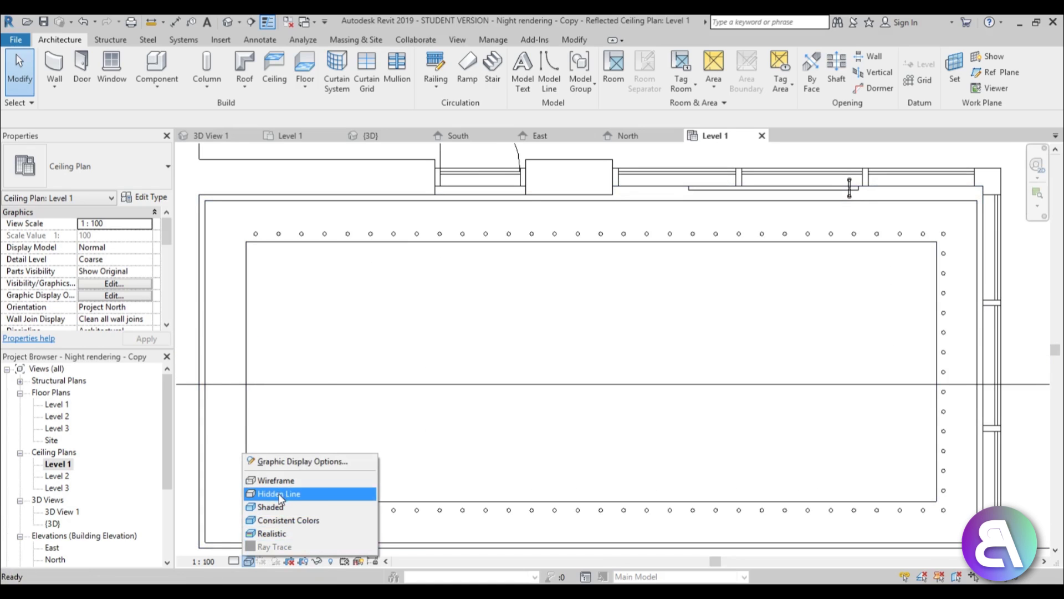
click(276, 495)
mouse_move(449, 340)
middle_down()
mouse_move(435, 332)
mouse_move(448, 324)
middle_up()
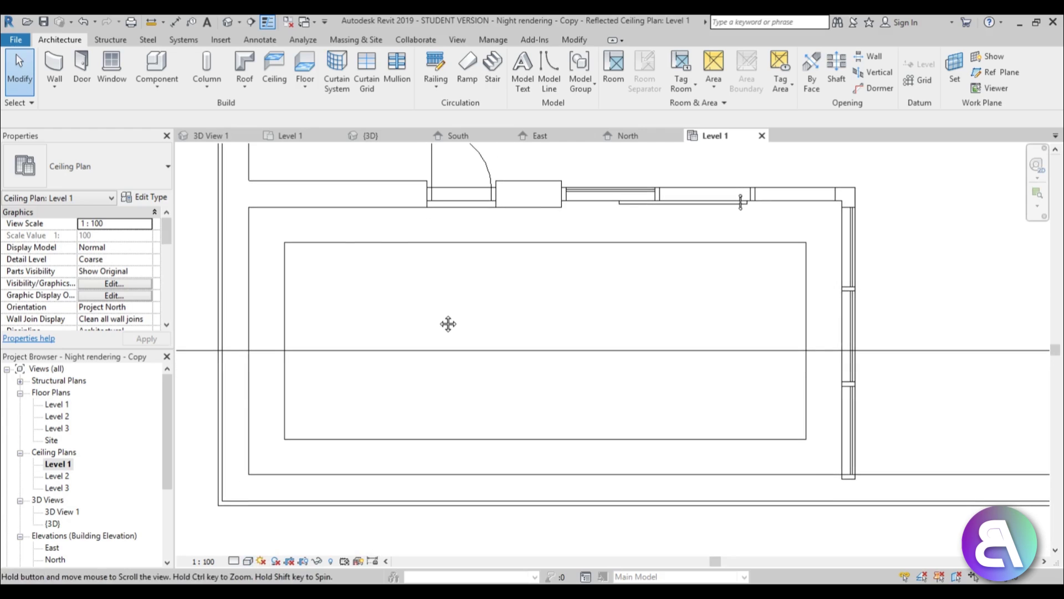
middle_drag(401, 264, 430, 271)
Confirm the ceiling plan's view range with both the Top and the View Depth level set to Unlimited
key(v)
key(r)
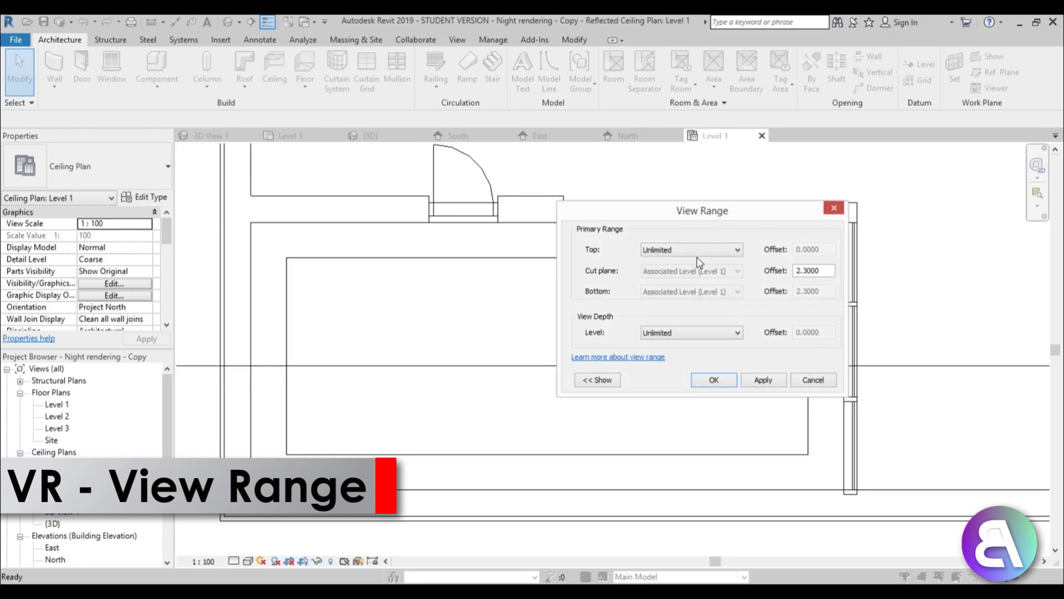
click(693, 251)
click(673, 247)
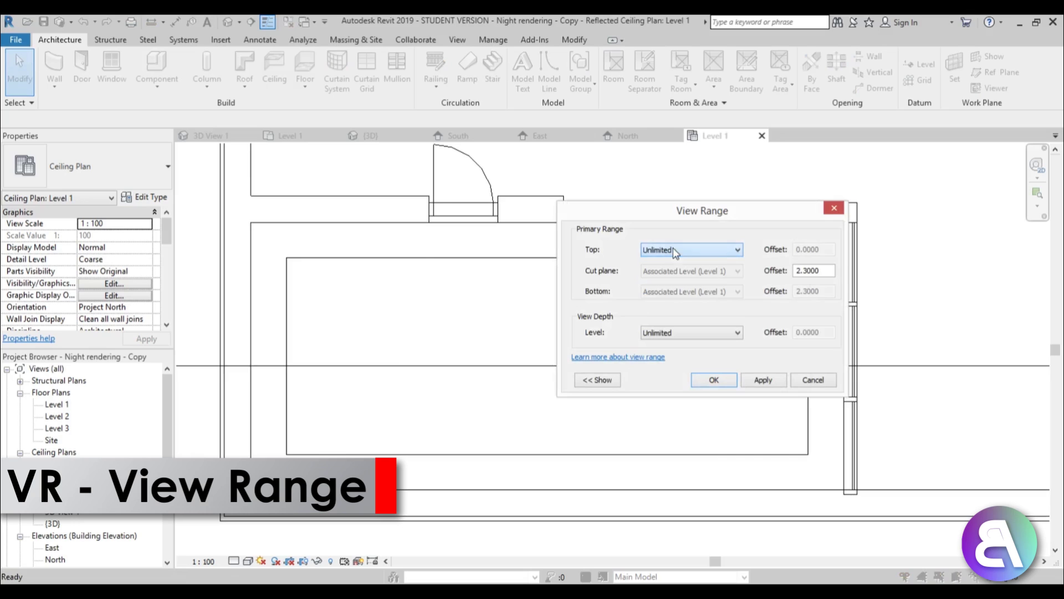
click(665, 335)
click(654, 357)
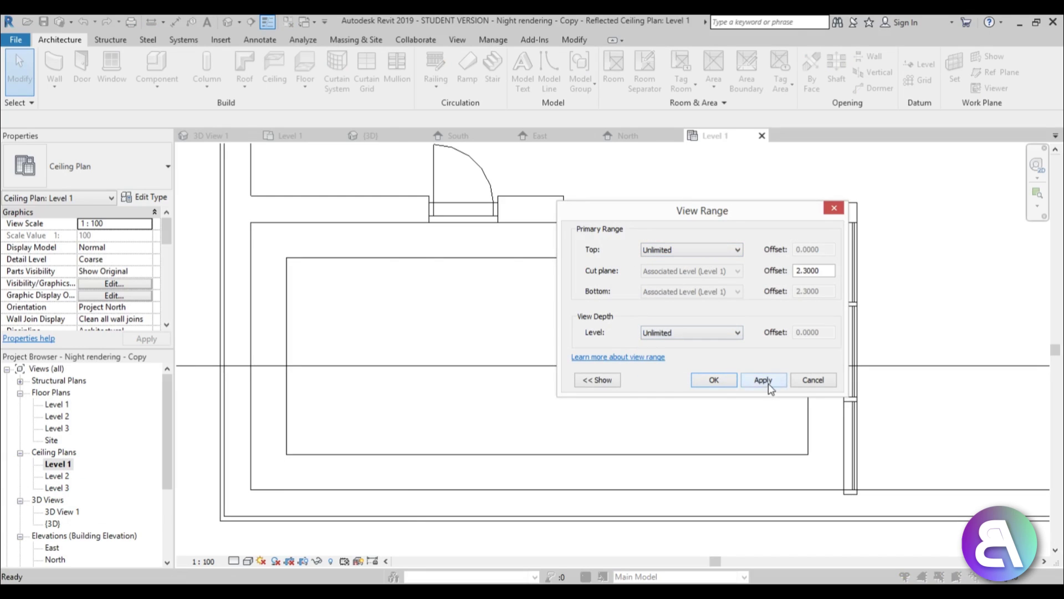
click(715, 380)
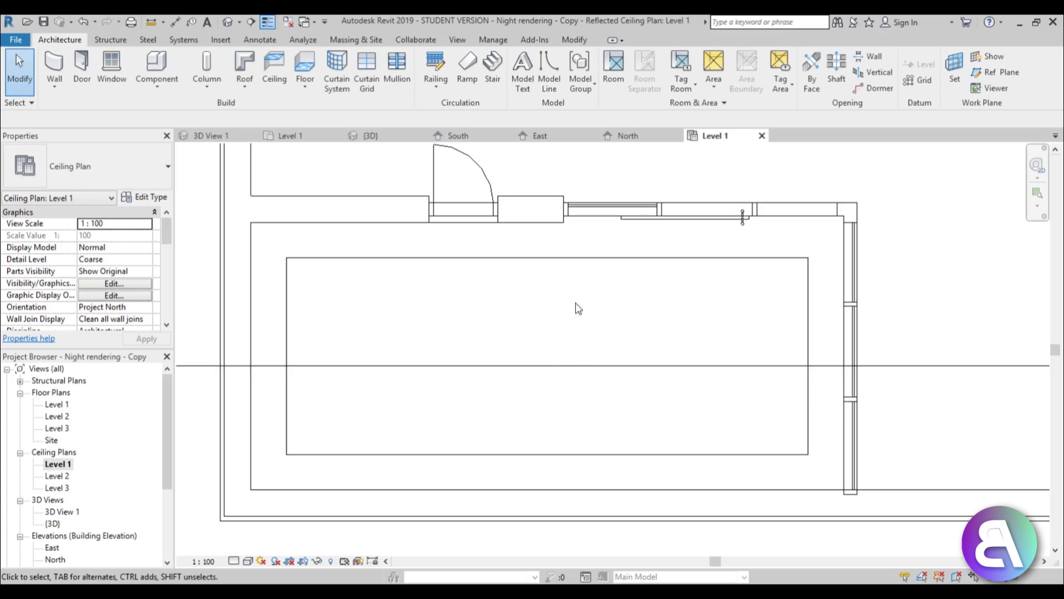
Load the M_Ceiling Light - Flat Round family from the internal lighting library as the component for placement
middle_drag(578, 309, 539, 301)
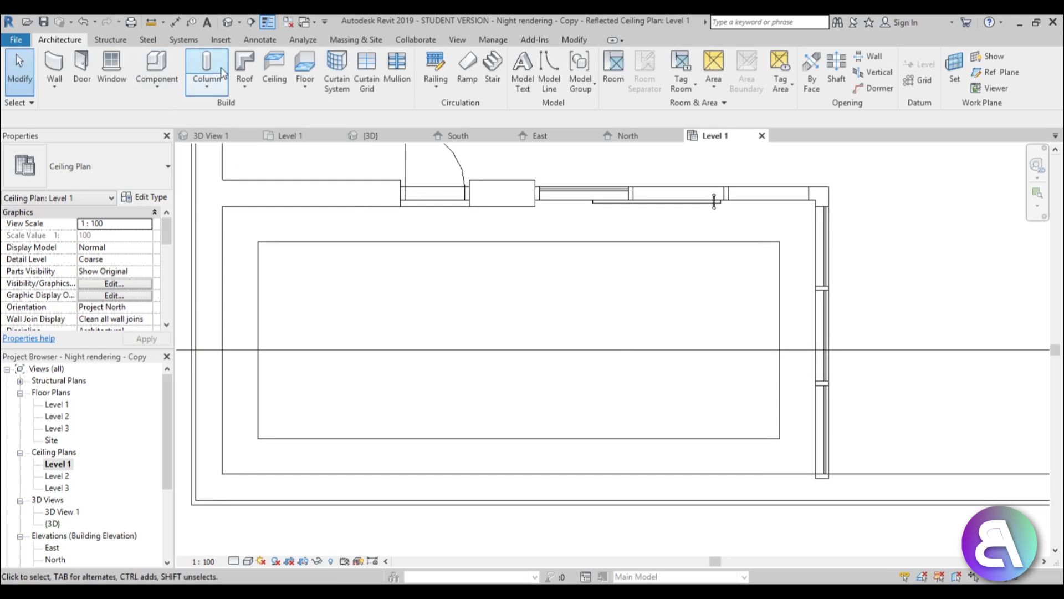
click(157, 69)
click(543, 84)
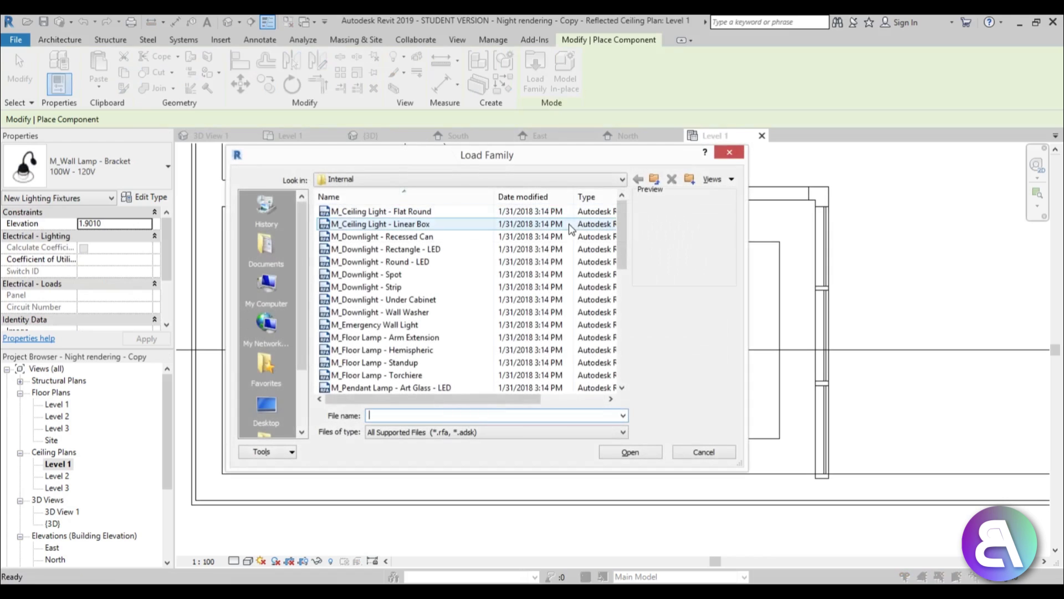
scroll(625, 221, down, 1)
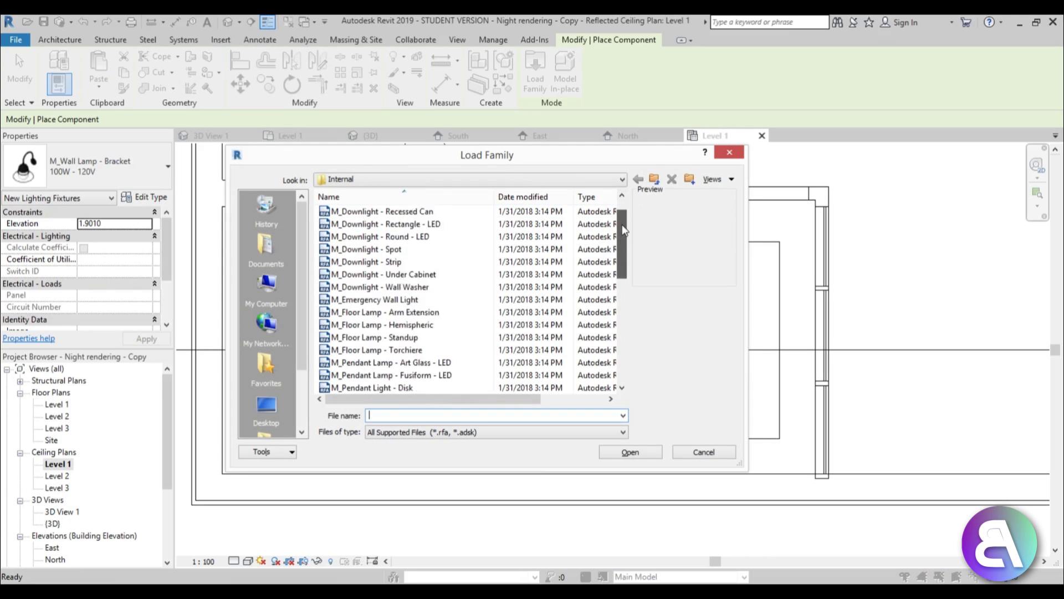
scroll(554, 219, up, 1)
click(413, 214)
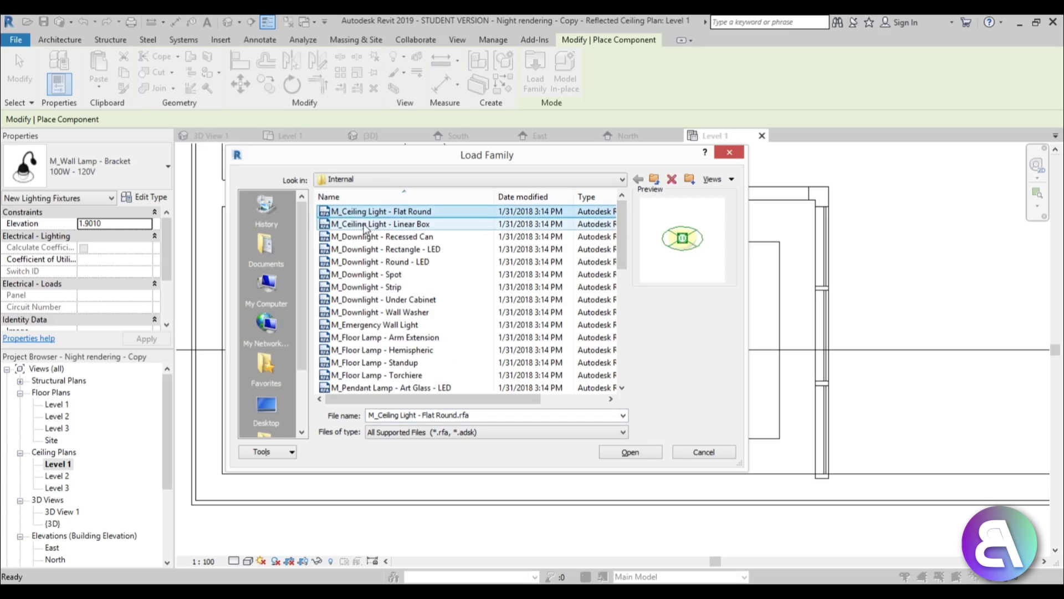
click(636, 454)
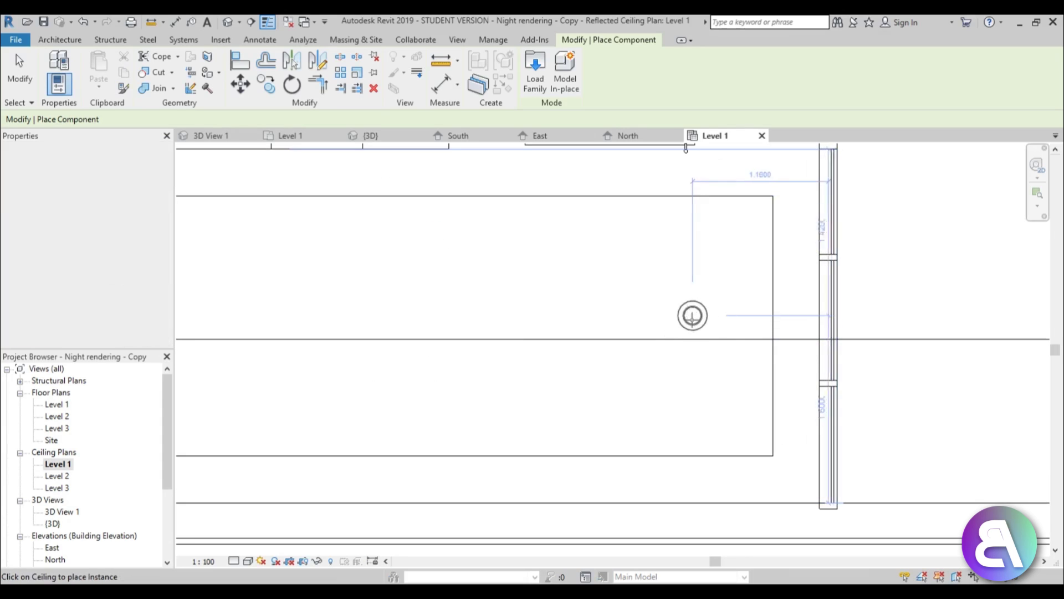
Place three flat round ceiling lights in a horizontal row, the first two about 1 m and 2 m from the glazed side wall
scroll(702, 318, down, 2)
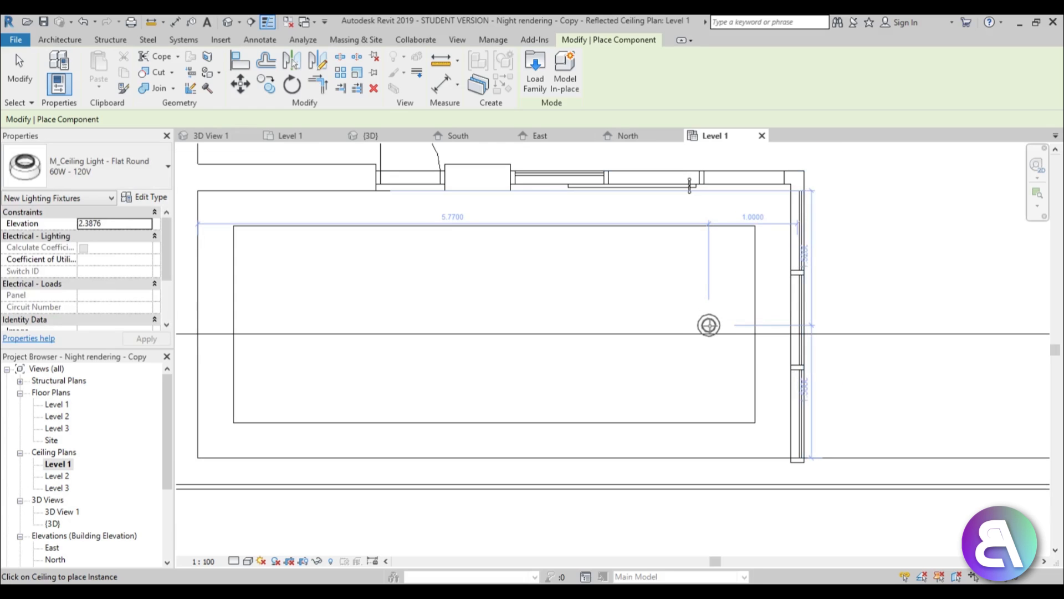
click(709, 326)
click(620, 325)
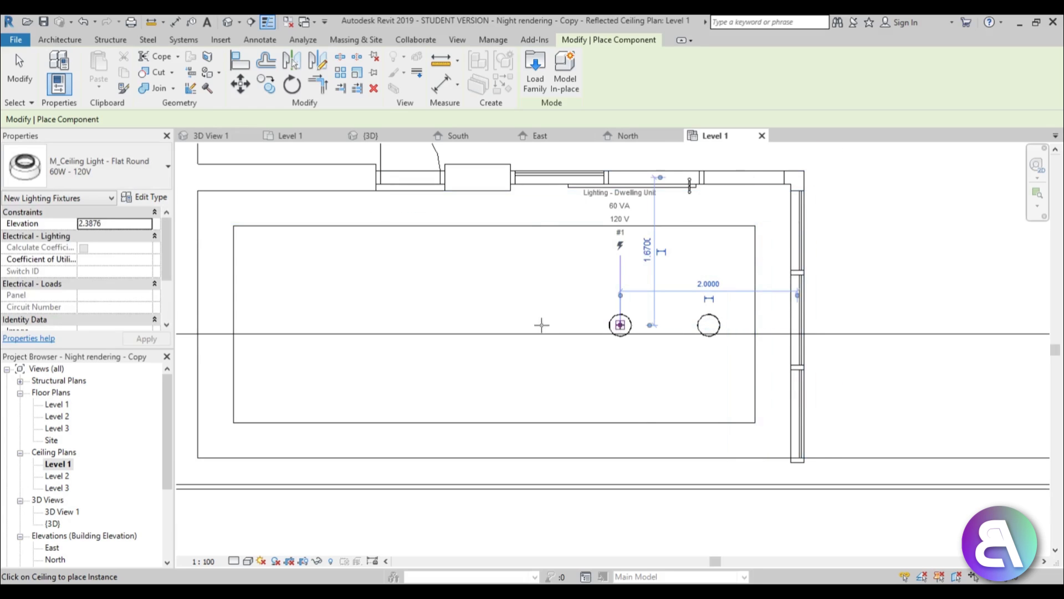
click(514, 325)
key(Escape)
key(Escape)
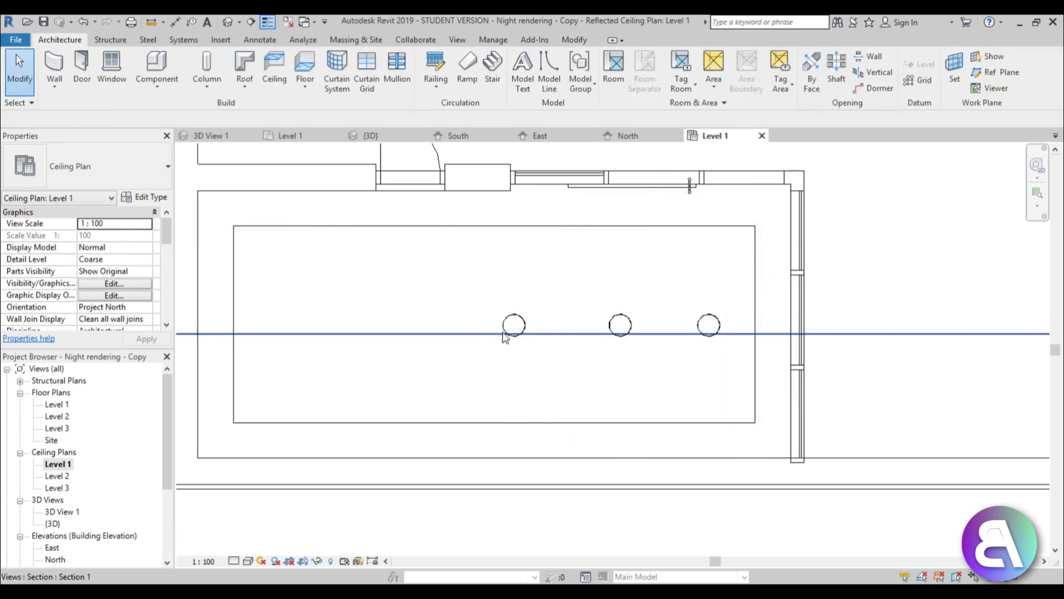
Move the three ceiling lights further from the glazed side wall and spread them out along their row
drag(504, 331, 440, 330)
drag(621, 328, 572, 330)
drag(704, 328, 666, 328)
click(599, 354)
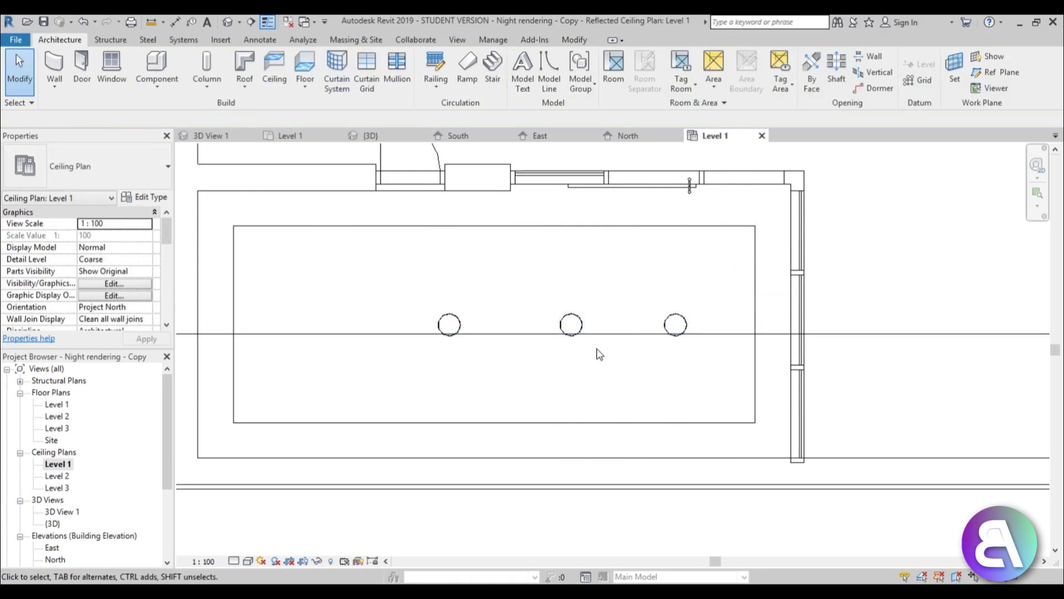
middle_drag(648, 368, 629, 351)
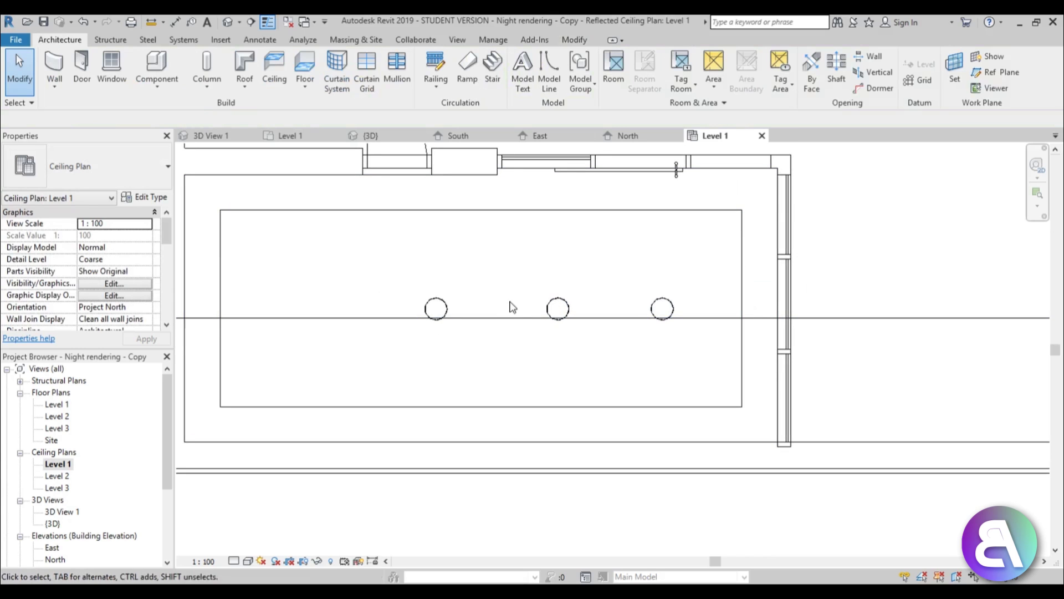
scroll(548, 321, down, 2)
scroll(479, 291, up, 2)
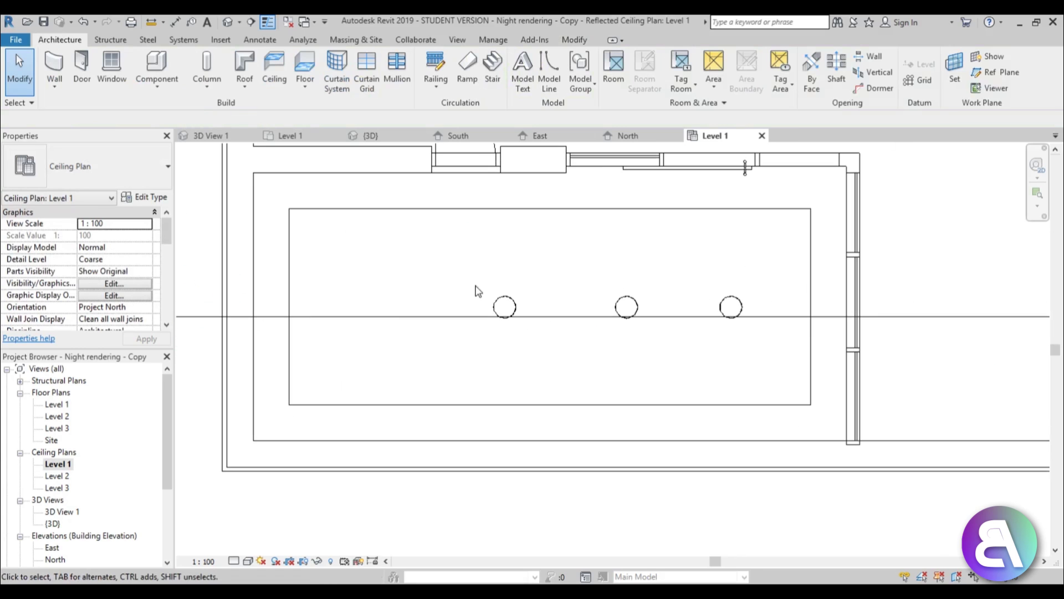
In the default 3D view, orbit to the glazed facade and inspect the 100mm upper floor behind it
double_click(54, 525)
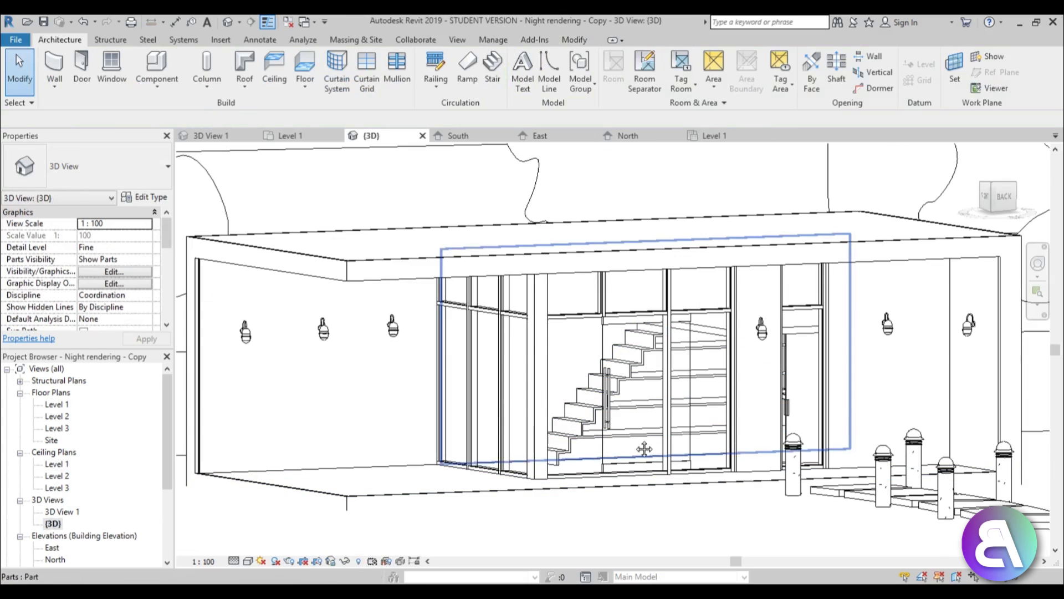
shift+middle_drag(641, 444, 692, 411)
scroll(739, 326, up, 4)
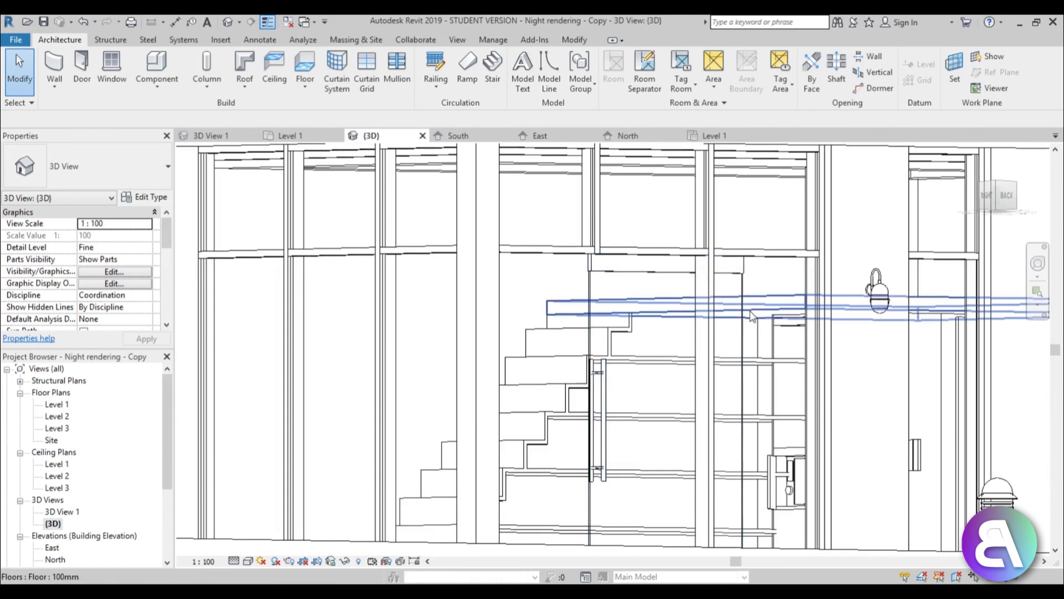
click(753, 317)
scroll(755, 319, down, 3)
middle_drag(757, 320, 750, 344)
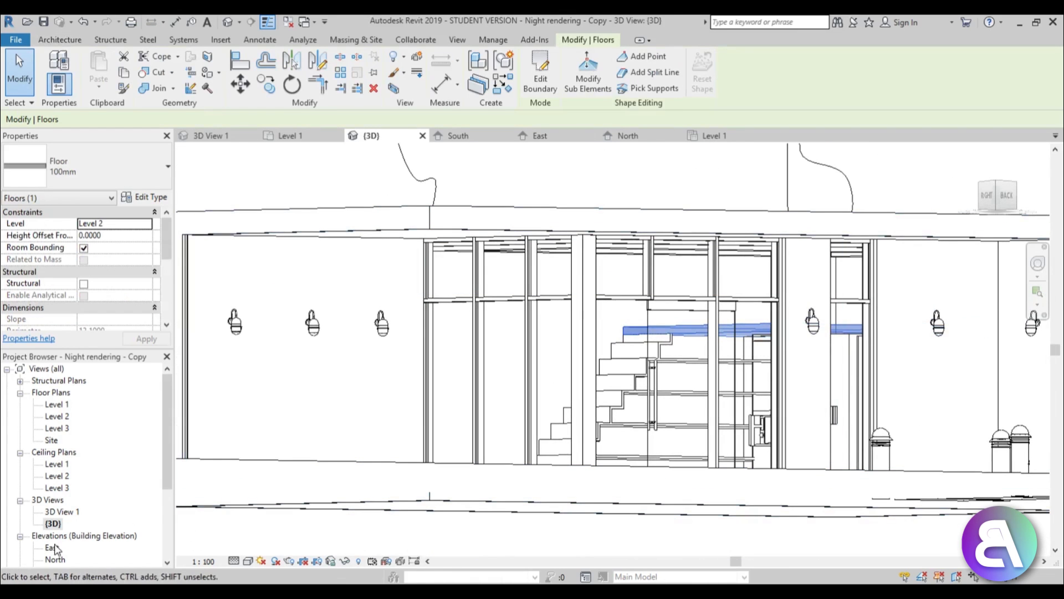
scroll(171, 474, down, 2)
Check the height of Level 2 at the level markers in the North elevation
double_click(56, 499)
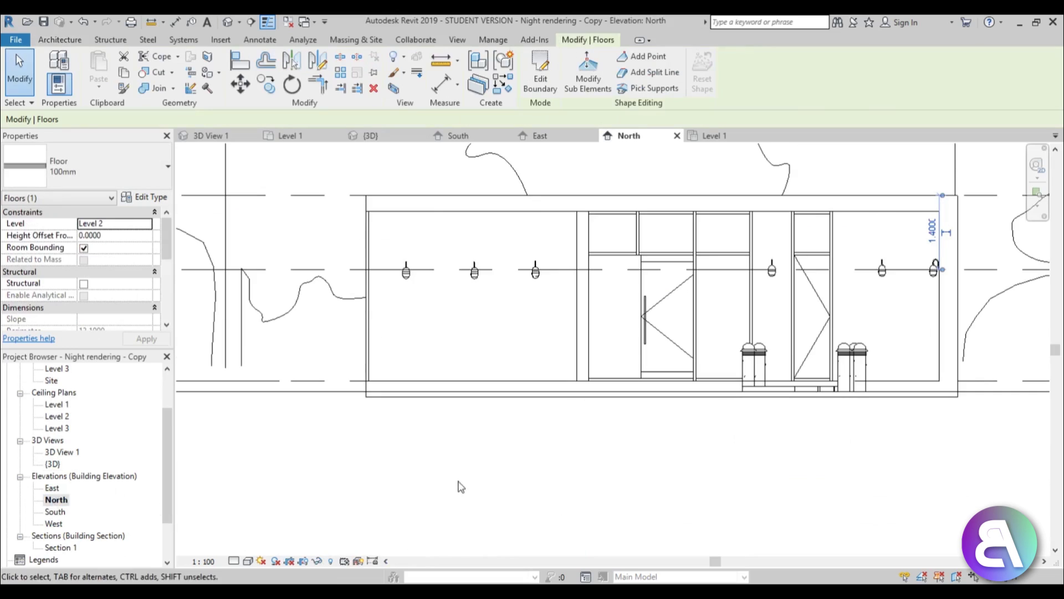
scroll(493, 398, down, 1)
middle_drag(493, 398, 94, 398)
scroll(649, 319, up, 3)
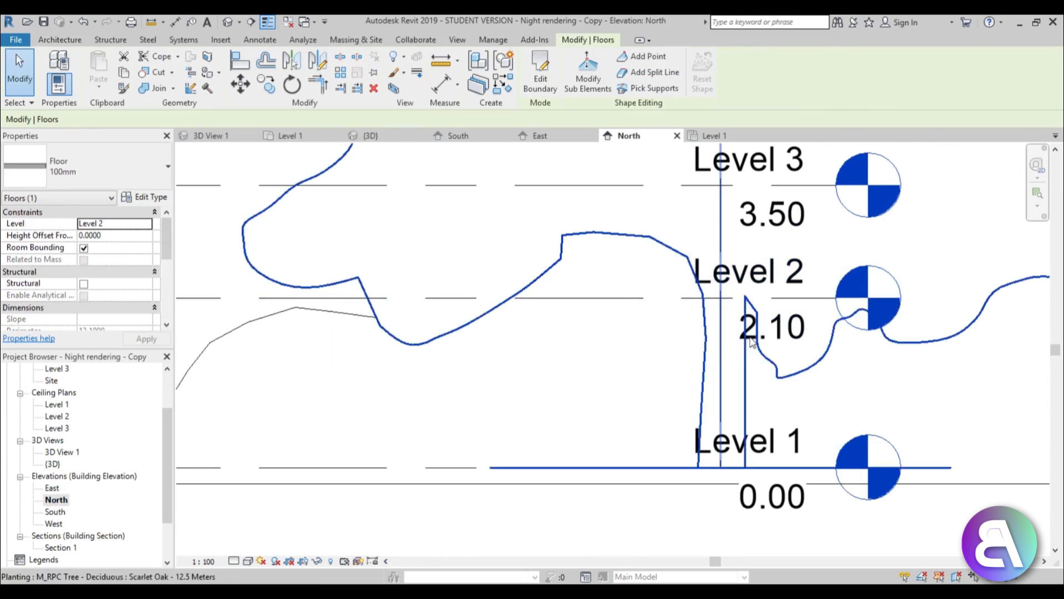
key(Escape)
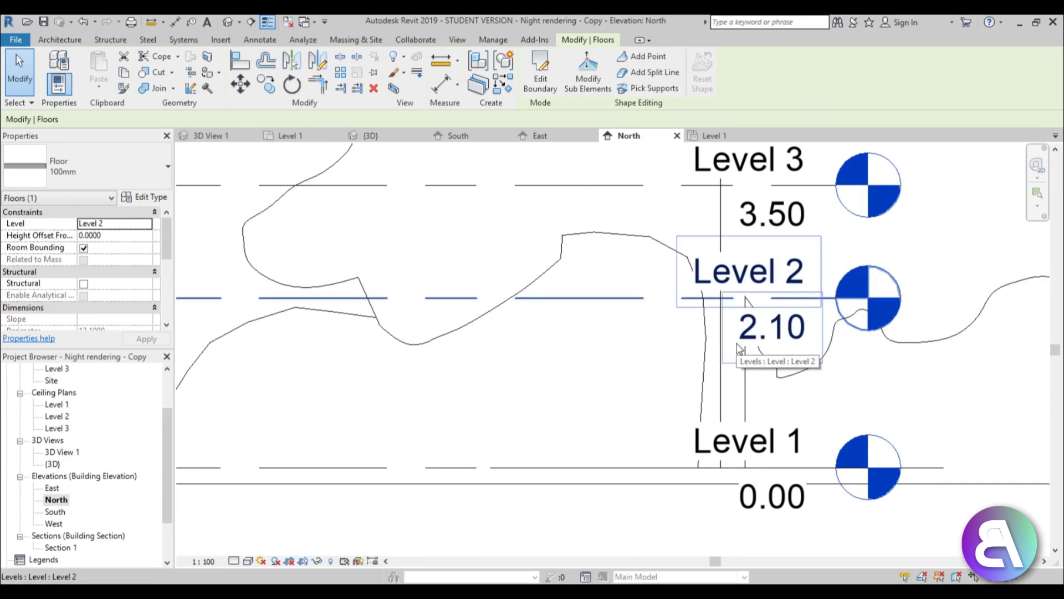
scroll(739, 347, down, 3)
middle_drag(613, 356, 775, 351)
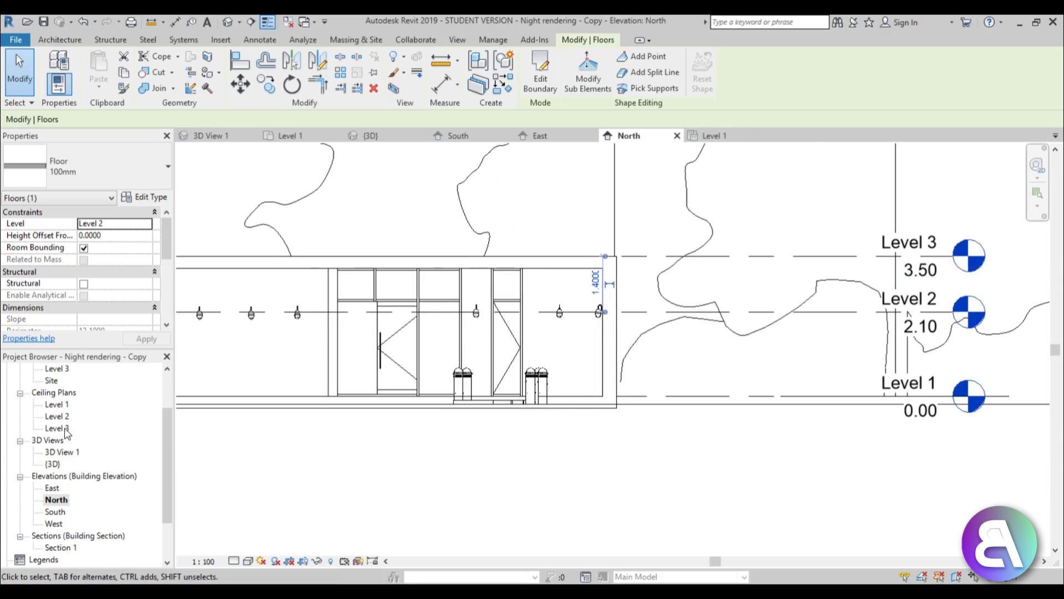
Return to the Level 1 ceiling plan and set its view range cut plane offset to 2
double_click(55, 405)
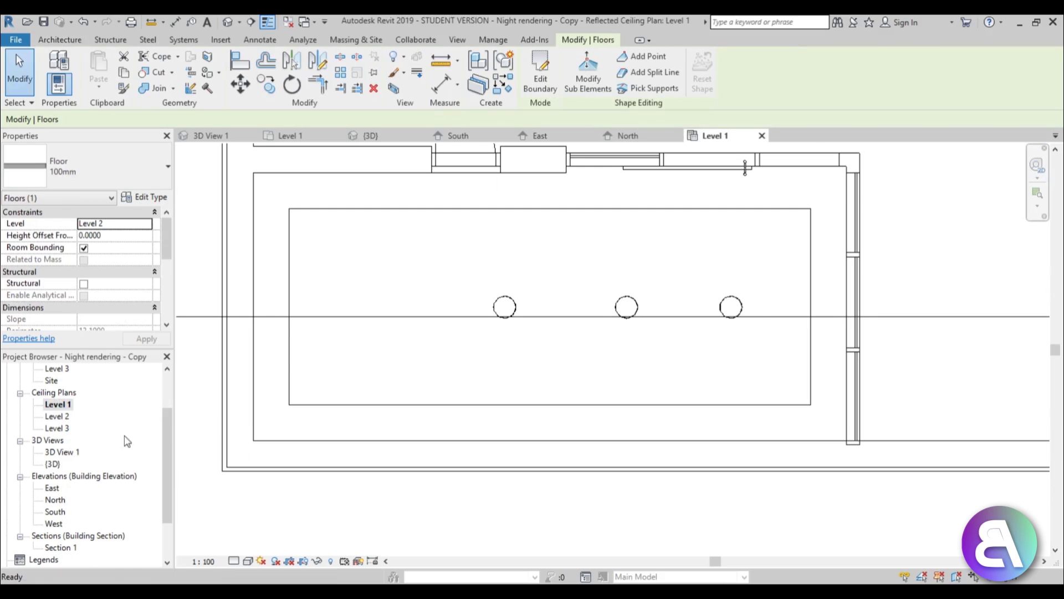
scroll(544, 340, up, 1)
drag(437, 266, 821, 381)
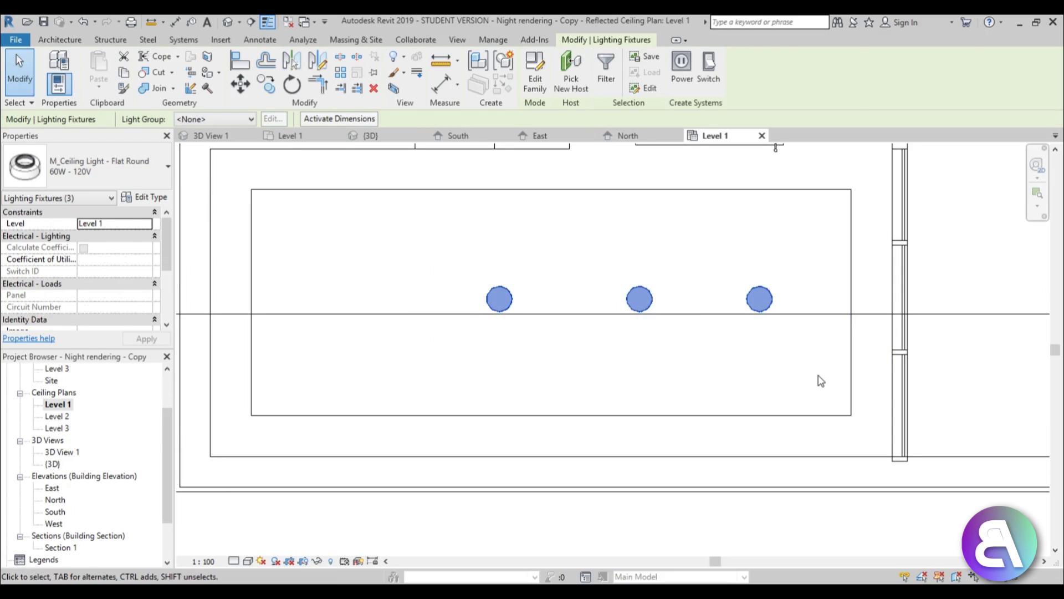
key(Escape)
middle_drag(599, 359, 601, 335)
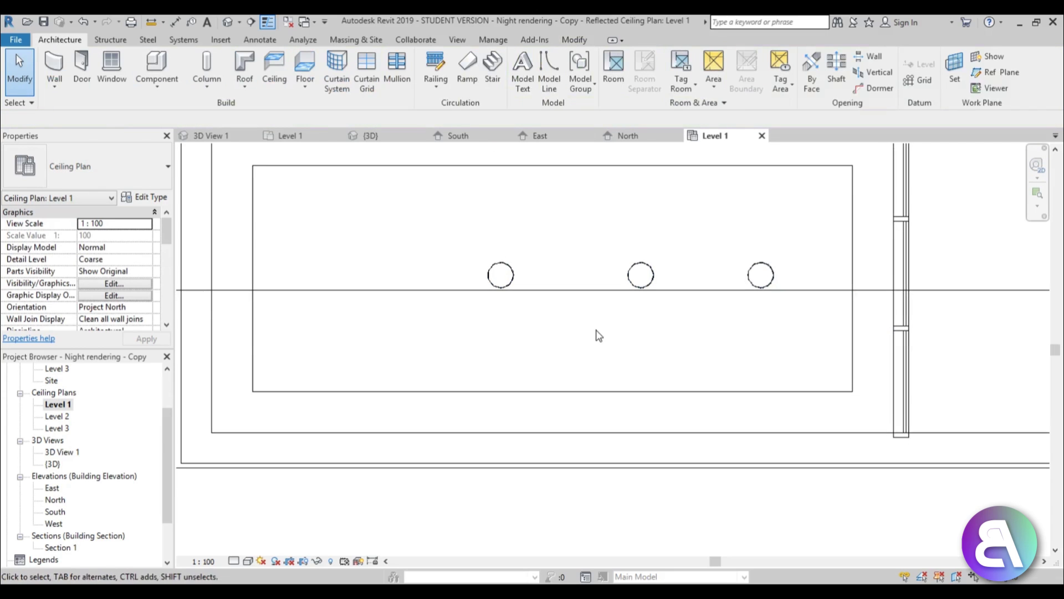
key(v)
key(r)
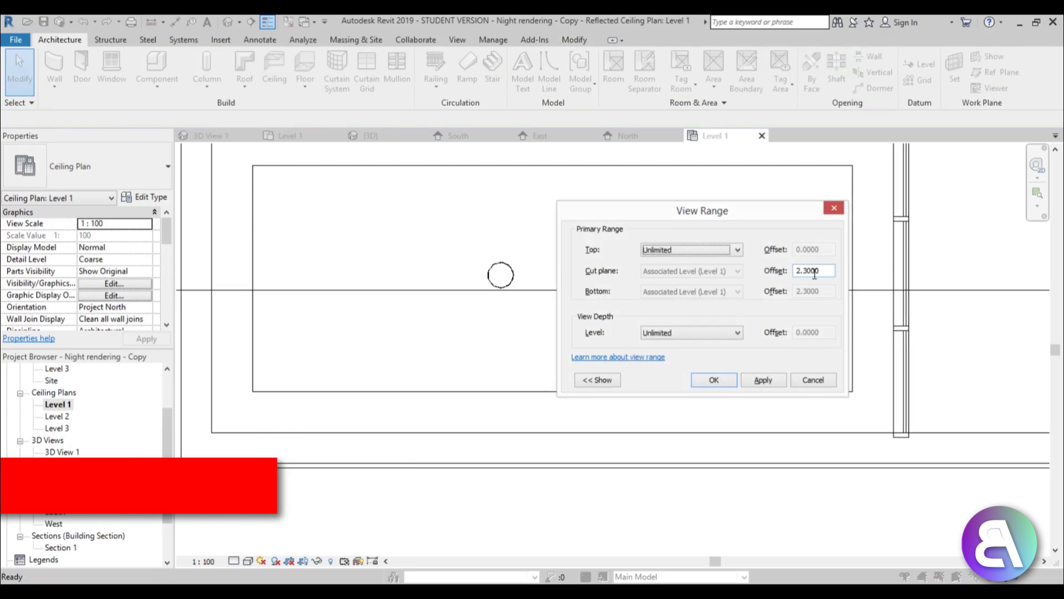
drag(822, 272, 694, 272)
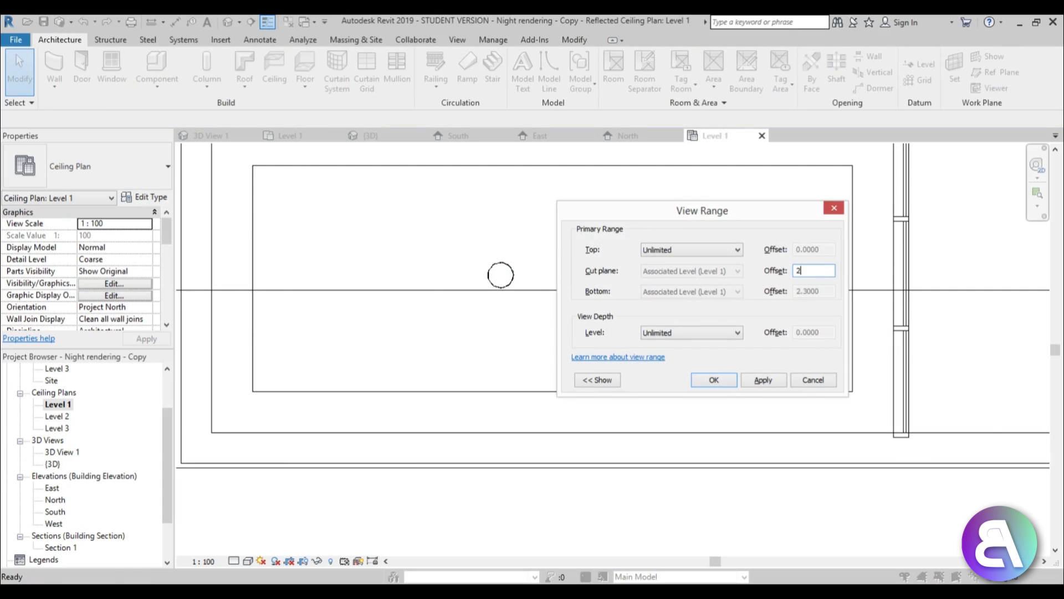
text(2)
key(Return)
scroll(641, 368, down, 1)
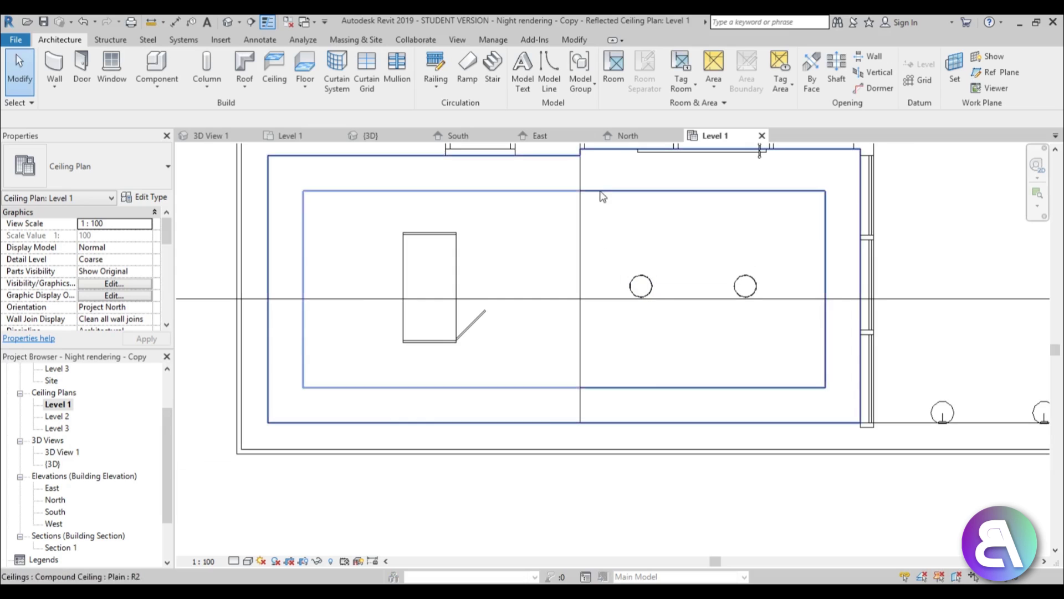
Try placing another flat round ceiling light under the Level 2 floor, beside its edge, and undo the placement
click(581, 221)
scroll(604, 244, up, 2)
click(604, 245)
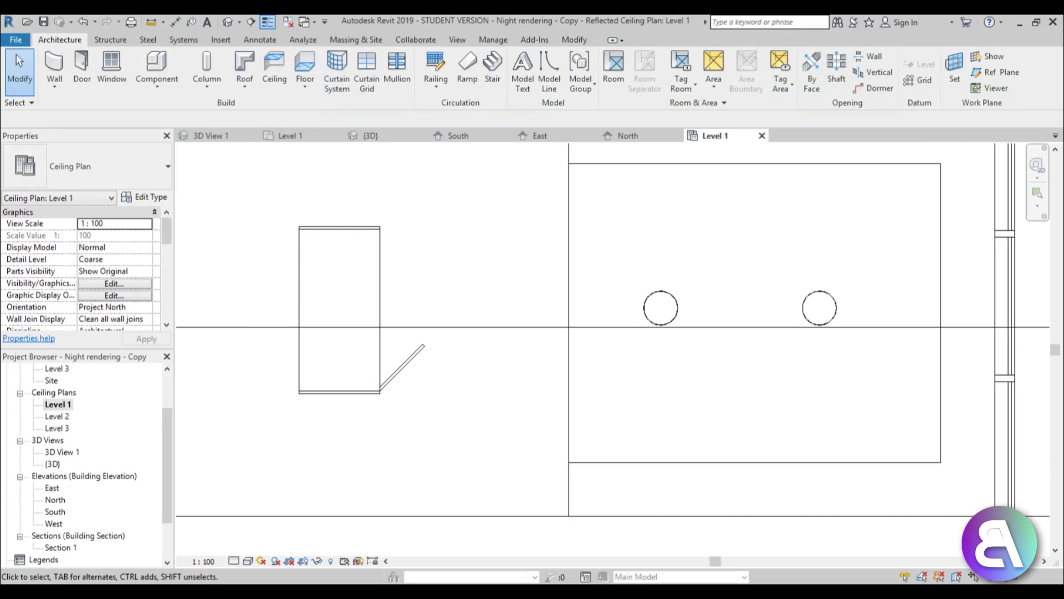
click(157, 67)
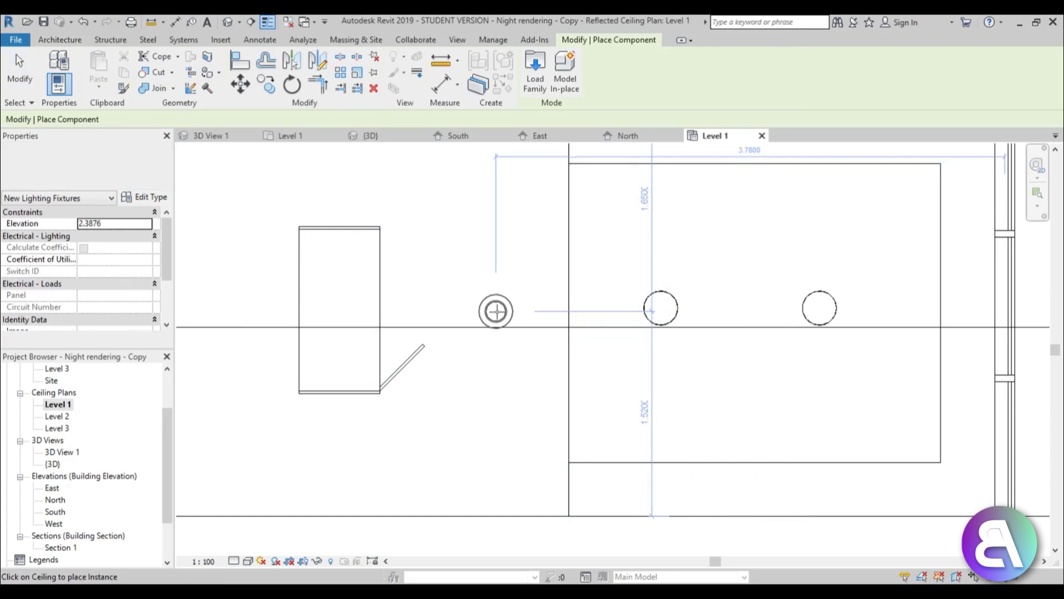
click(496, 310)
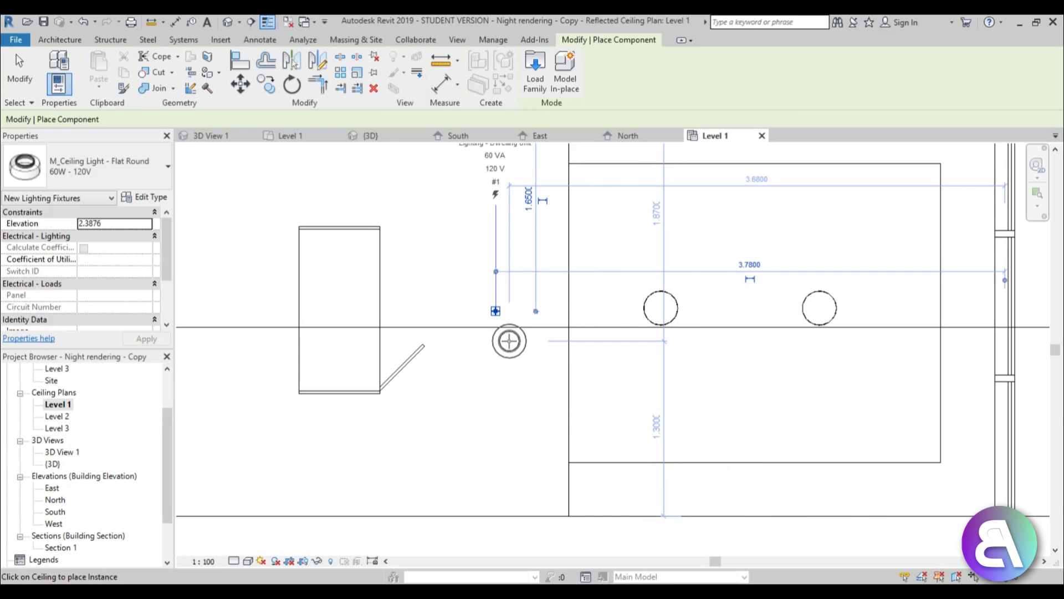
click(83, 22)
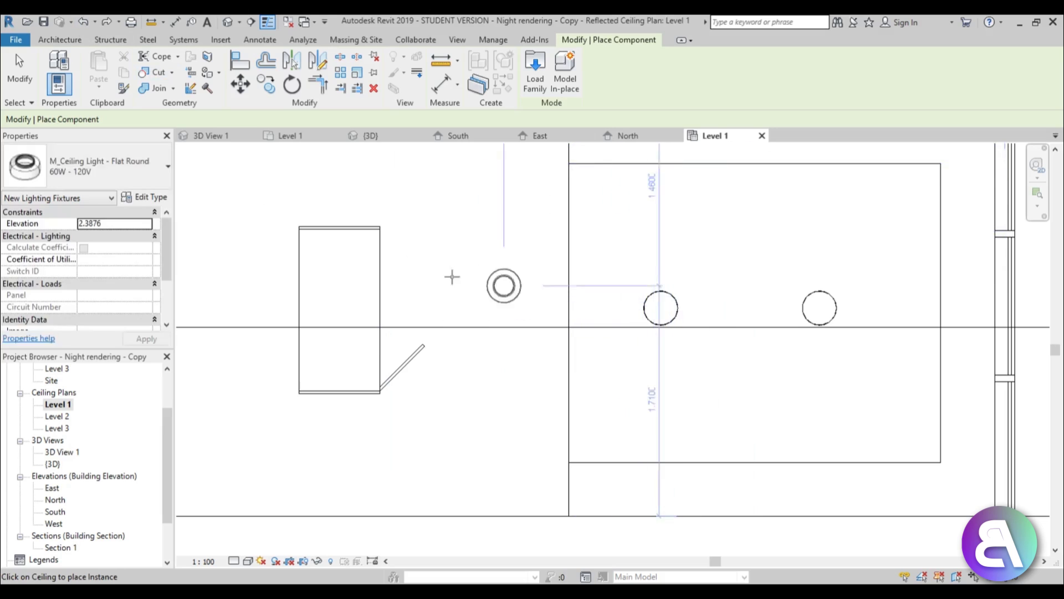
Sketch a rectangular Plain compound ceiling of about 3.53 by 3.02 m over the upper floor's outline, with a 2.6 height offset on Level 1
middle_drag(500, 314, 628, 339)
scroll(627, 339, down, 1)
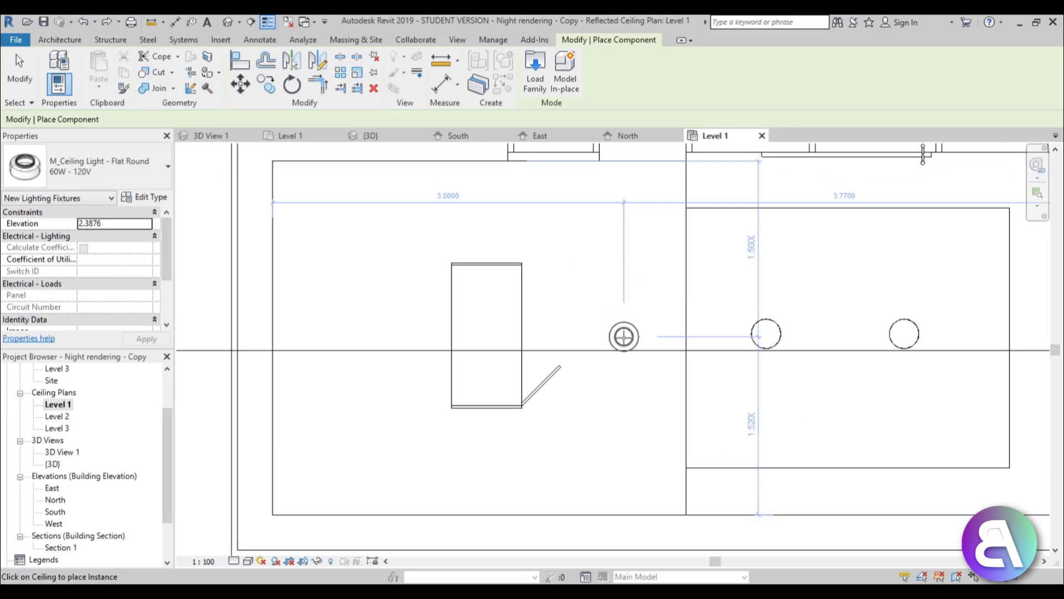
scroll(563, 317, down, 1)
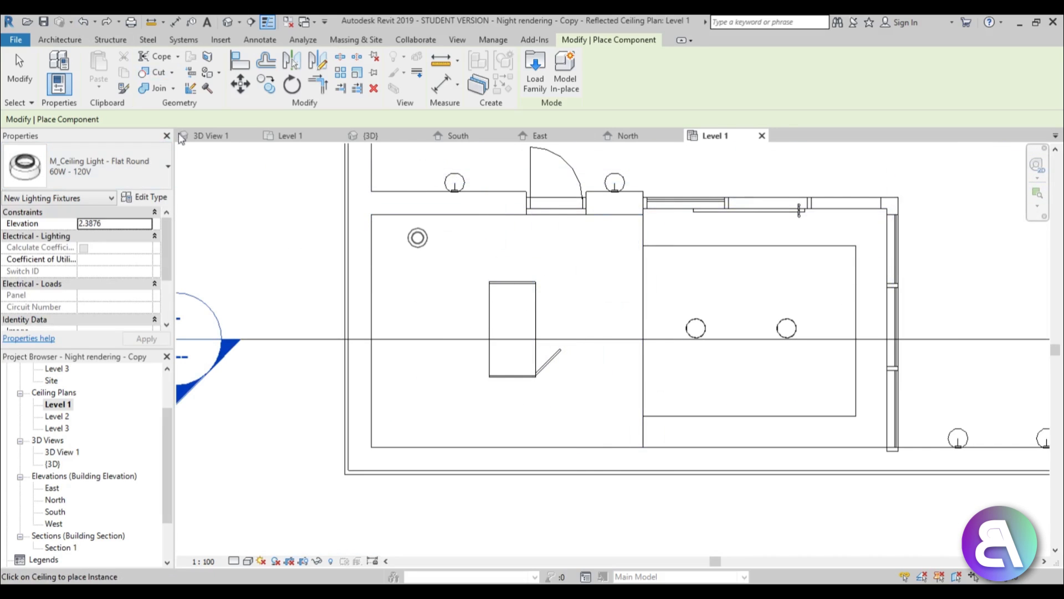
click(60, 40)
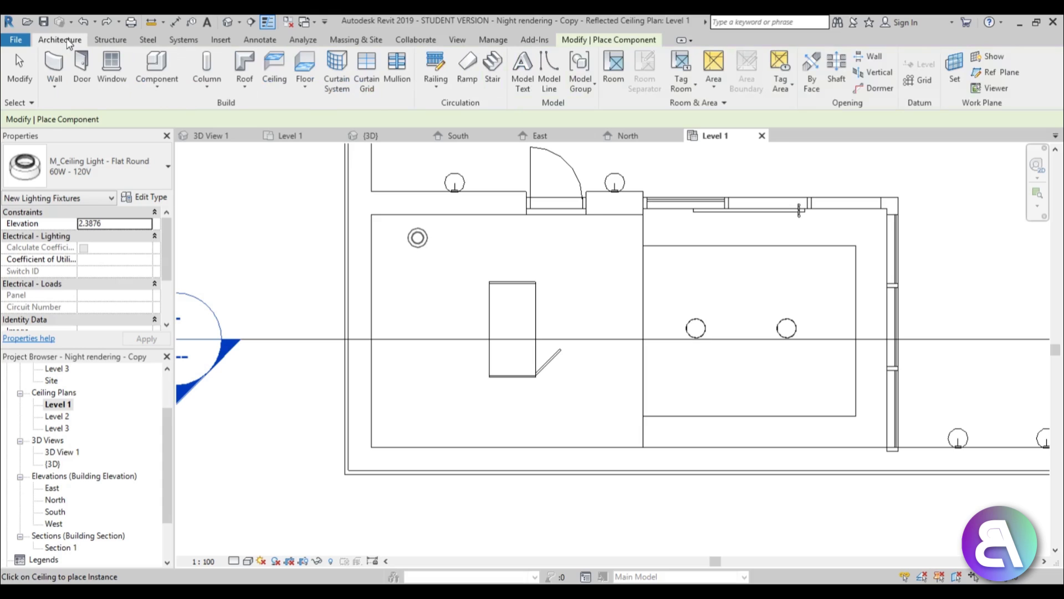
click(276, 64)
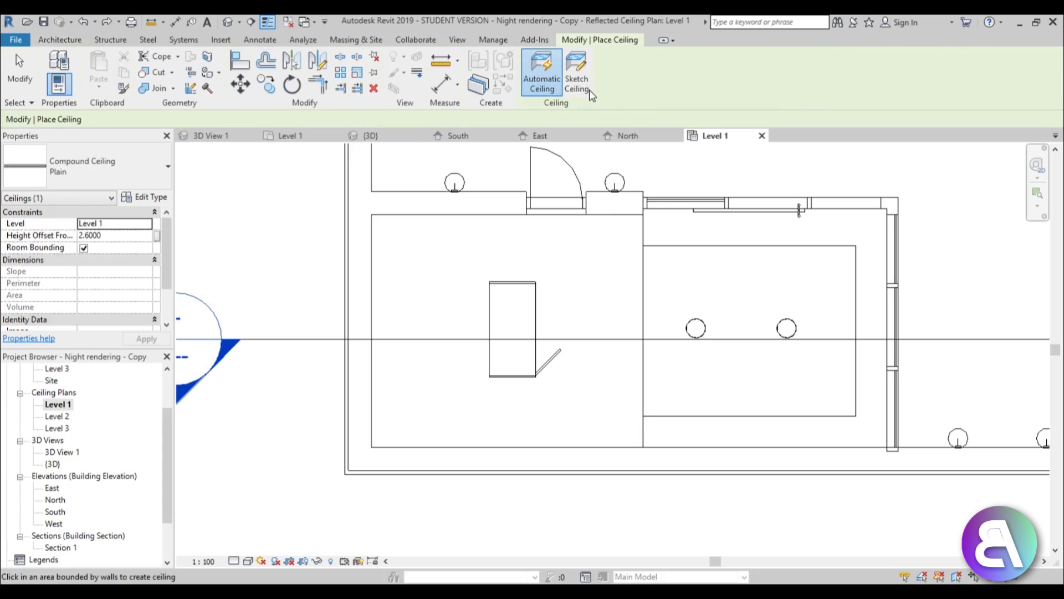
click(577, 83)
click(644, 58)
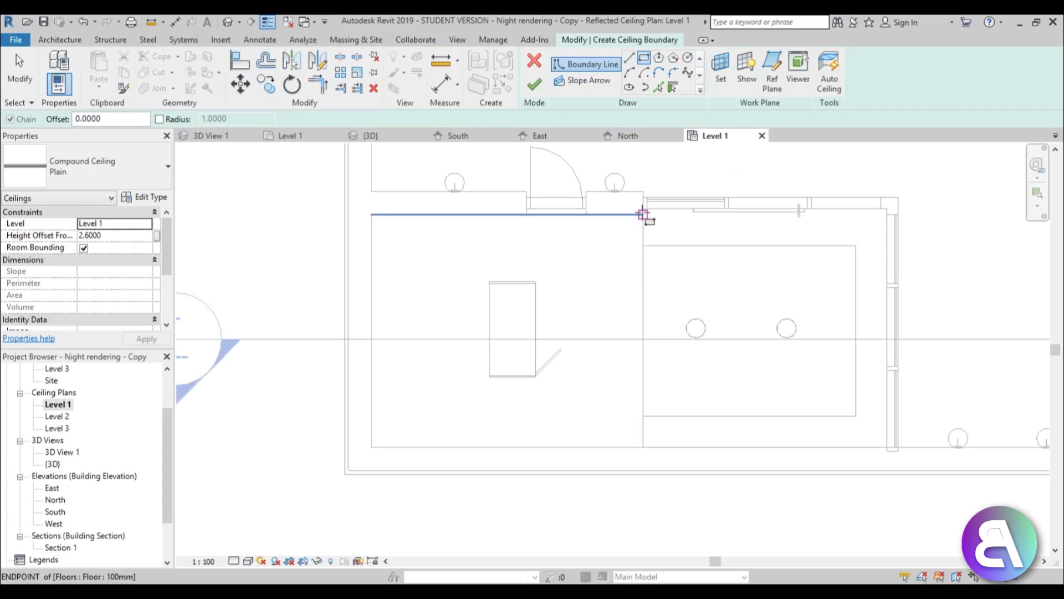
click(643, 215)
click(372, 447)
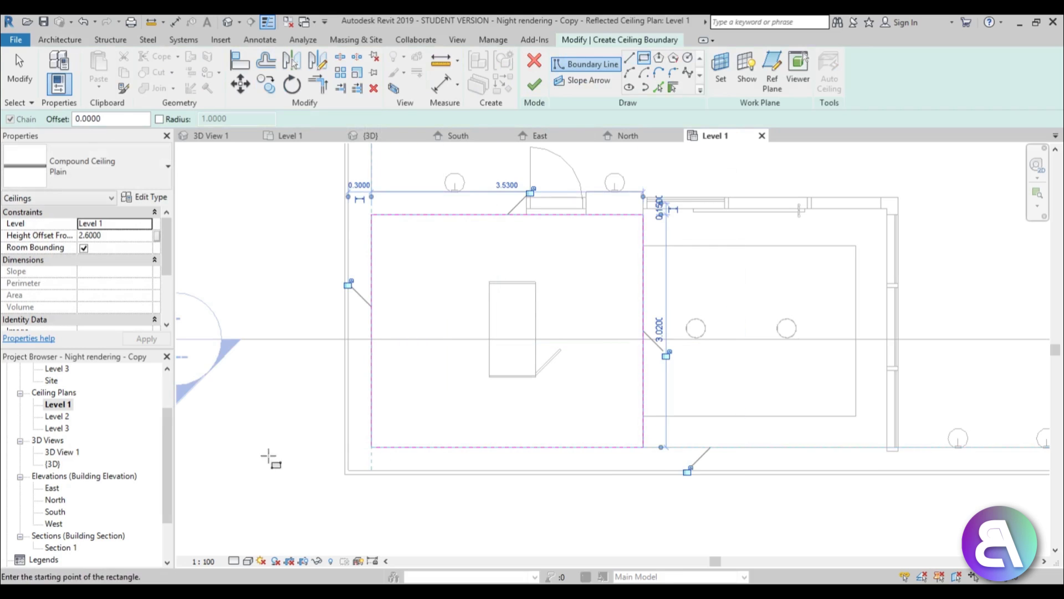
click(533, 86)
Open the Section 1 view from its section marker in the ceiling plan
scroll(333, 368, down, 3)
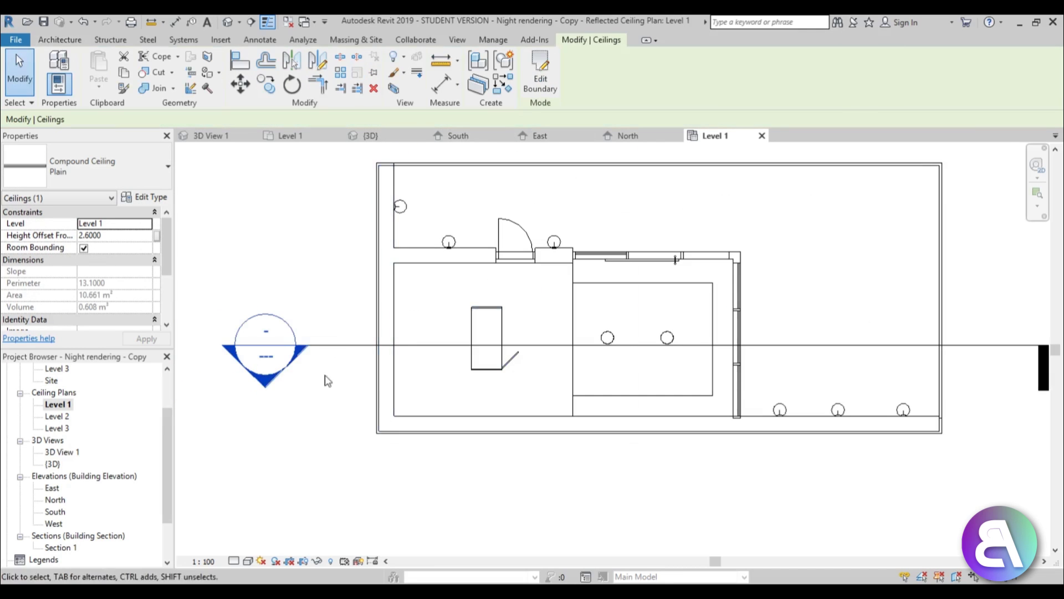
click(257, 392)
double_click(261, 387)
scroll(561, 233, up, 4)
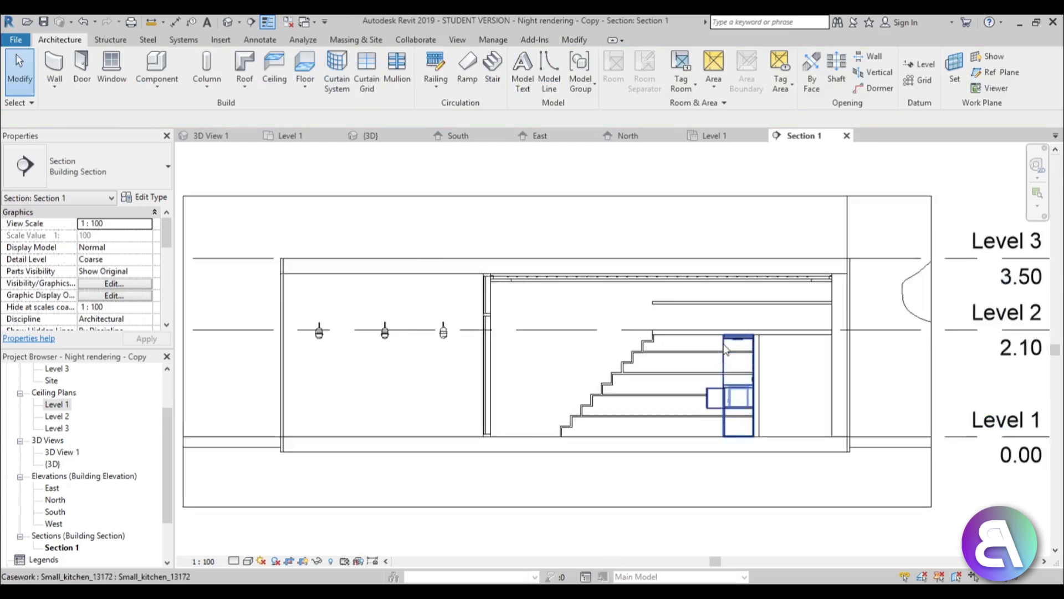
Move the new ceiling straight down so its top face meets the underside of the Level 2 floor slab
click(790, 274)
scroll(609, 263, up, 3)
key(m)
key(v)
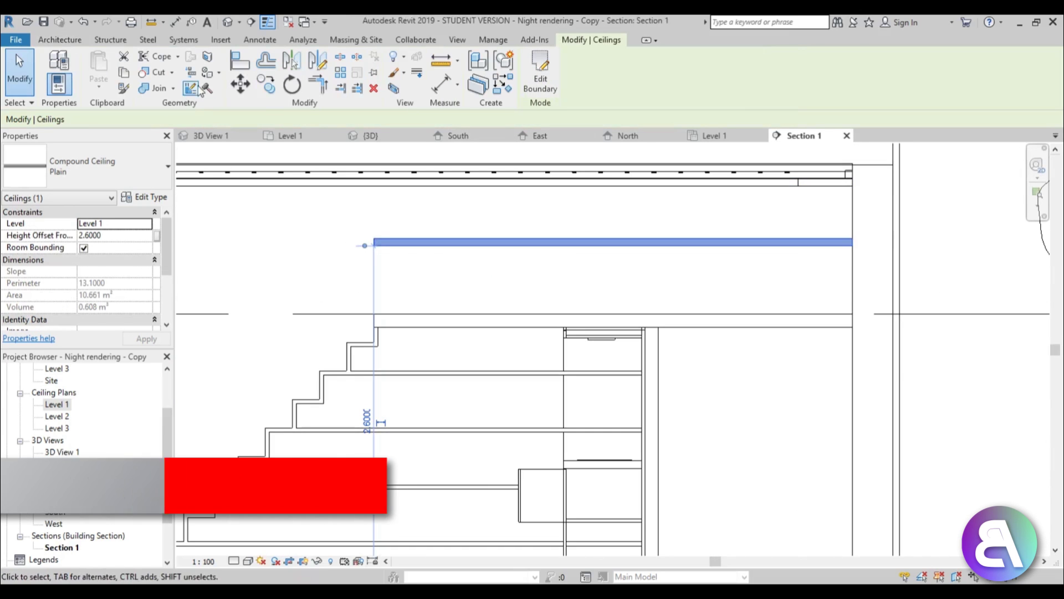
scroll(377, 246, up, 2)
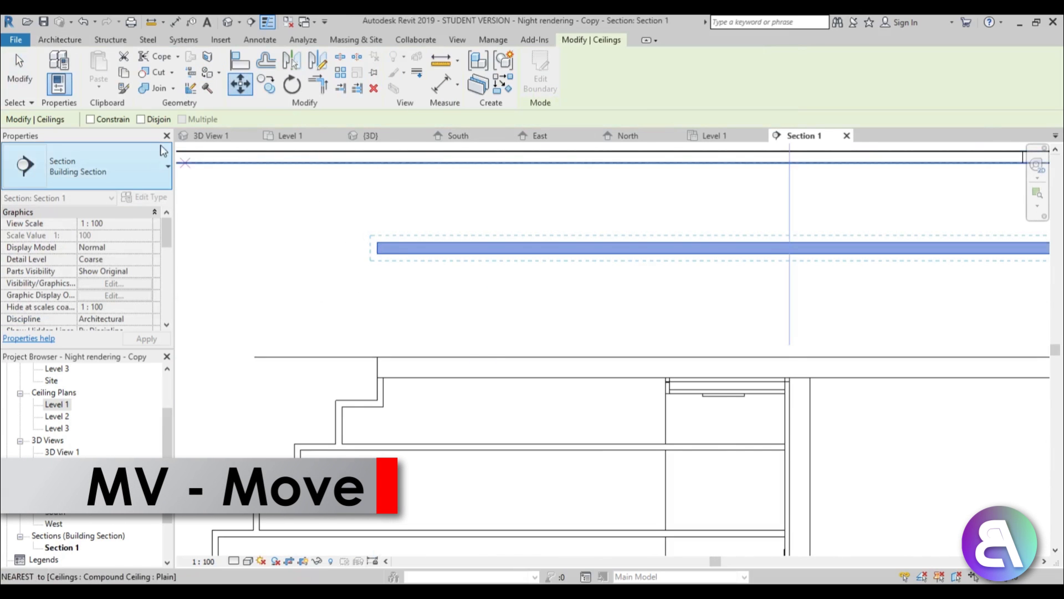
click(377, 243)
click(377, 378)
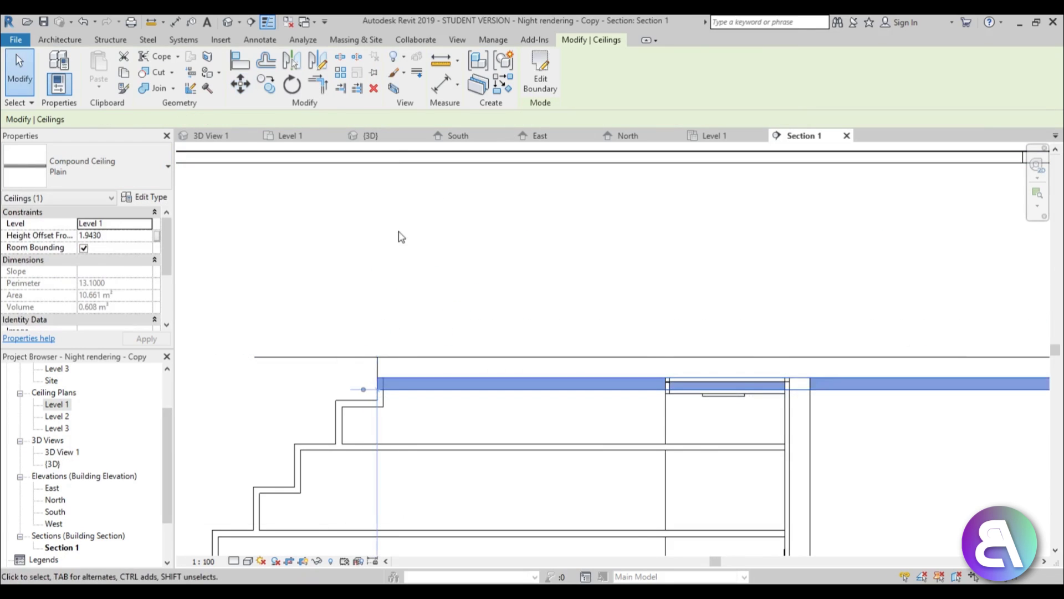
scroll(451, 191, down, 3)
click(444, 220)
click(452, 277)
click(191, 349)
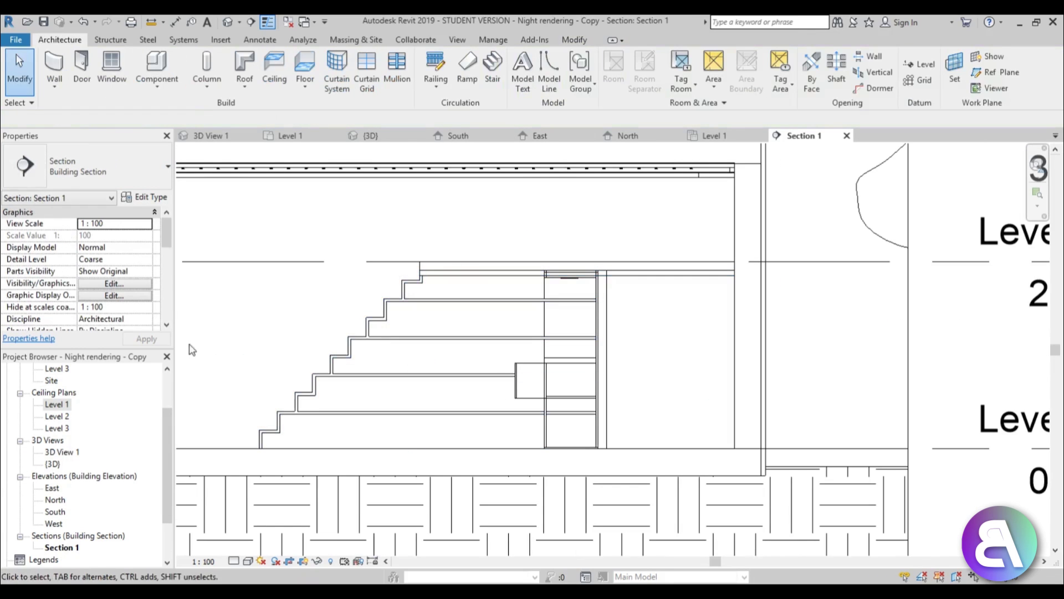
Return to the Level 1 ceiling plan and set its view range cut plane offset to 1.8
double_click(58, 404)
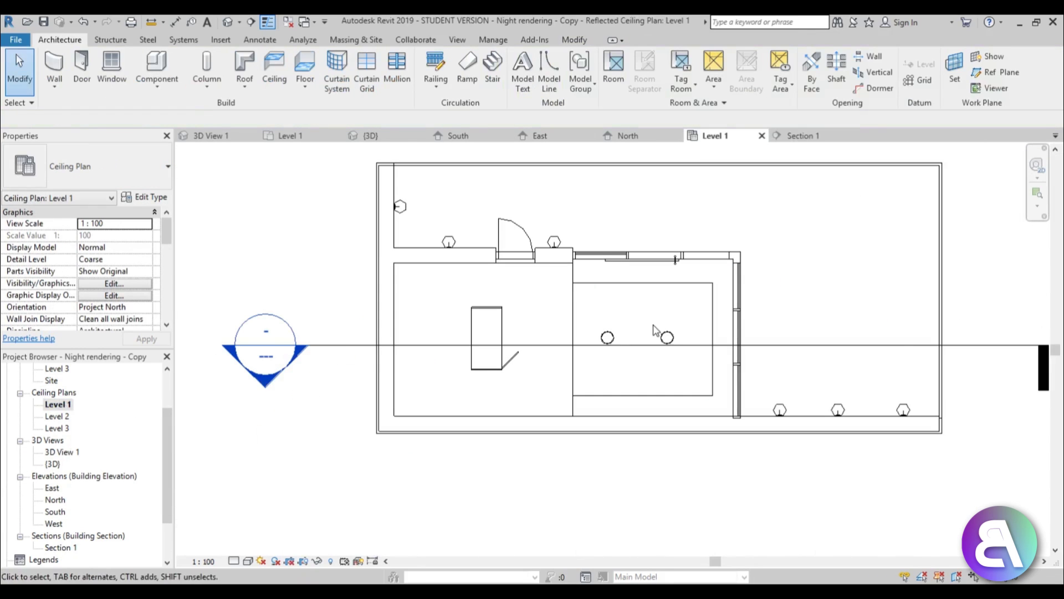
scroll(632, 321, up, 2)
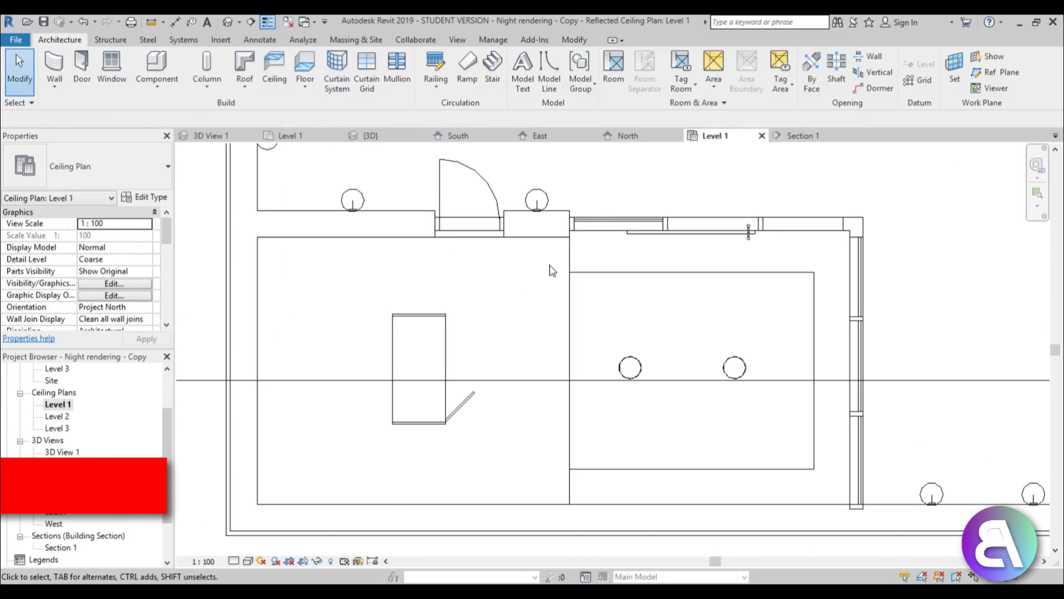
key(v)
key(r)
double_click(798, 270)
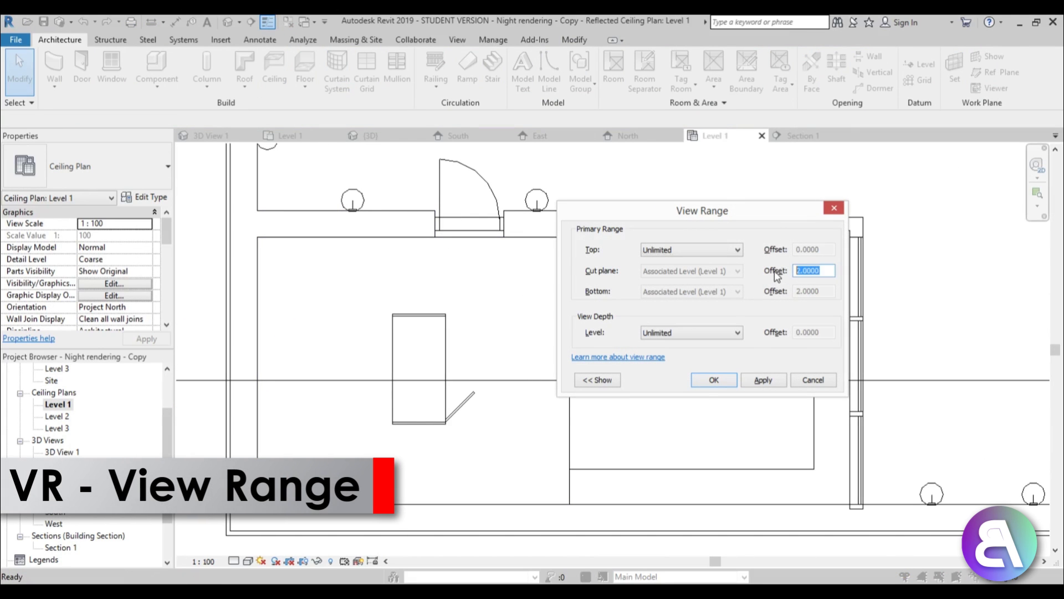
text(1.8)
key(Return)
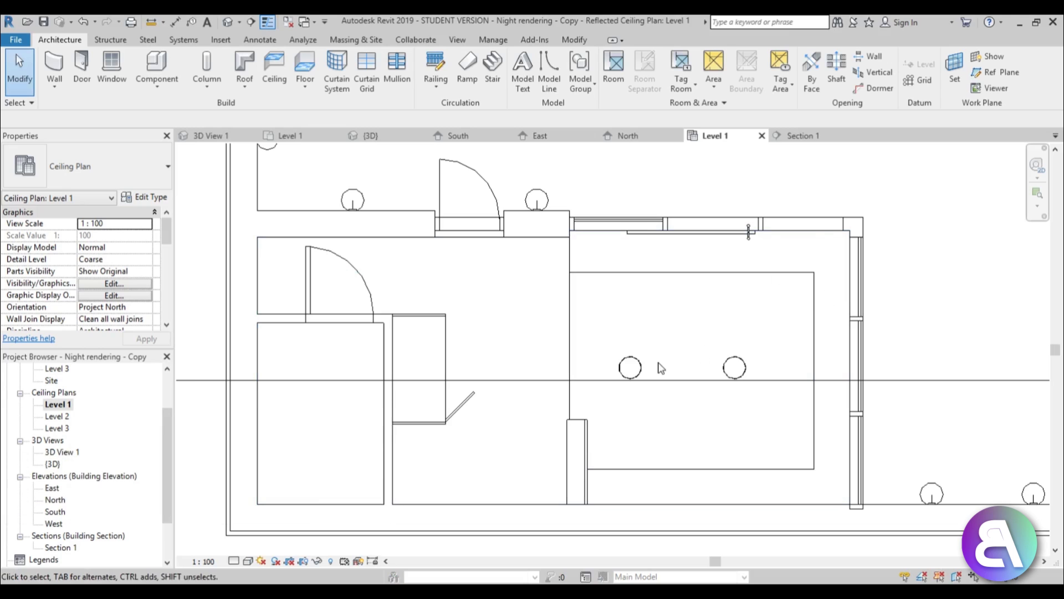
Place a 60W - 120V flat round ceiling light on the new ceiling beside the kitchen unit, in line with the two existing lights
click(156, 67)
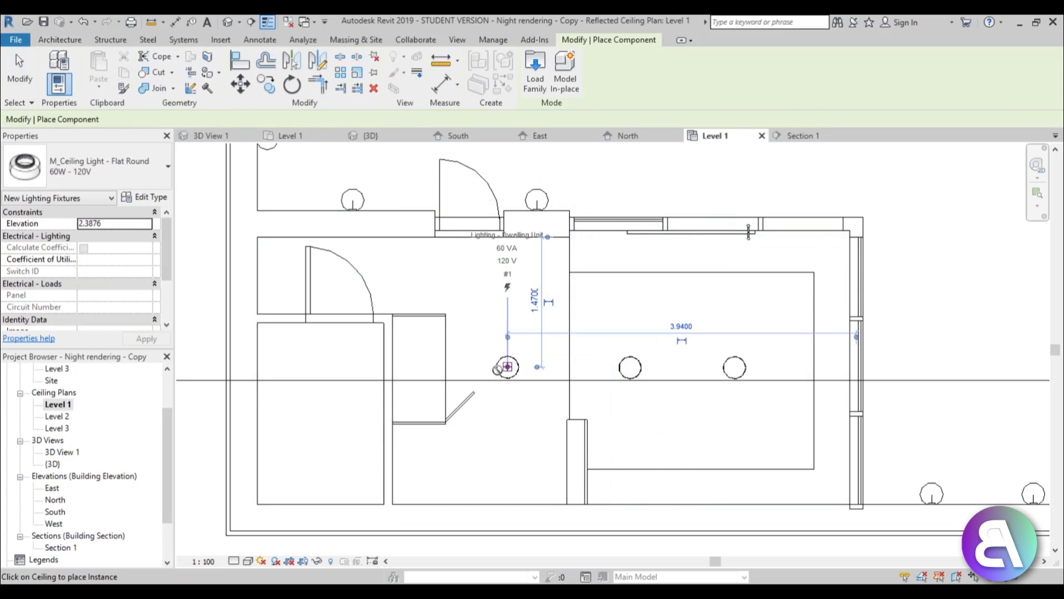
click(508, 367)
key(Escape)
key(Escape)
scroll(507, 383, up, 3)
click(506, 356)
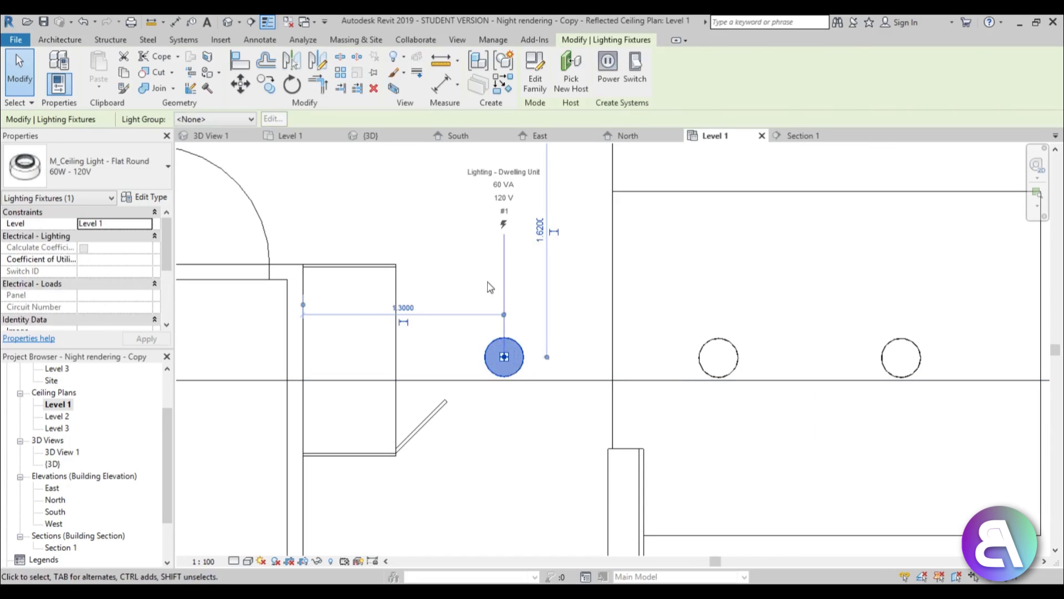
click(480, 342)
scroll(480, 342, down, 1)
click(495, 355)
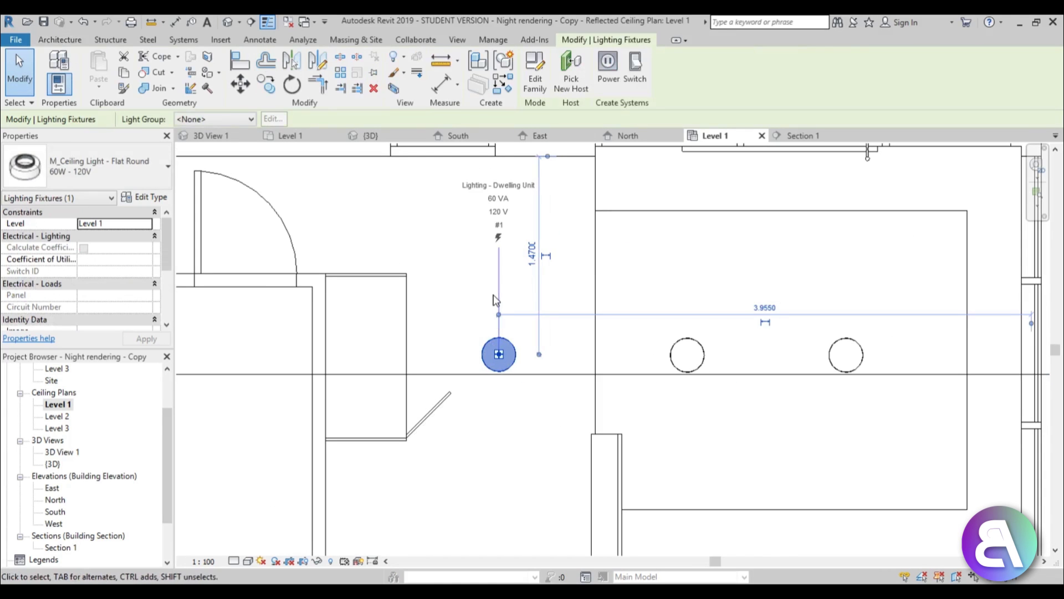
click(480, 298)
scroll(480, 298, down, 2)
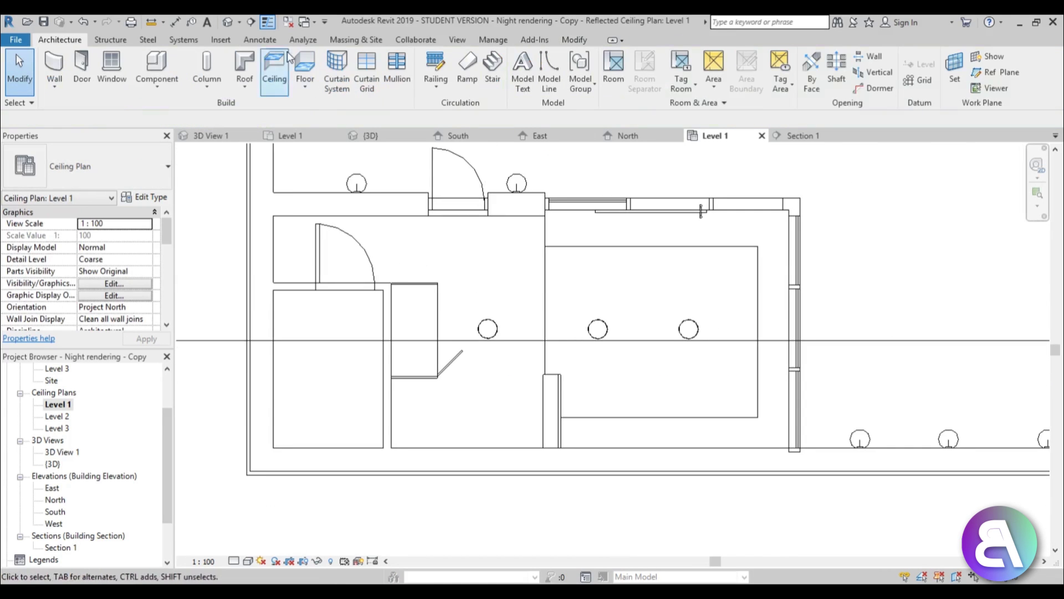
Inspect the glazed facade and the interior behind it in the default 3D view
click(228, 22)
scroll(671, 404, down, 2)
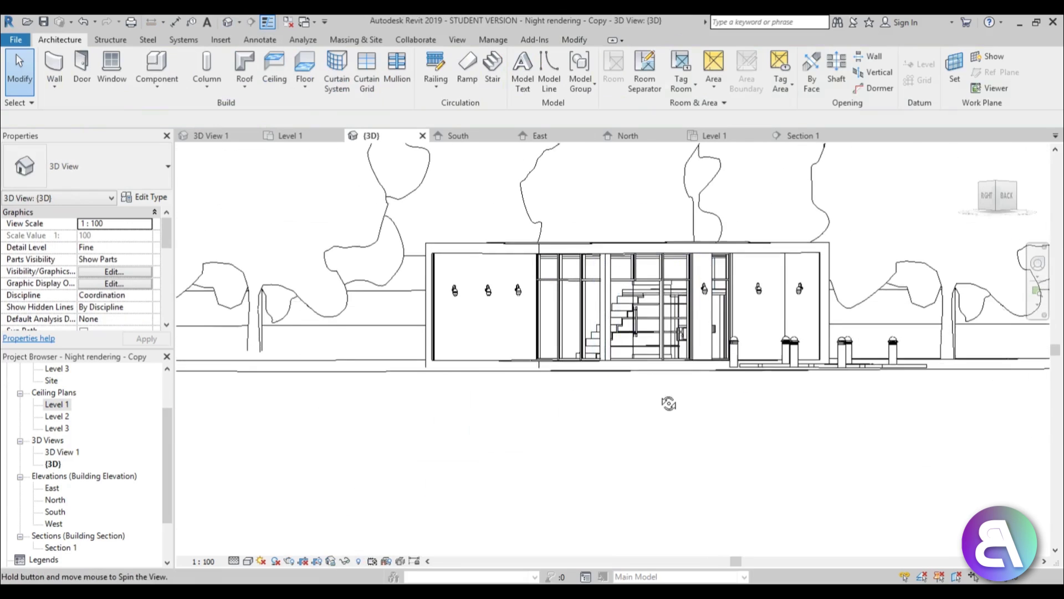
shift+middle_drag(670, 404, 627, 231)
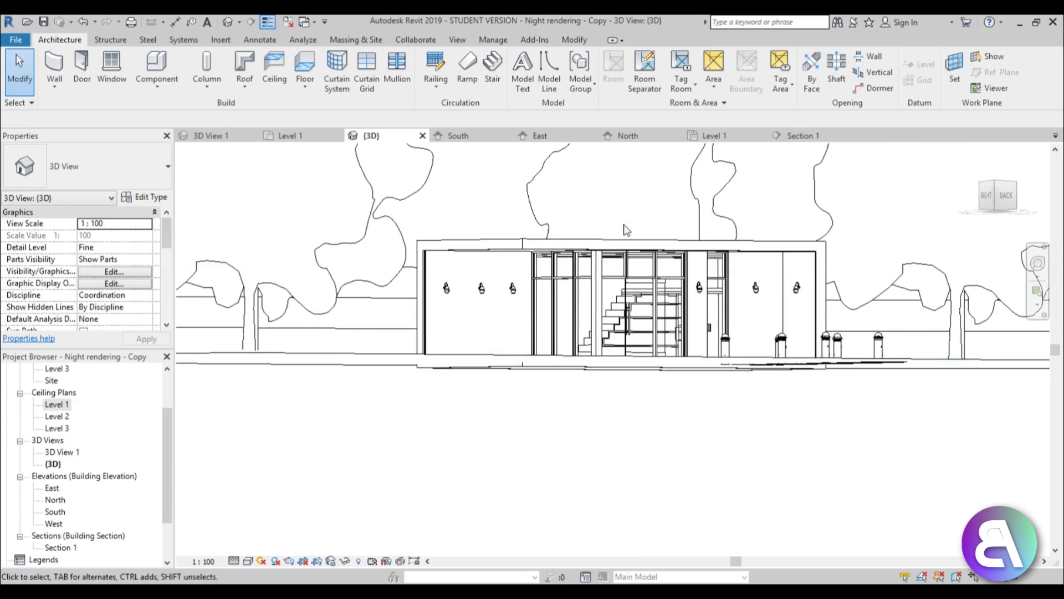
scroll(660, 319, up, 3)
shift+middle_drag(646, 371, 621, 377)
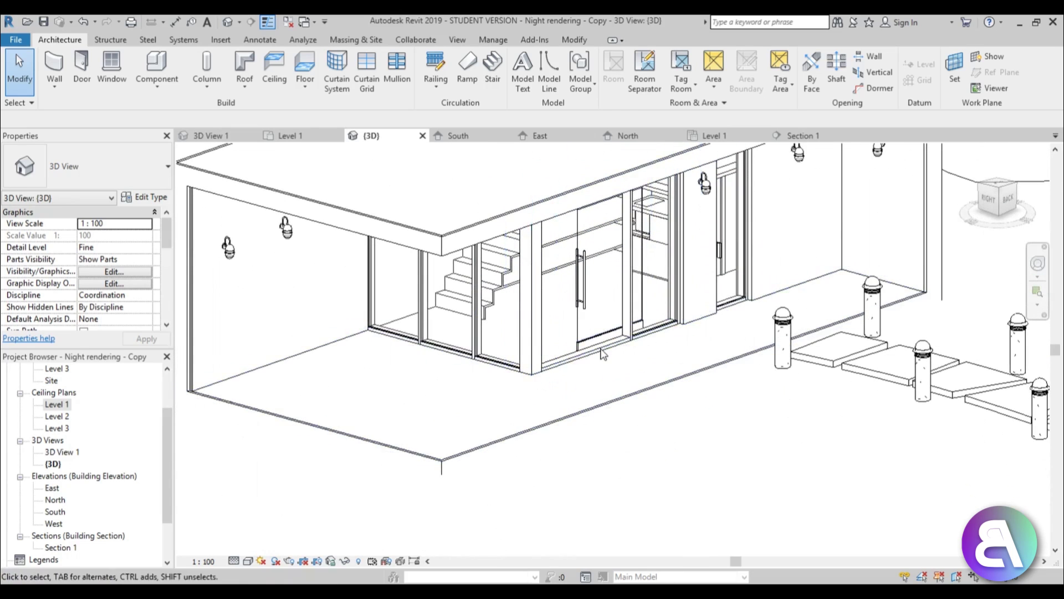
Open the 3D View 1 perspective and frame the whole house in it
double_click(62, 452)
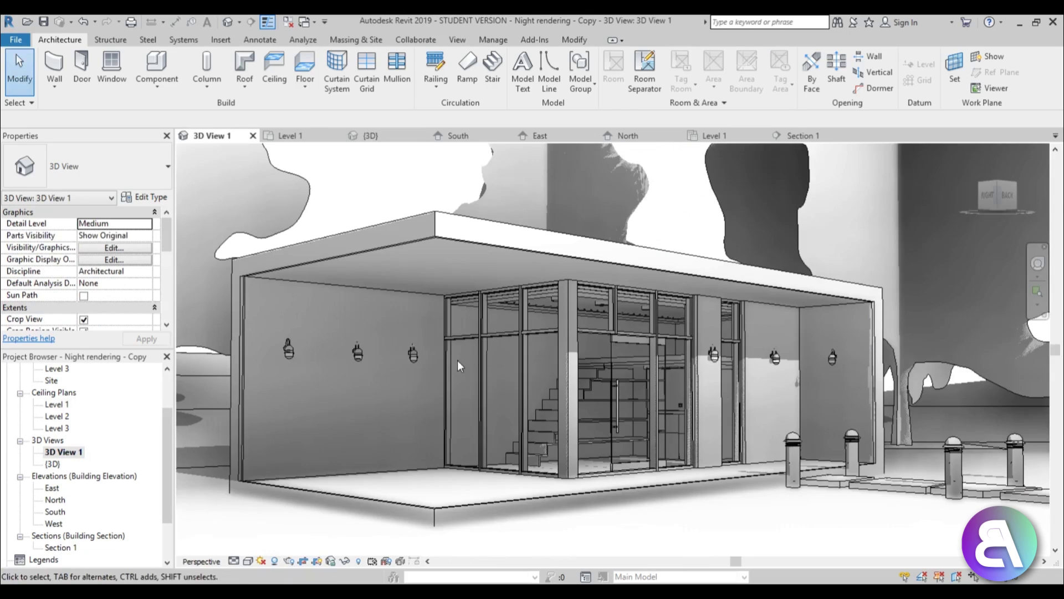
scroll(458, 360, down, 5)
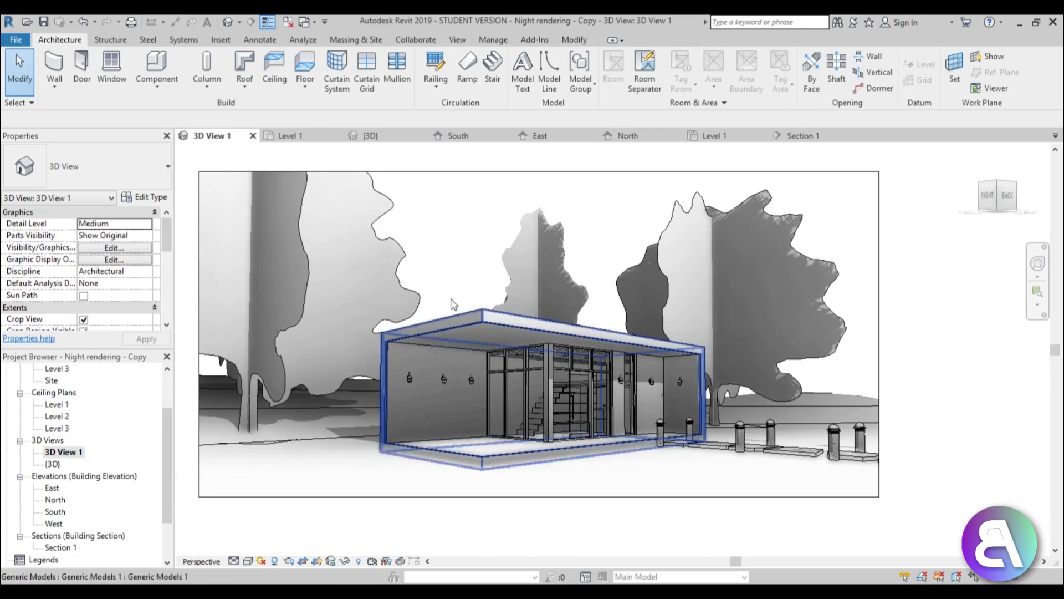
scroll(459, 277, up, 5)
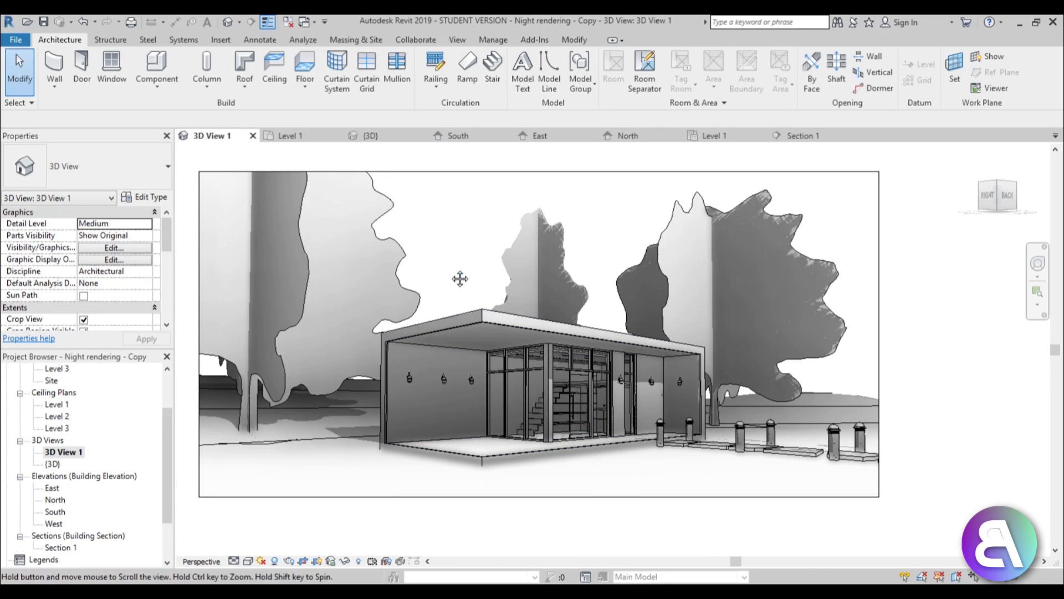
middle_drag(496, 293, 489, 283)
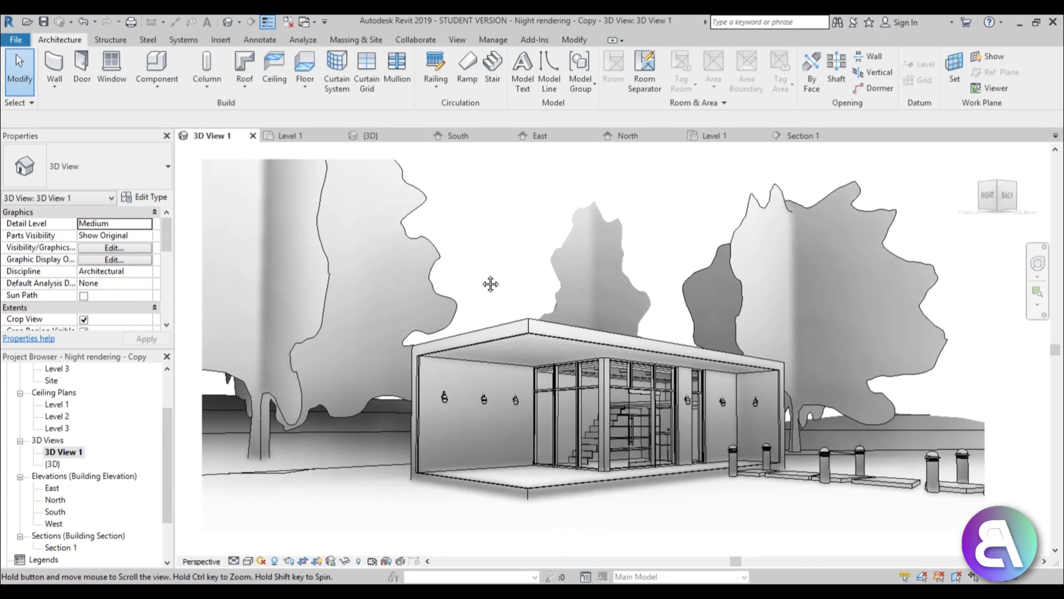
Open the rendering settings for the perspective and choose Draft quality
key(r)
key(r)
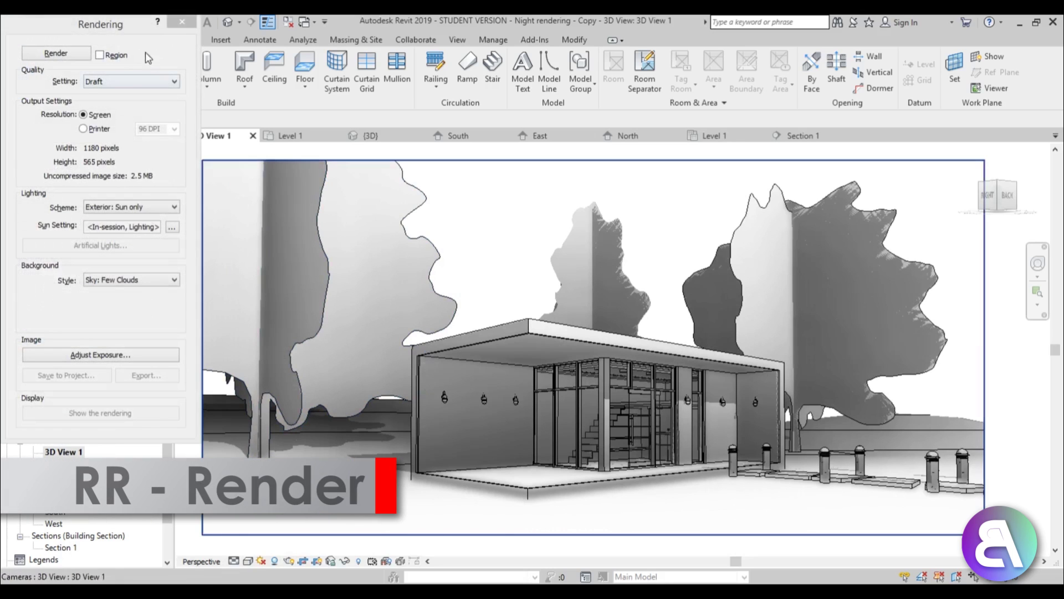
drag(114, 23, 151, 60)
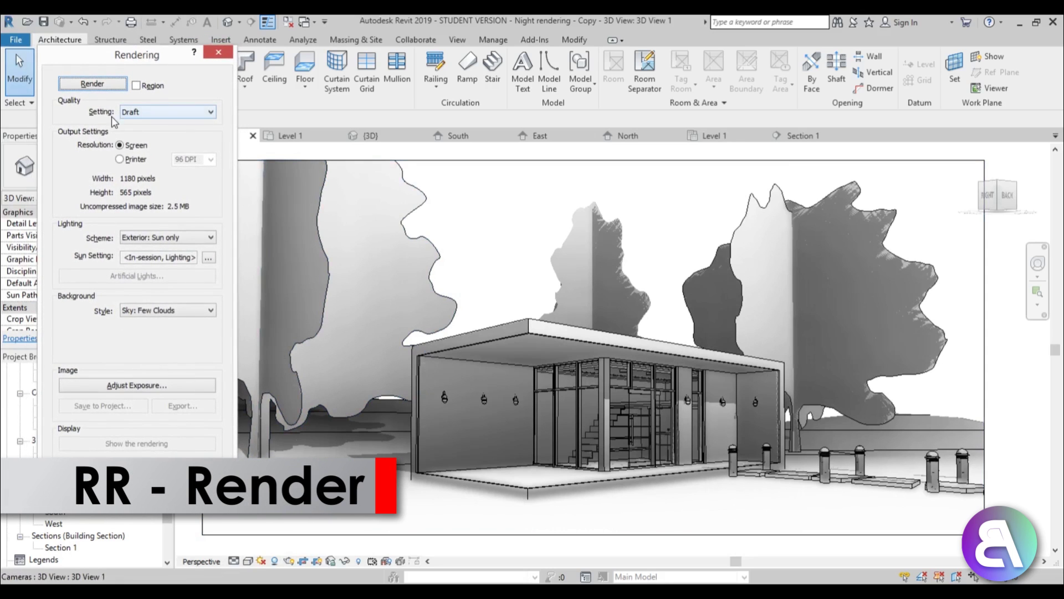
click(162, 116)
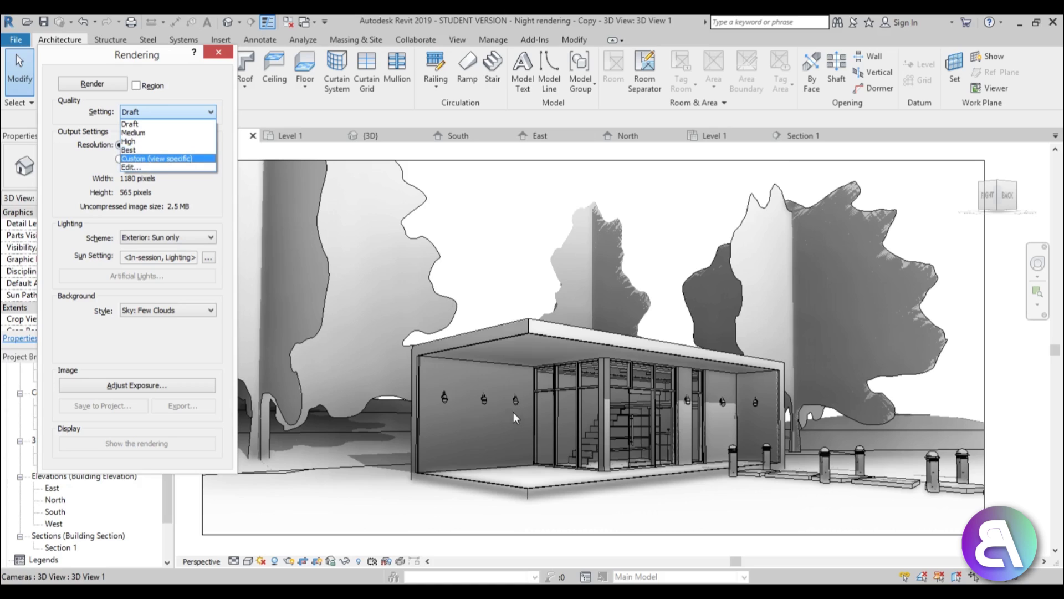
click(132, 124)
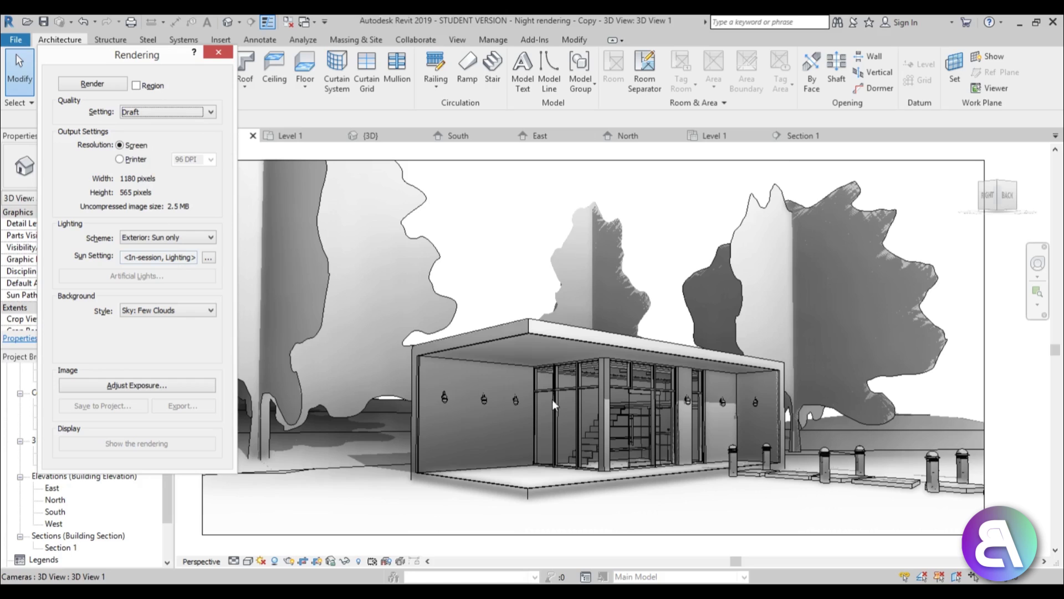
click(487, 226)
middle_drag(494, 248, 506, 247)
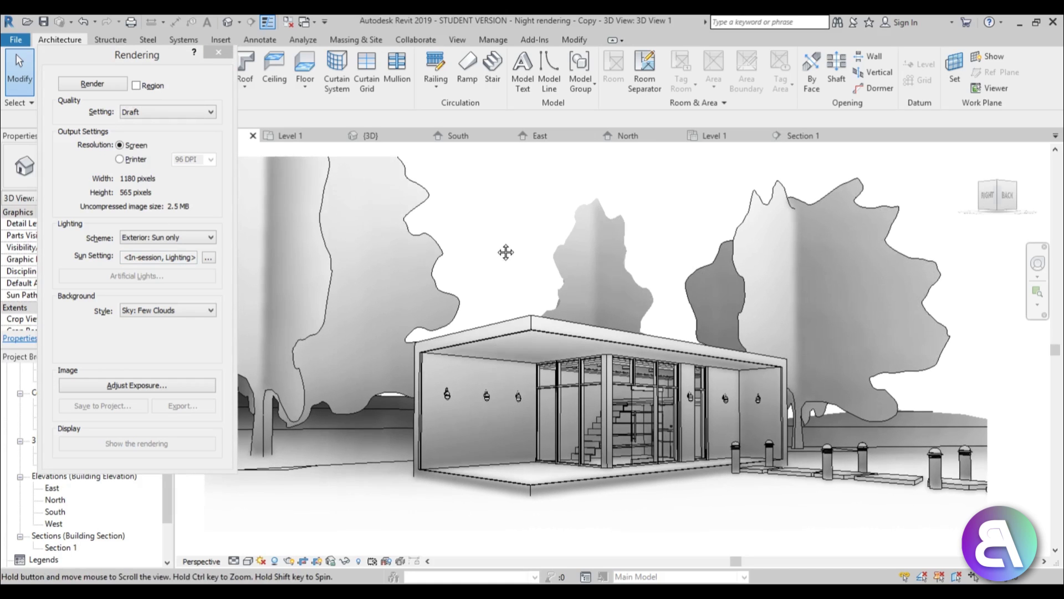
Set the lighting scheme to Exterior: Artificial only and render the perspective
click(158, 237)
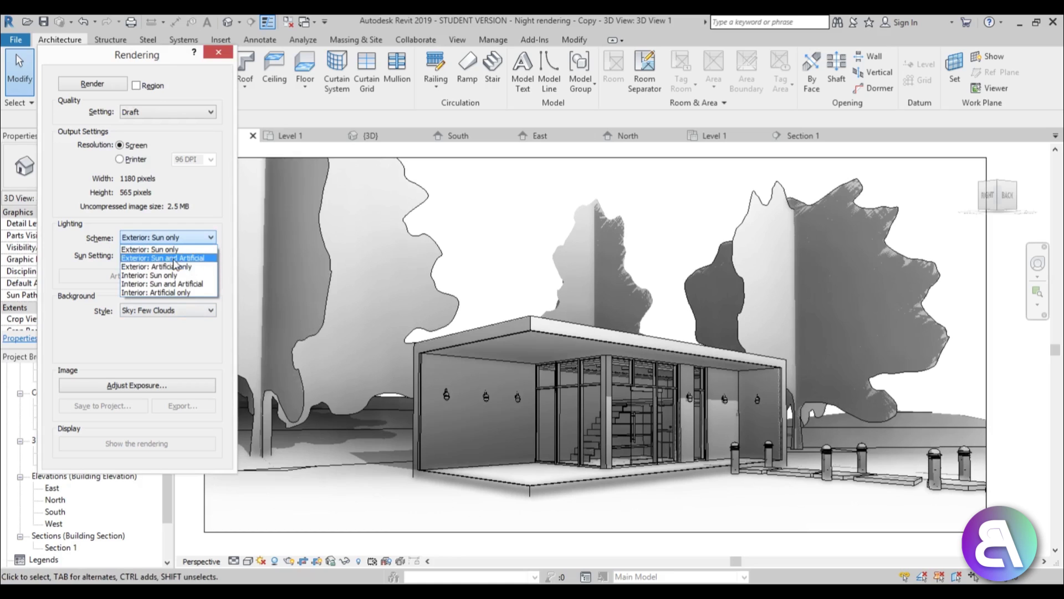
click(129, 267)
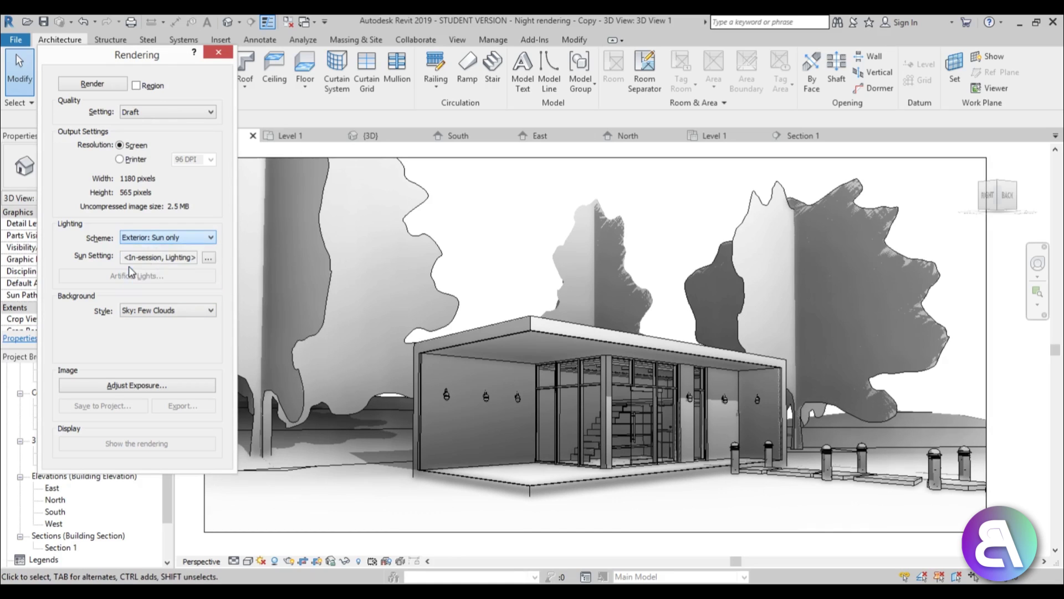
click(93, 86)
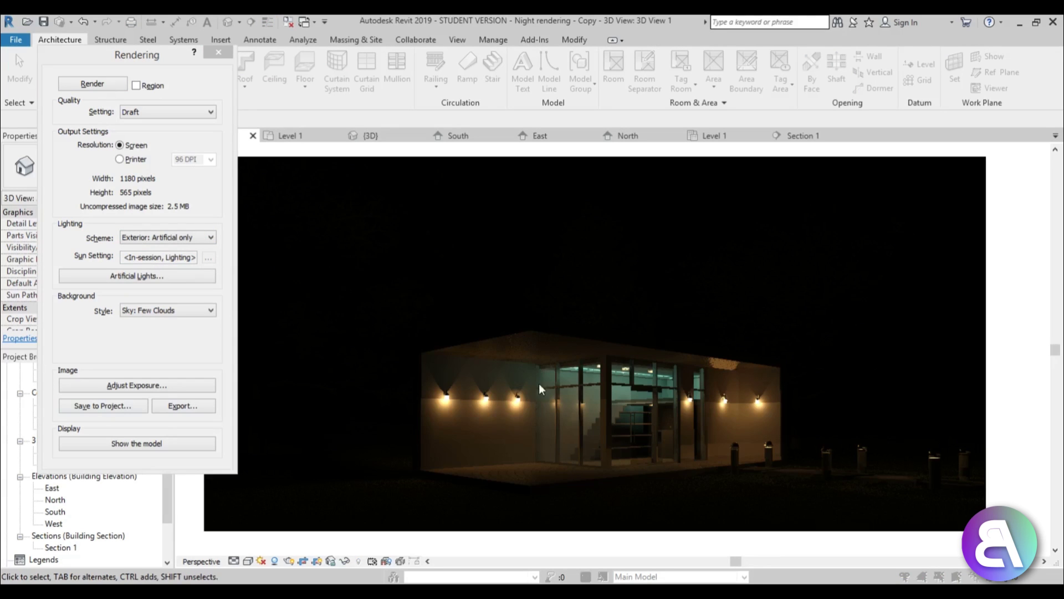
Examine the draft night rendering up close, checking the facade wall lamps, the lit interior behind the glazing and the bollards
scroll(627, 424, up, 2)
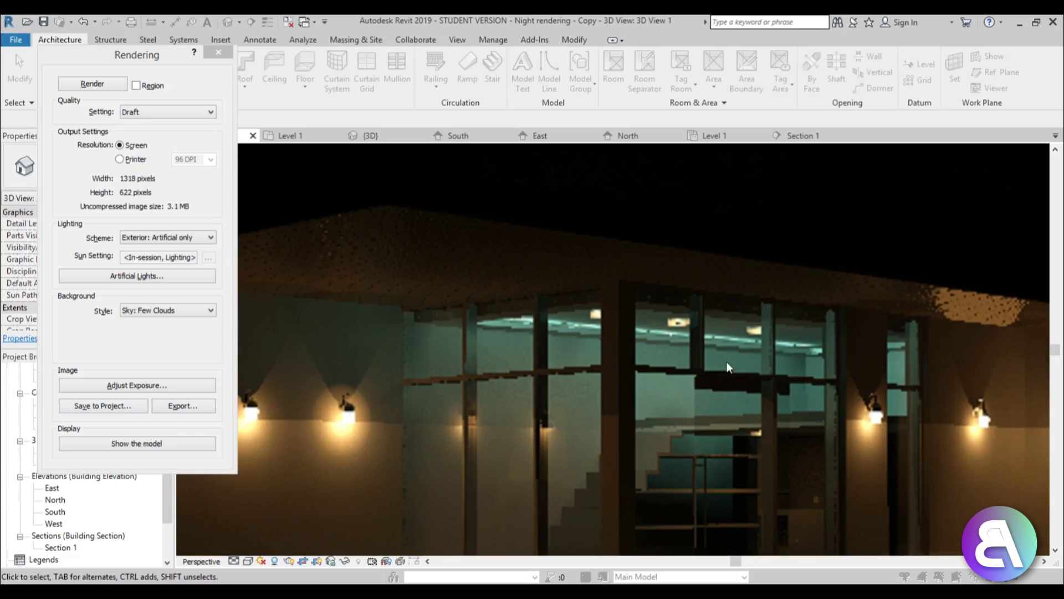
scroll(610, 377, down, 3)
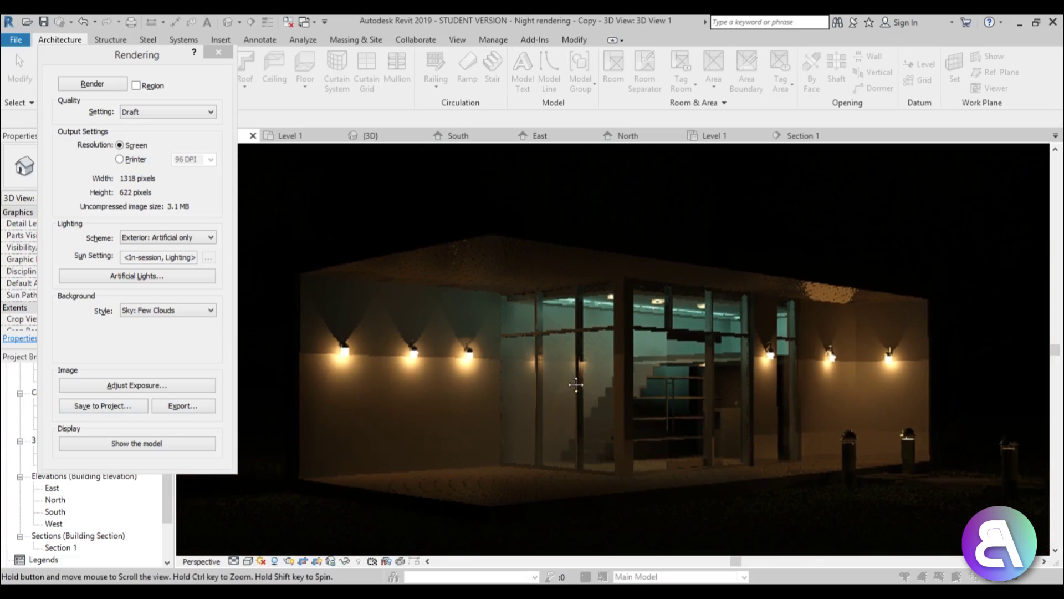
middle_drag(577, 385, 560, 393)
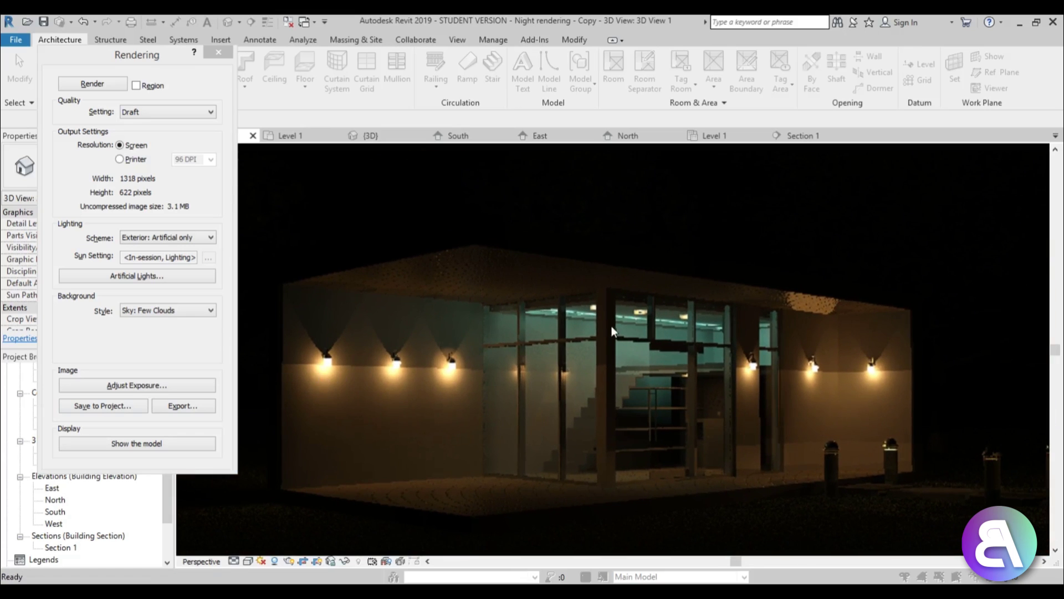
scroll(611, 326, up, 5)
scroll(624, 360, down, 6)
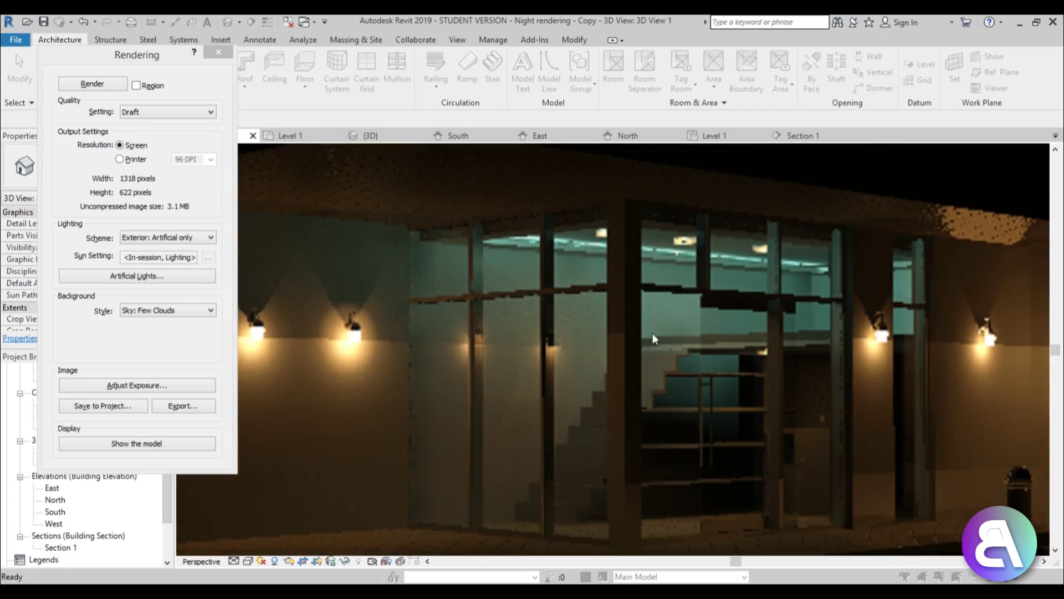
middle_drag(653, 334, 621, 387)
scroll(421, 344, down, 3)
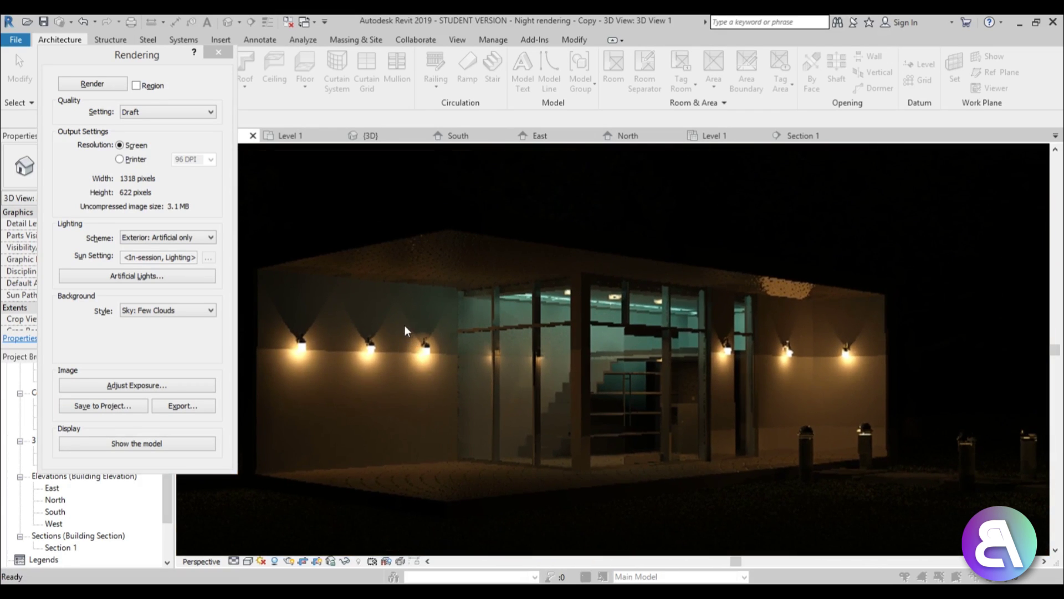
scroll(404, 324, down, 2)
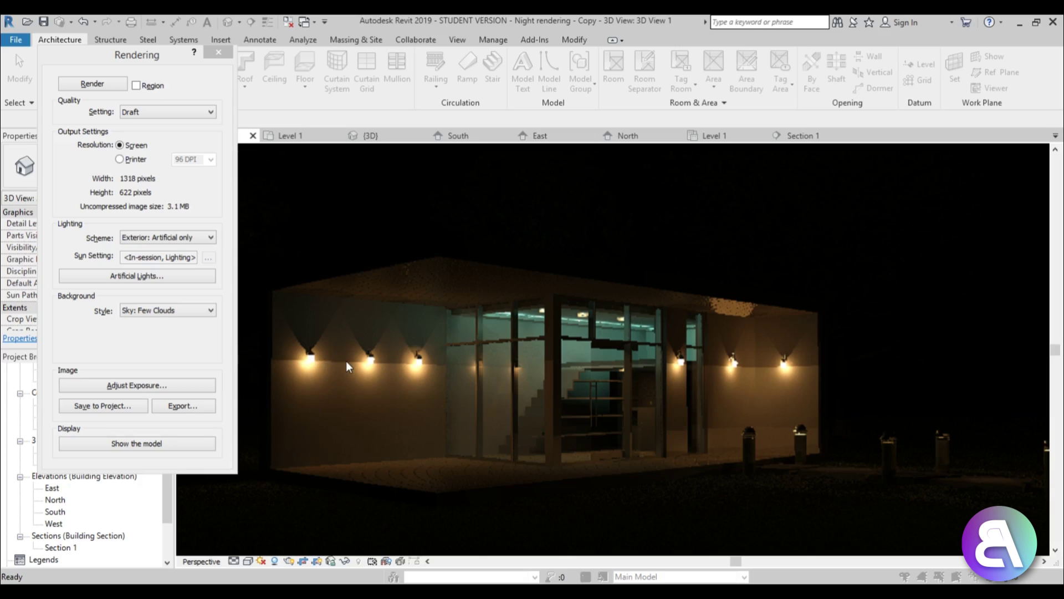
Close the rendering settings and set the M_Wall Lamp - Bracket type's initial color to a custom temperature of 4000 K
click(217, 54)
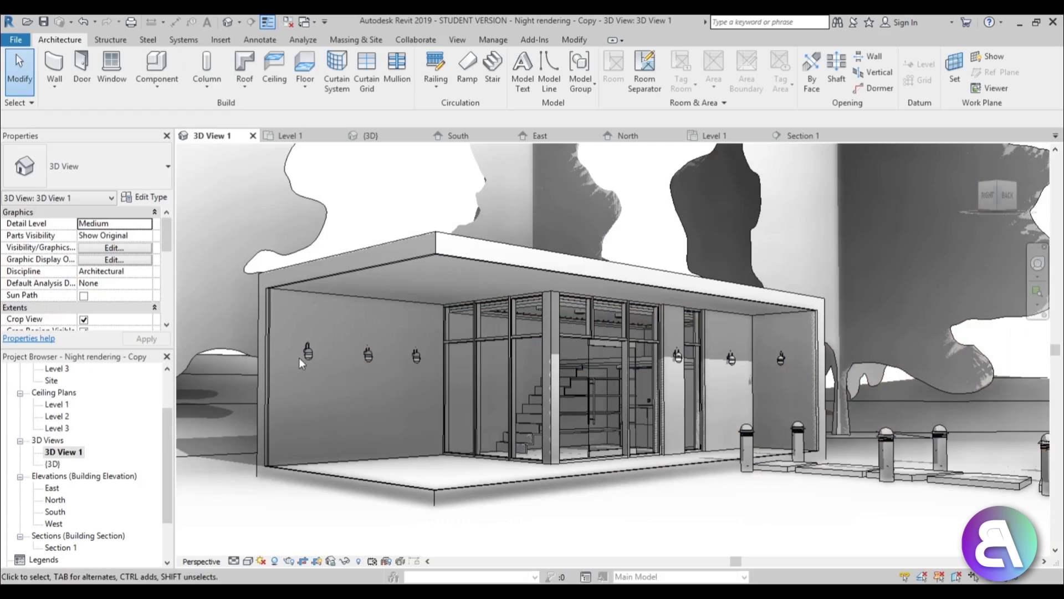
click(308, 354)
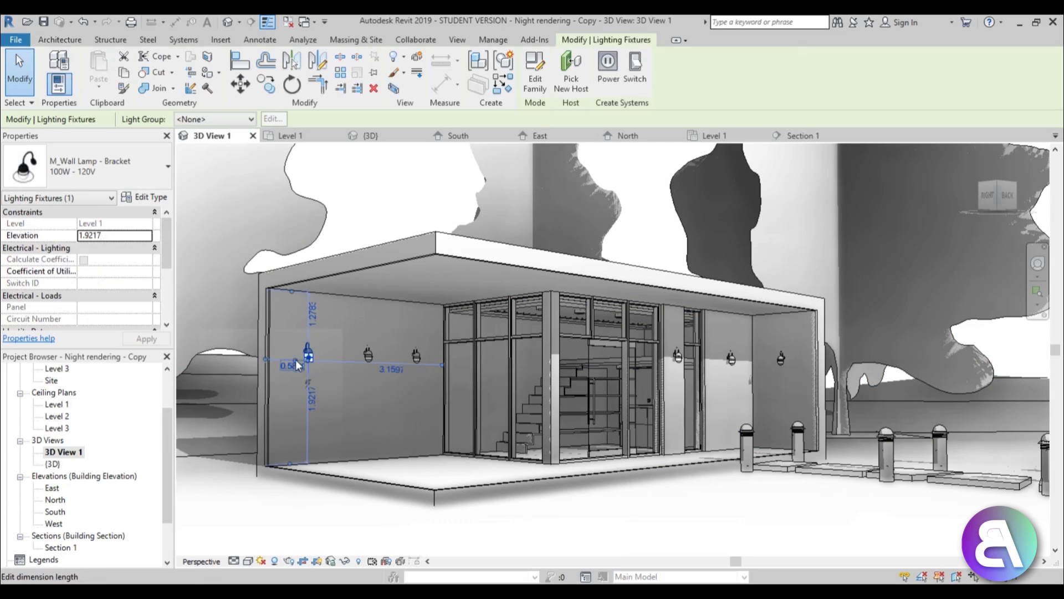
click(149, 198)
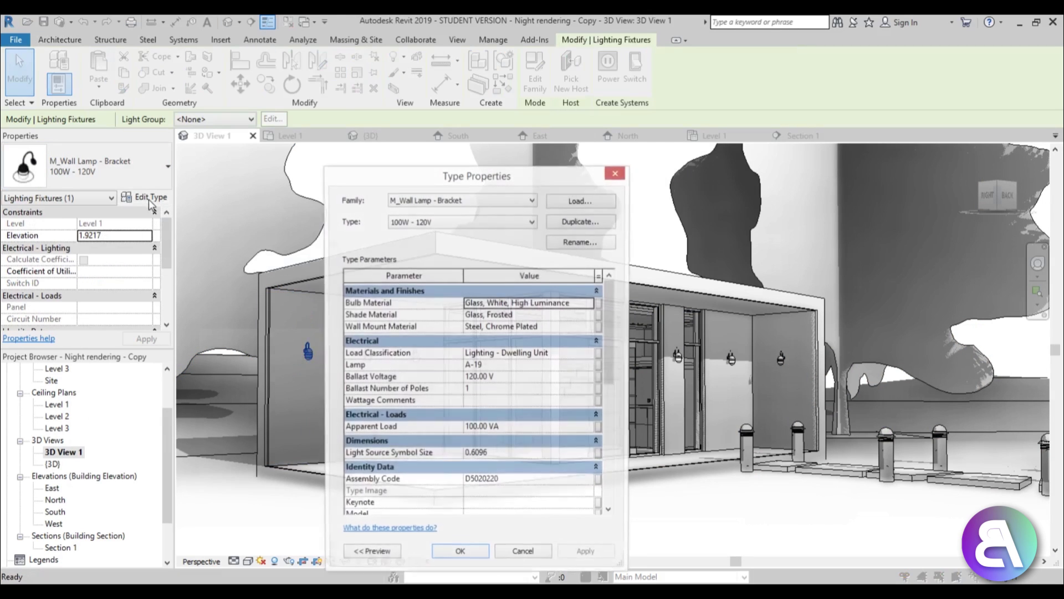
drag(542, 174, 433, 67)
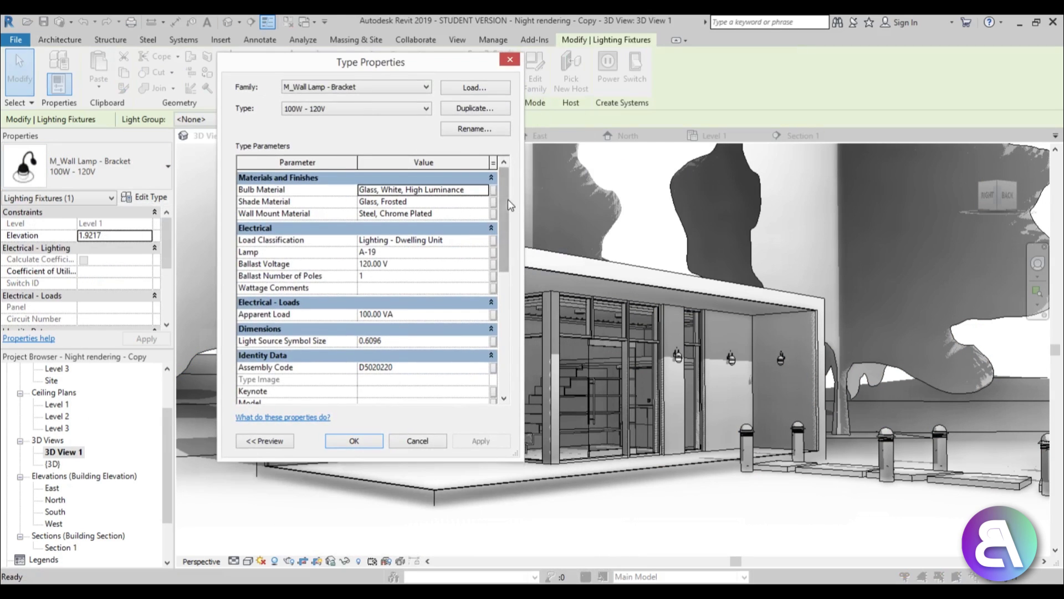
drag(508, 199, 504, 352)
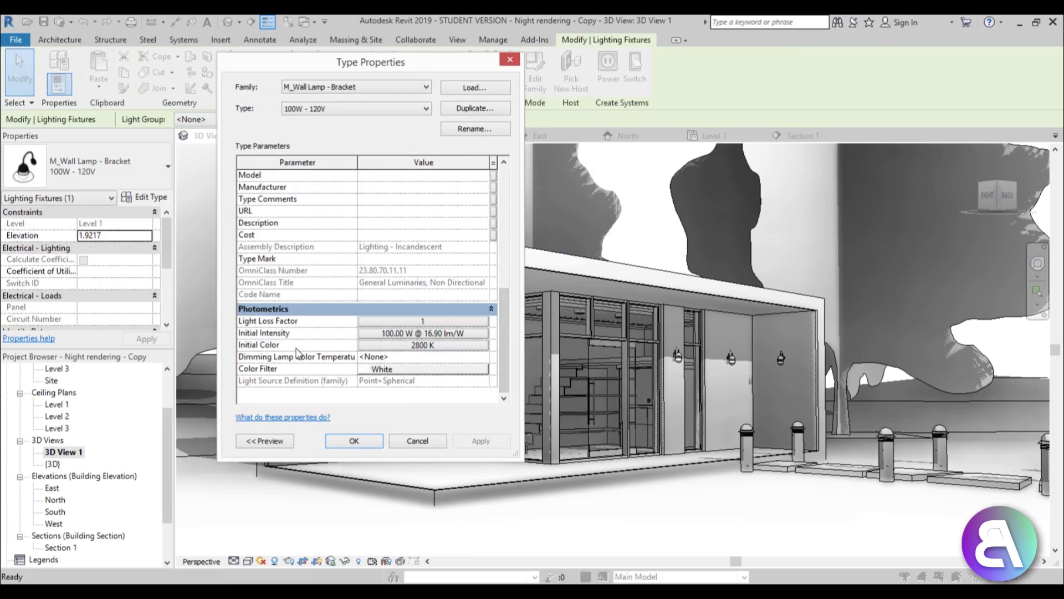
click(416, 346)
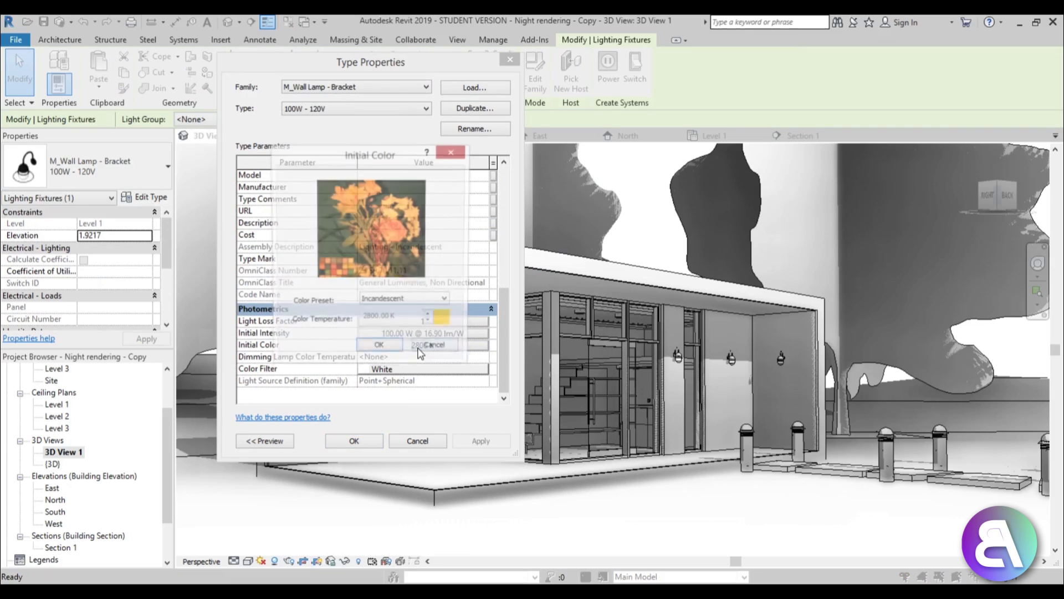
click(404, 302)
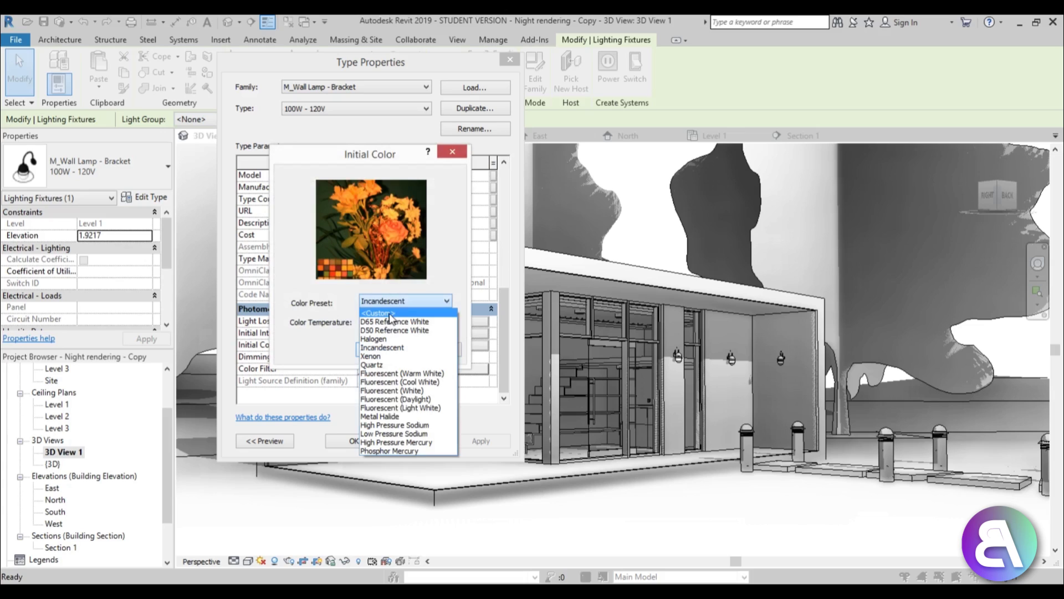
click(391, 314)
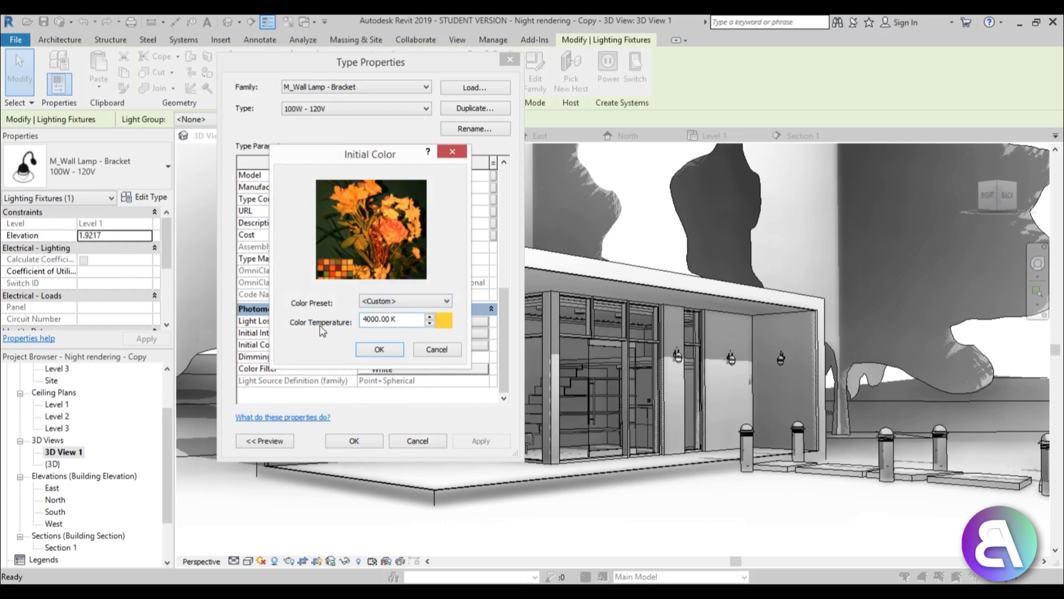
click(379, 350)
Recheck the wall lamp type's initial color, confirm the type properties and deselect the lamp
click(421, 345)
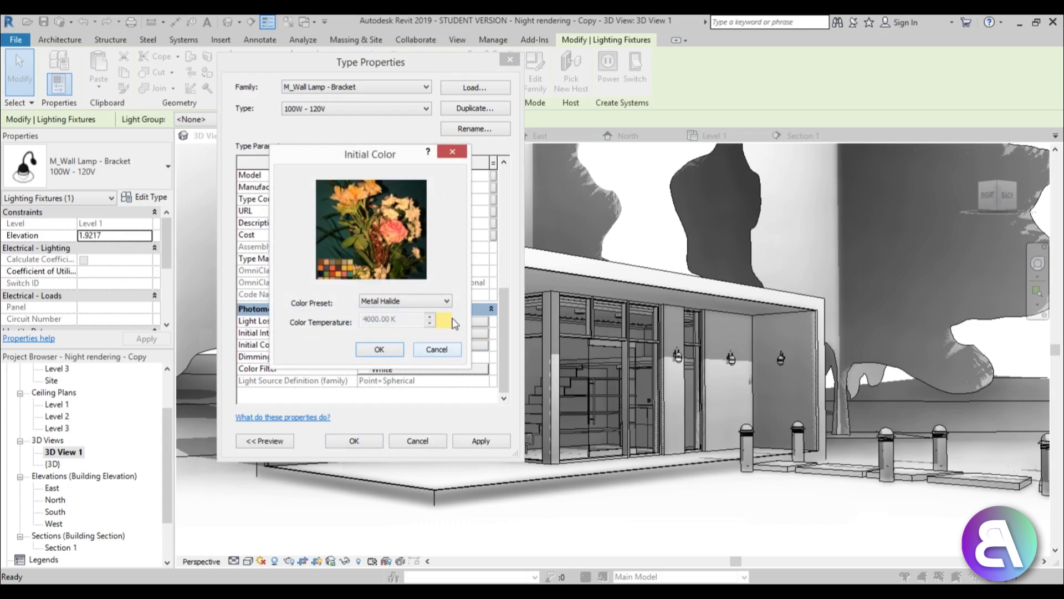
click(393, 348)
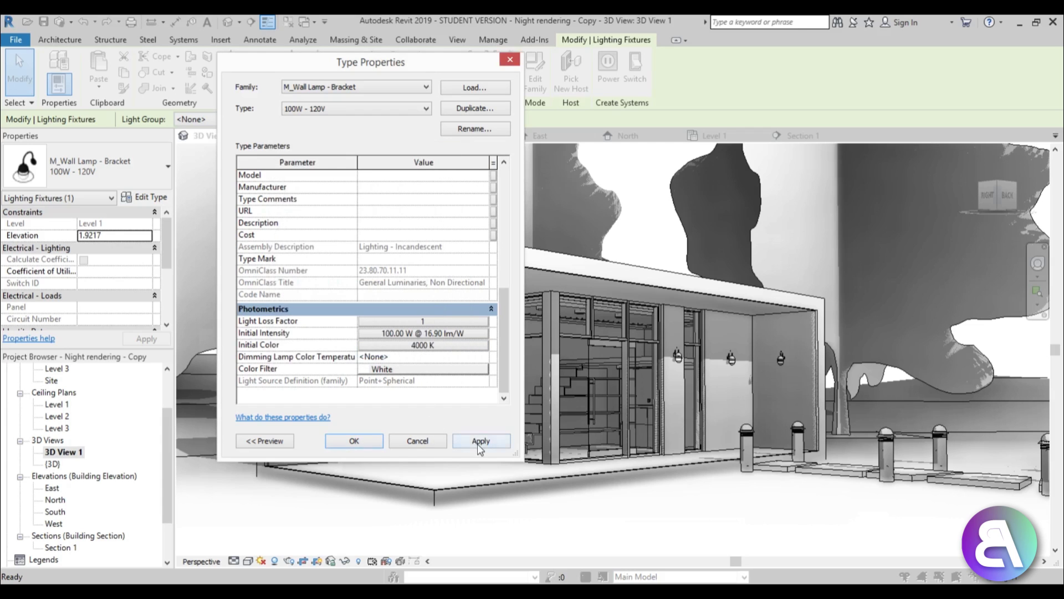
click(352, 441)
click(638, 506)
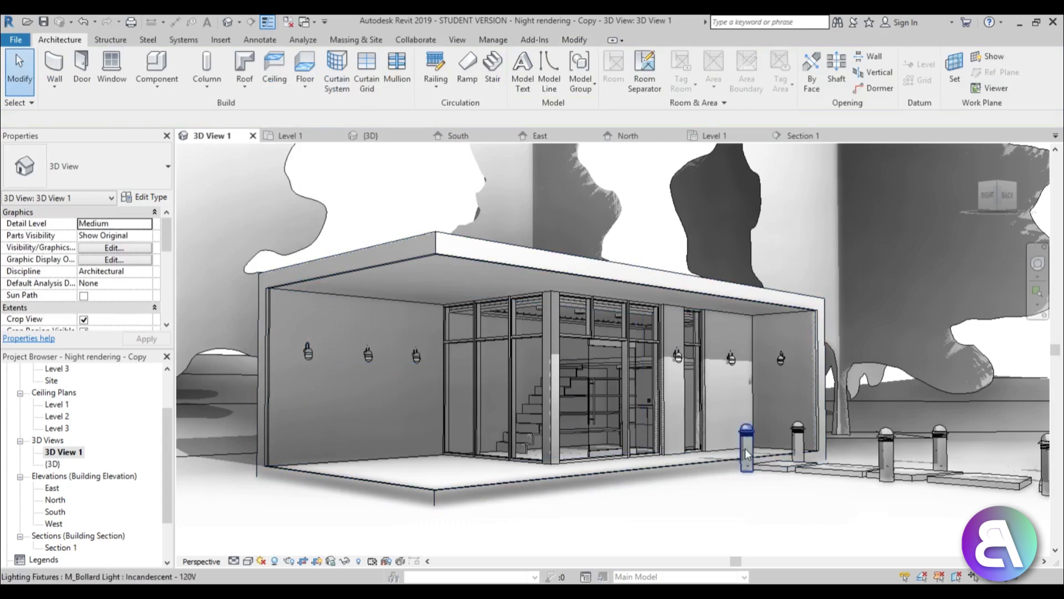
Set the initial intensity of the M_Bollard Light type to a wattage of 200 W
click(747, 434)
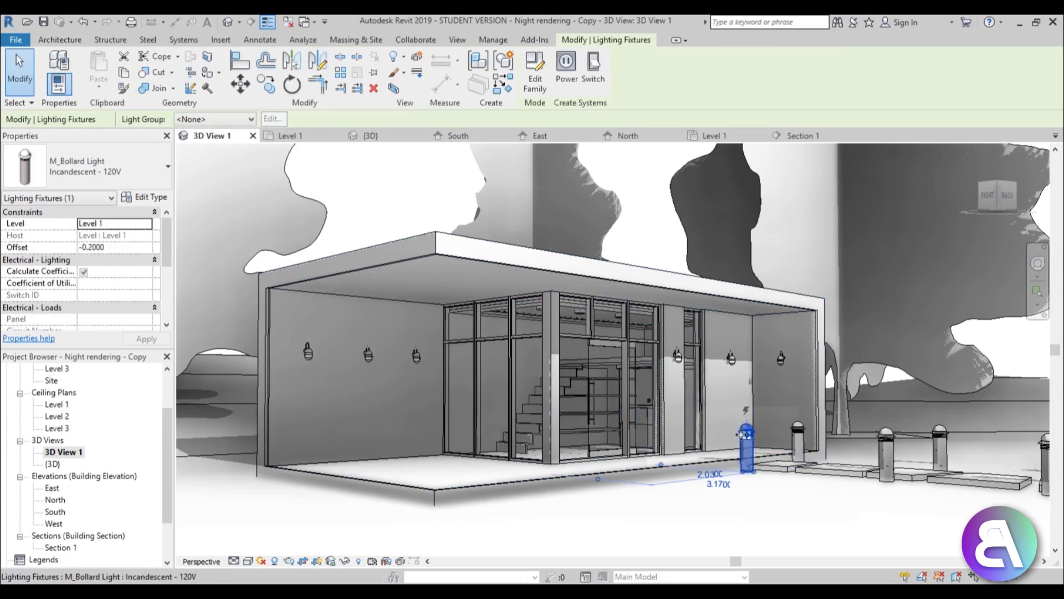
click(145, 198)
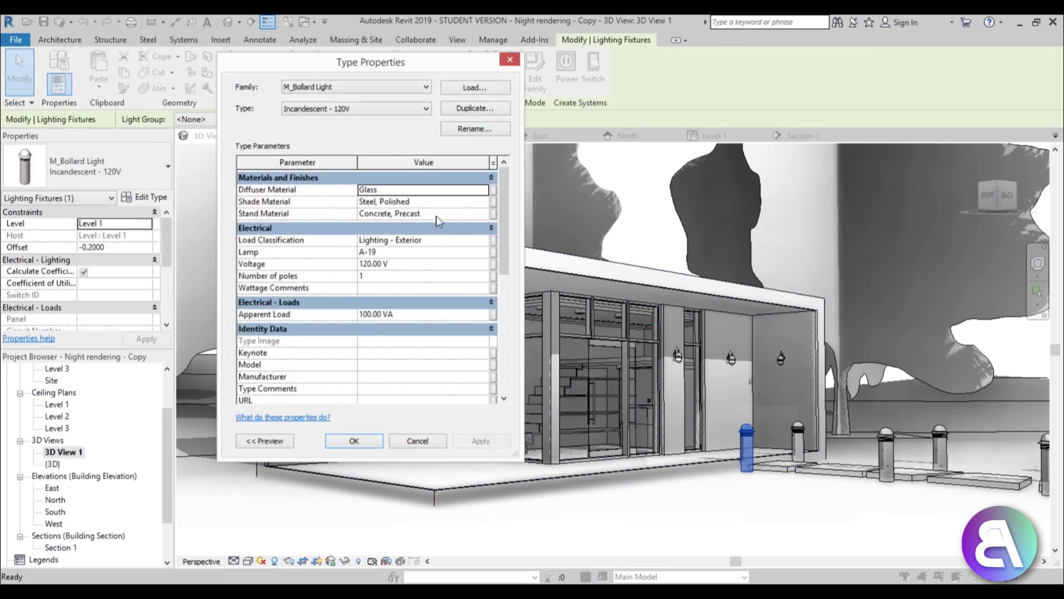
drag(508, 256, 506, 375)
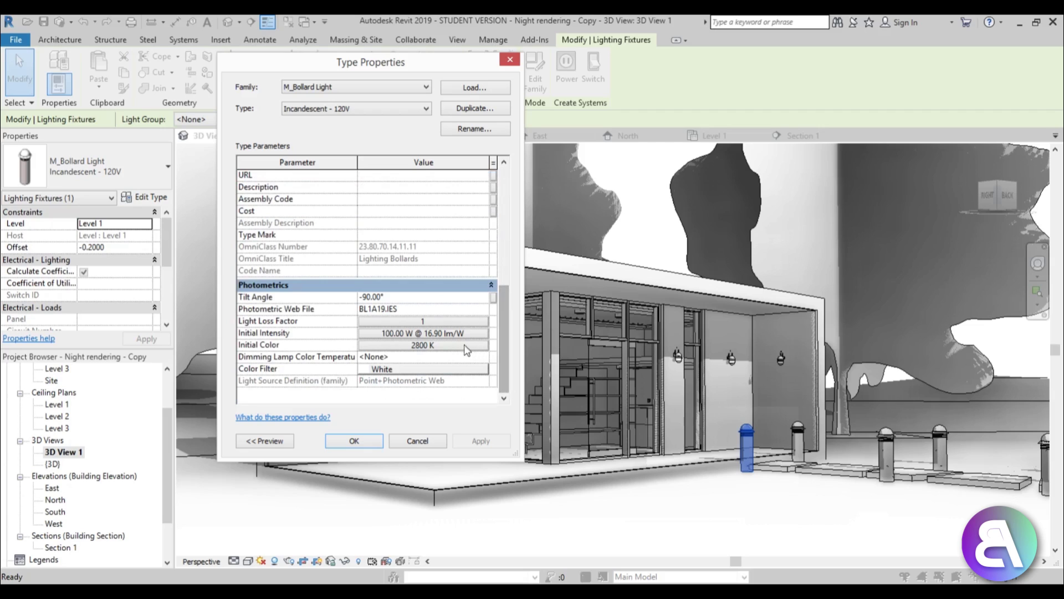
click(417, 333)
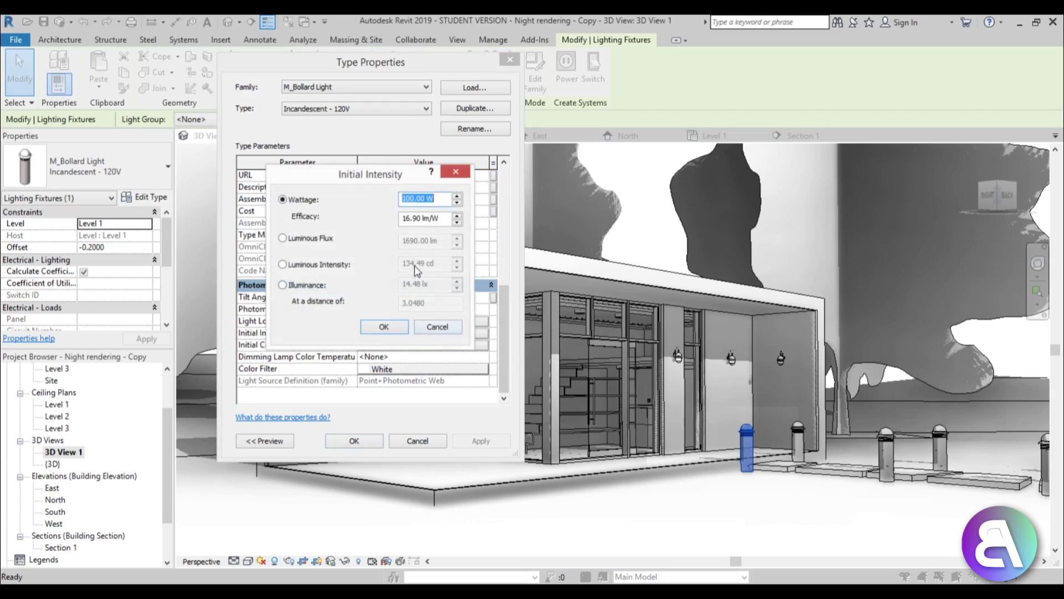
click(408, 200)
click(382, 327)
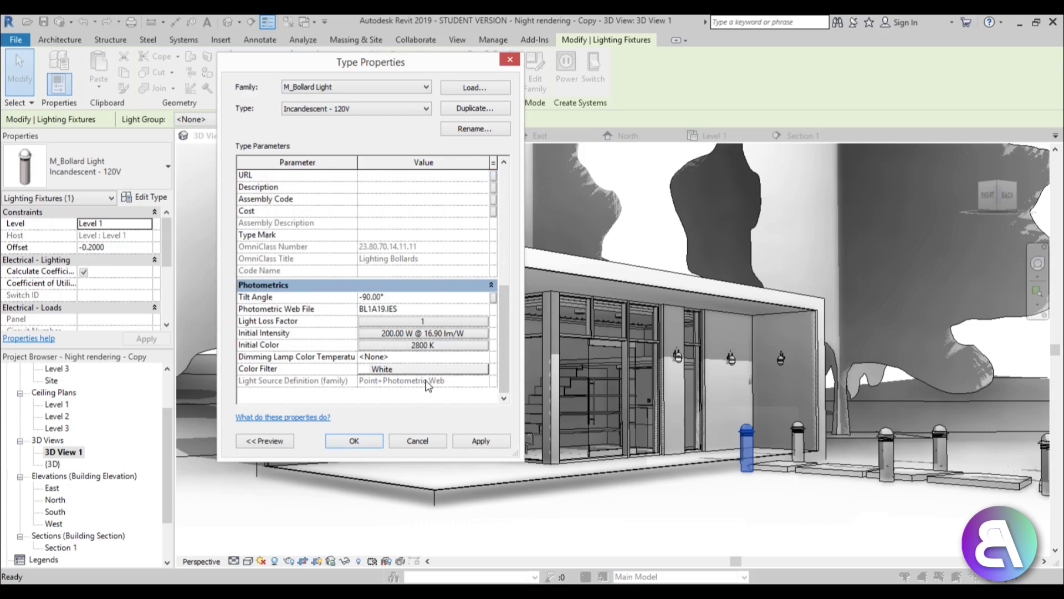
Set the bollard light type's initial color to a custom 4000 K and apply the type changes
click(423, 346)
click(389, 302)
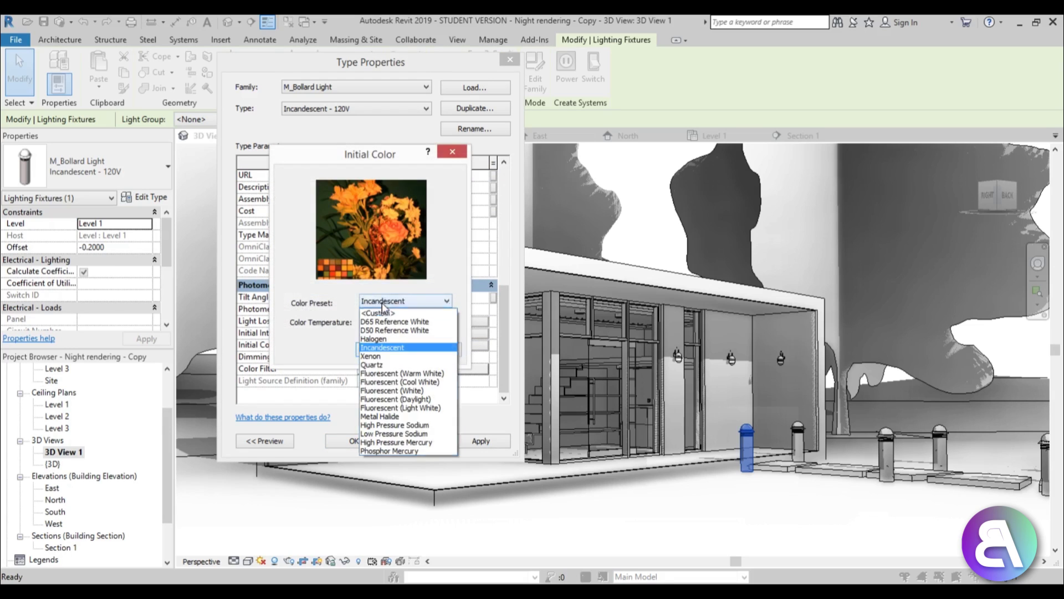
click(380, 313)
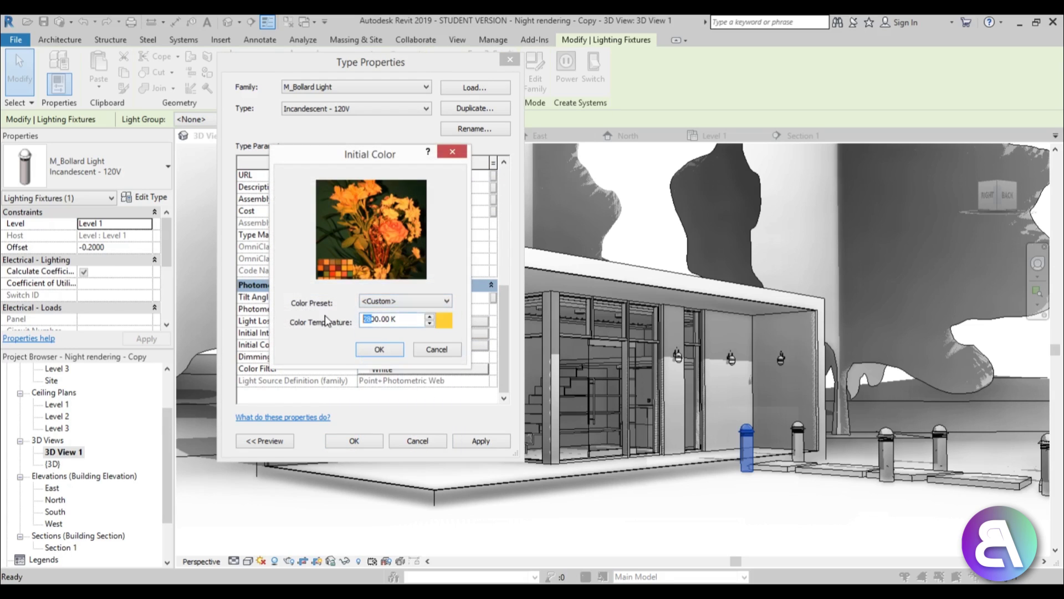
key(Return)
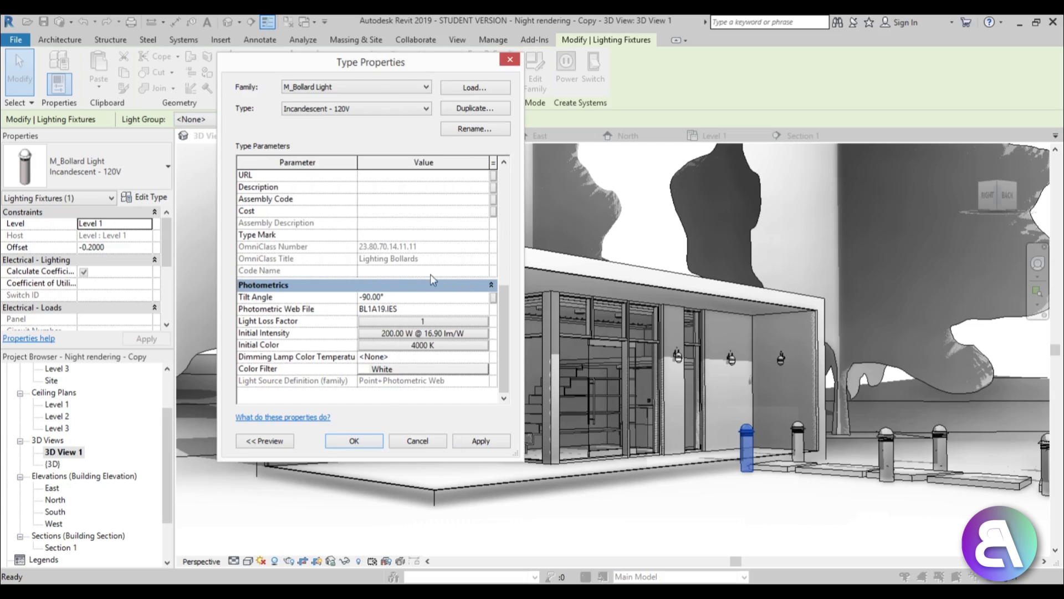
click(480, 441)
click(354, 440)
click(697, 495)
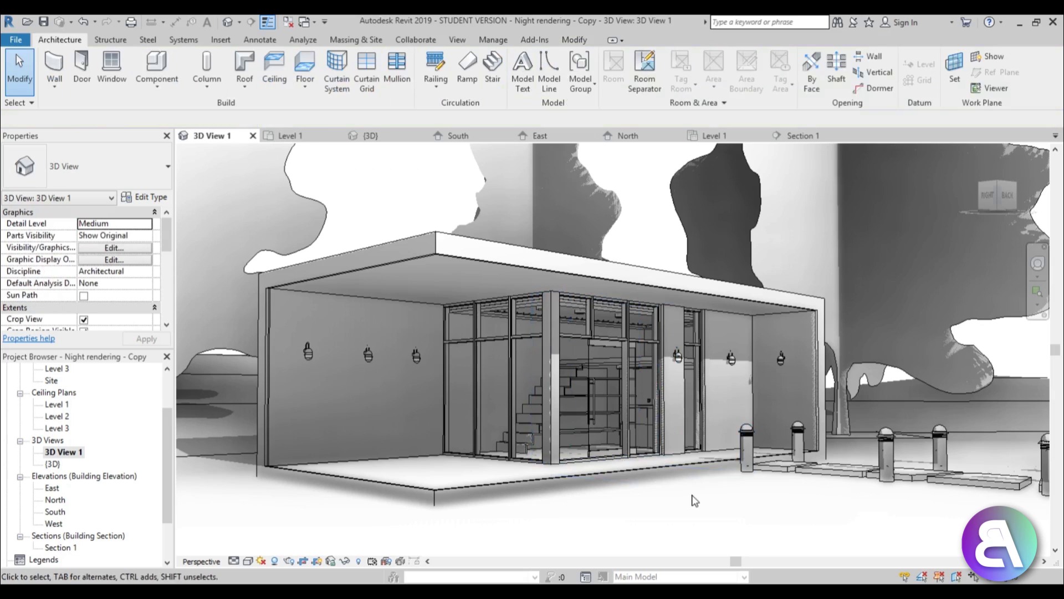
Frame the whole perspective and render it again in Draft quality with the Exterior: Artificial only scheme
scroll(660, 488, down, 1)
middle_drag(660, 488, 602, 435)
scroll(337, 327, up, 1)
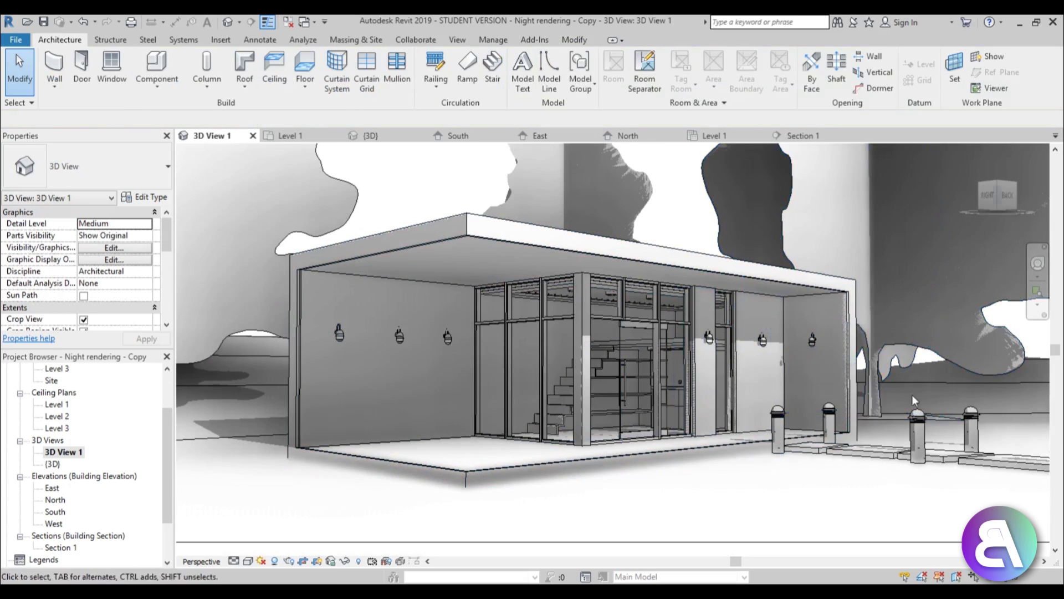
scroll(696, 497, down, 1)
middle_drag(684, 477, 571, 422)
middle_drag(593, 491, 610, 539)
scroll(610, 537, down, 1)
scroll(516, 432, down, 1)
middle_drag(462, 424, 503, 417)
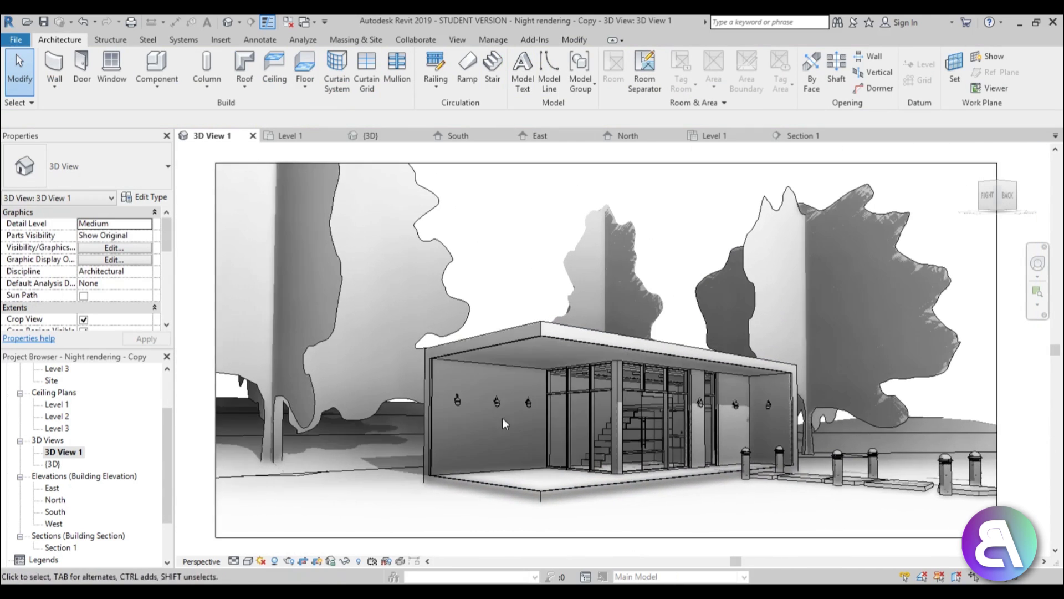
key(r)
key(r)
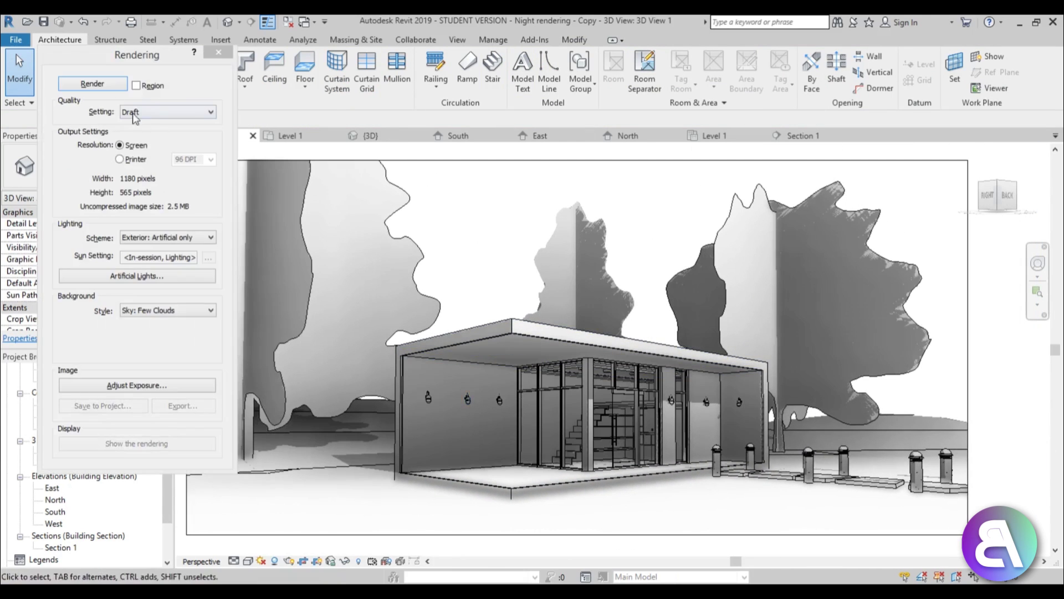
click(102, 88)
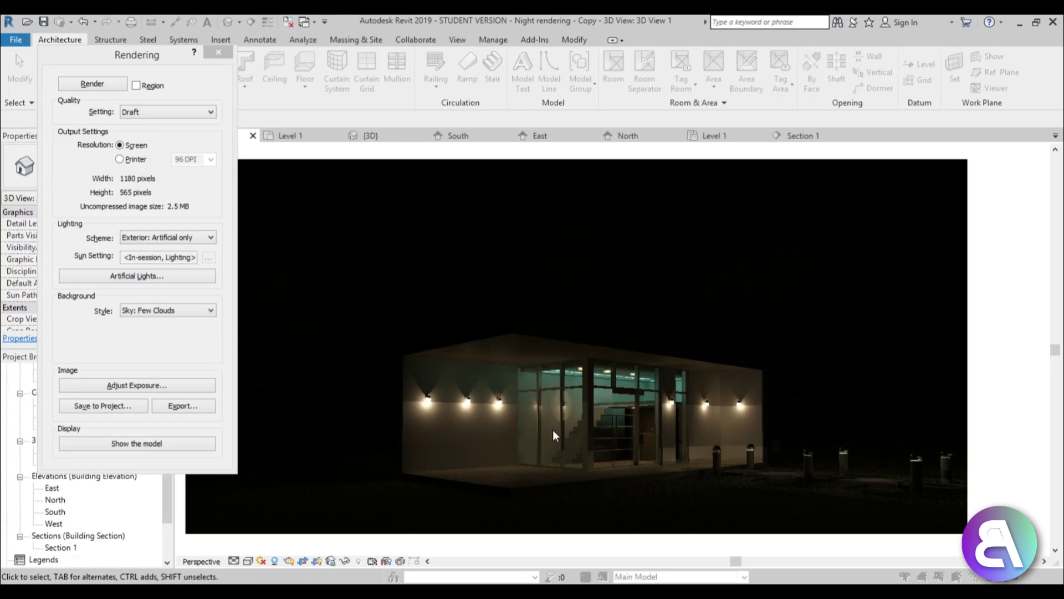
Examine the new rendering, checking the light color on the facade, the bollards' brightness and the interior lighting
scroll(541, 361, up, 3)
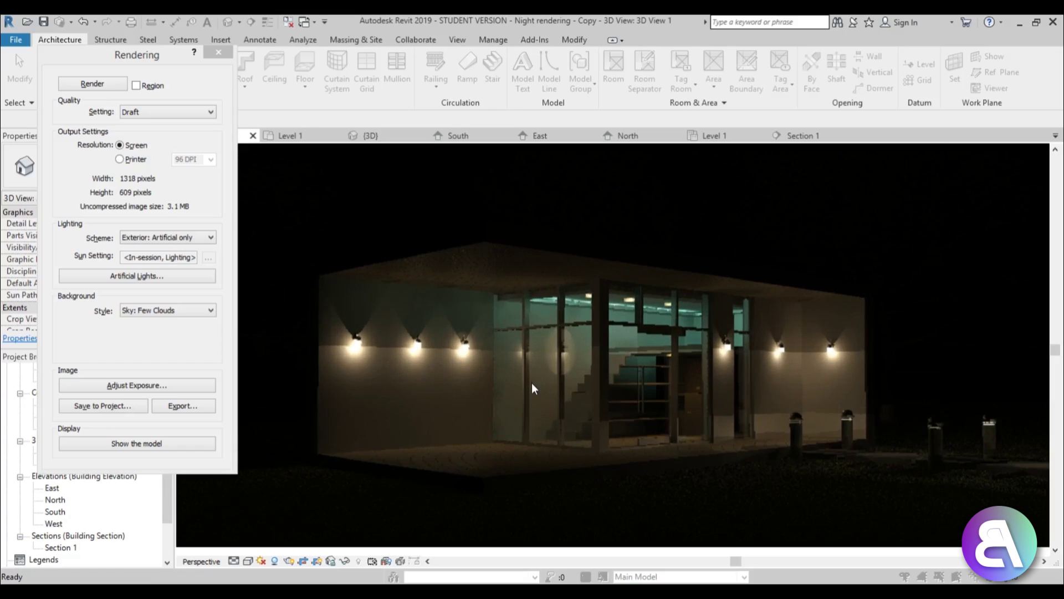
drag(579, 405, 530, 399)
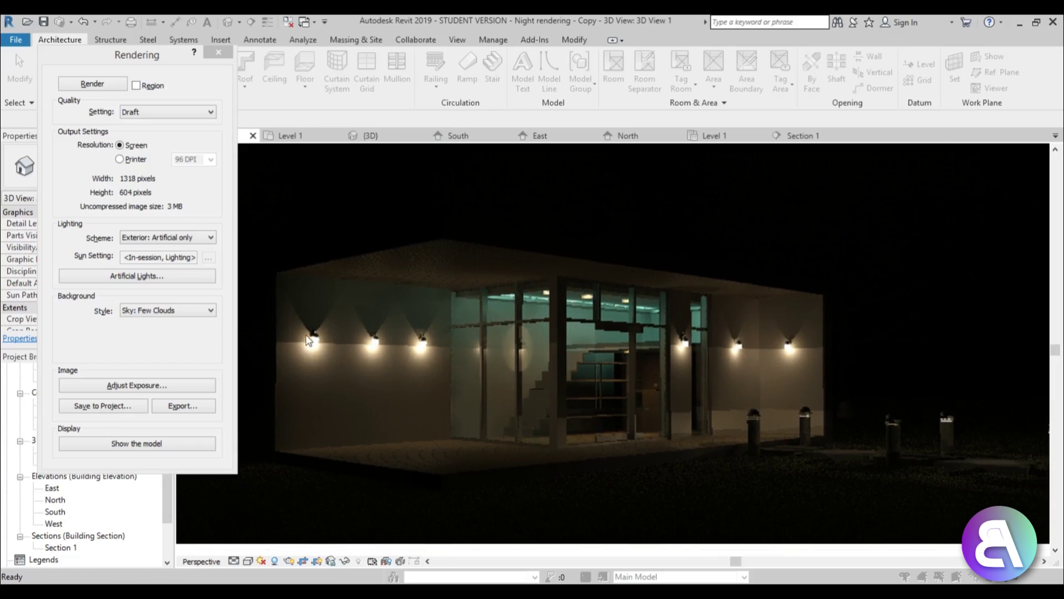
middle_drag(319, 354, 330, 367)
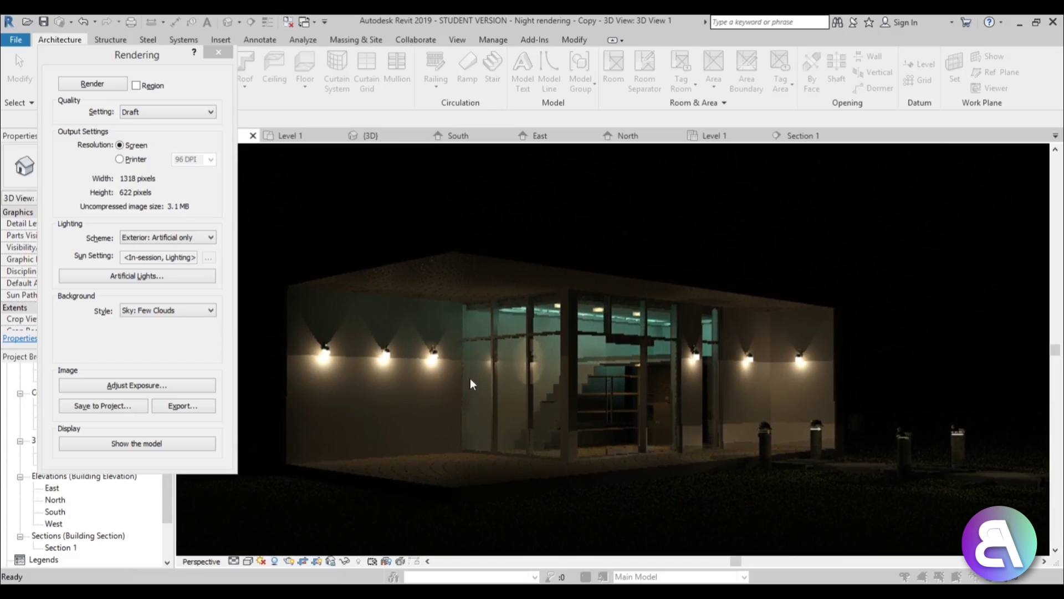
scroll(567, 304, up, 3)
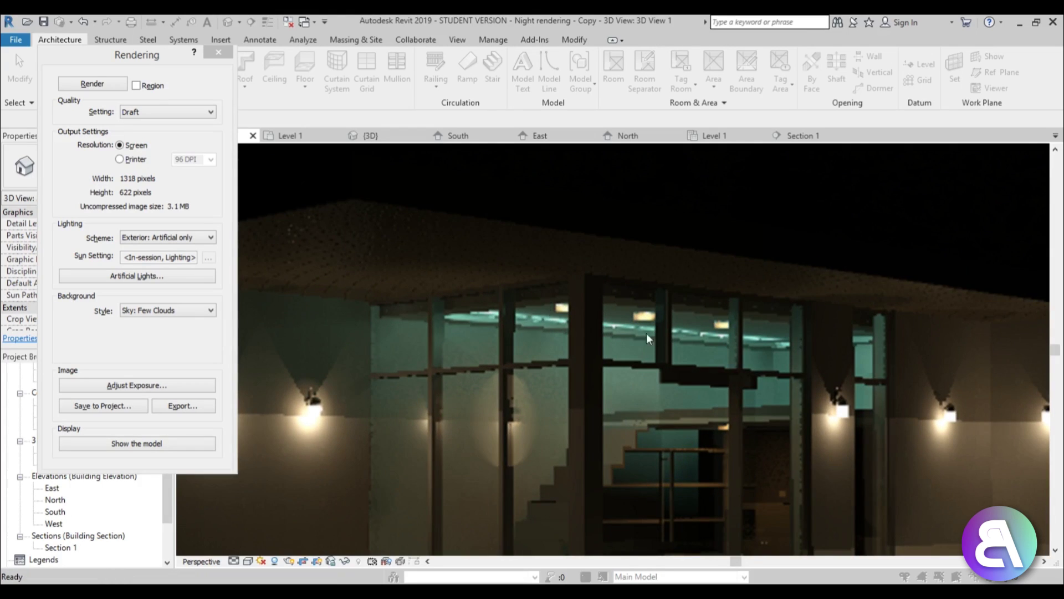
scroll(647, 334, down, 4)
middle_drag(661, 336, 620, 419)
scroll(650, 359, down, 2)
scroll(605, 386, up, 1)
scroll(620, 419, down, 1)
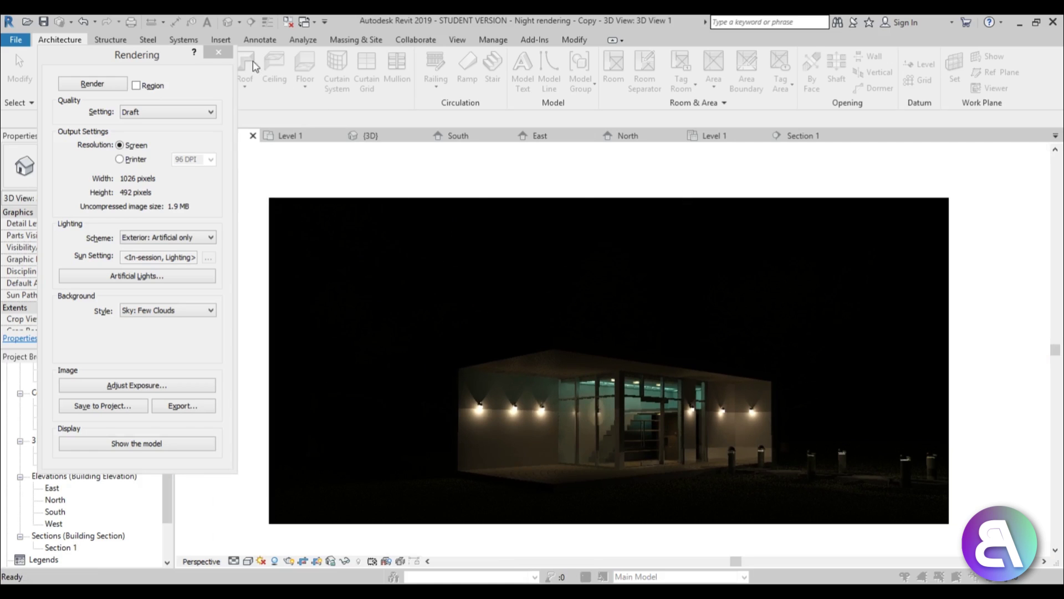
Close the rendering settings and open the Level 1 floor plan, framing the house with its surrounding trees
click(219, 52)
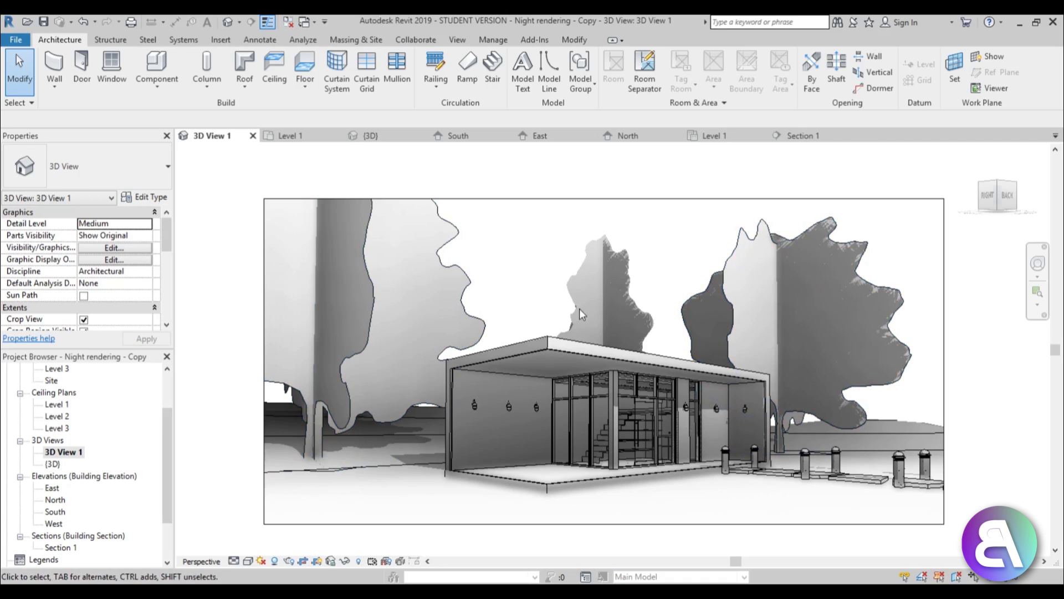
middle_drag(549, 292, 549, 300)
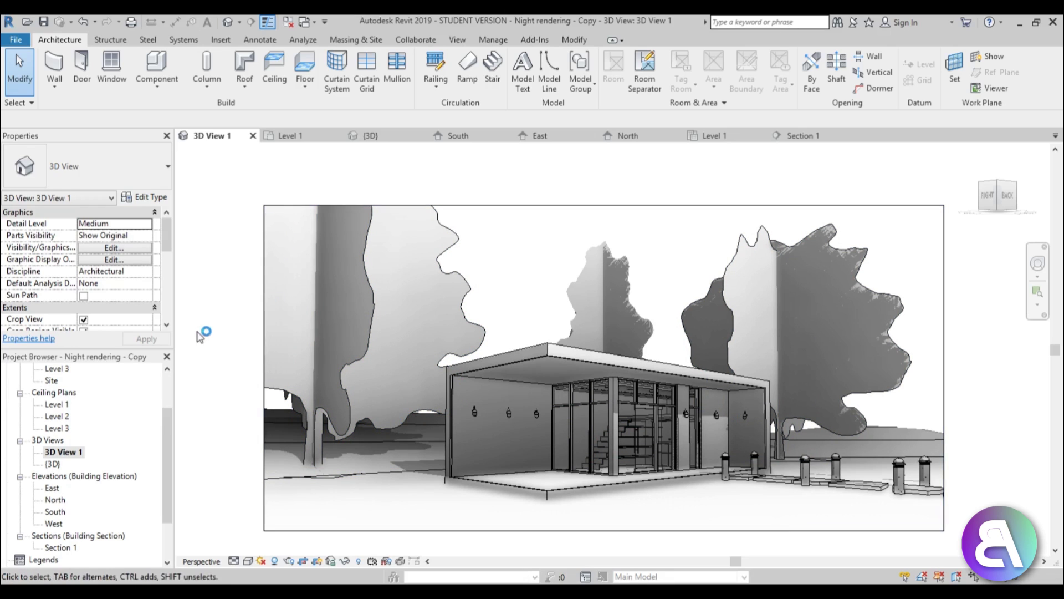
scroll(111, 410, up, 2)
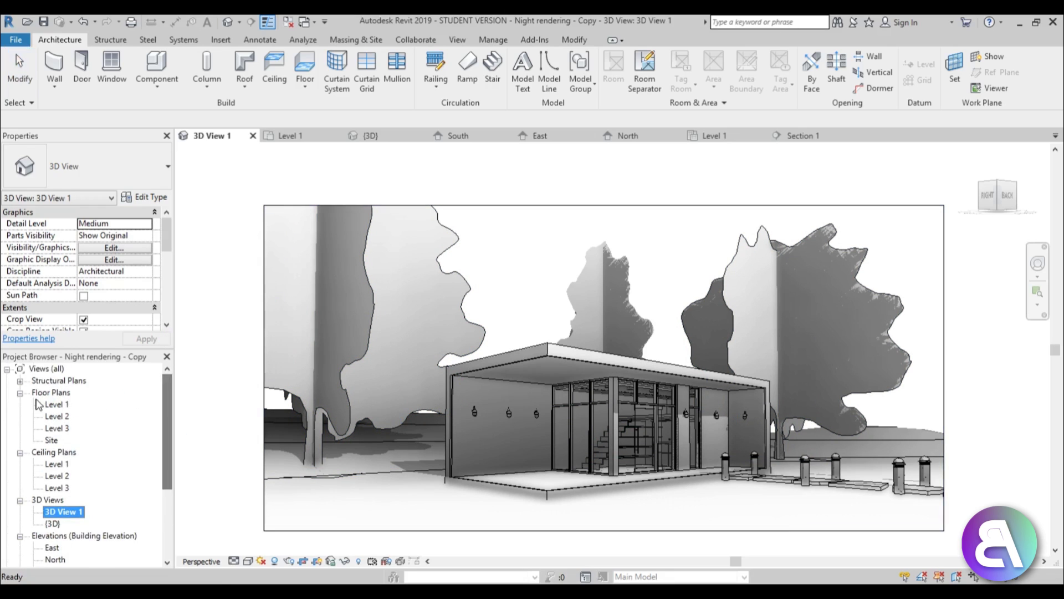
double_click(56, 404)
scroll(474, 247, down, 4)
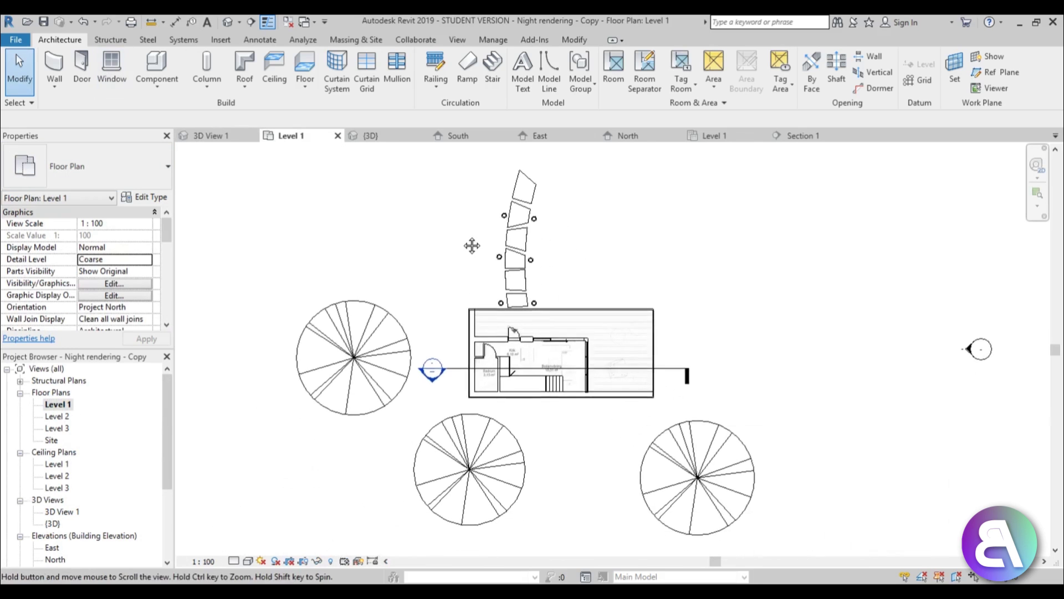
Load the M_Street Light - Standard family from the External lighting folder for component placement
click(160, 62)
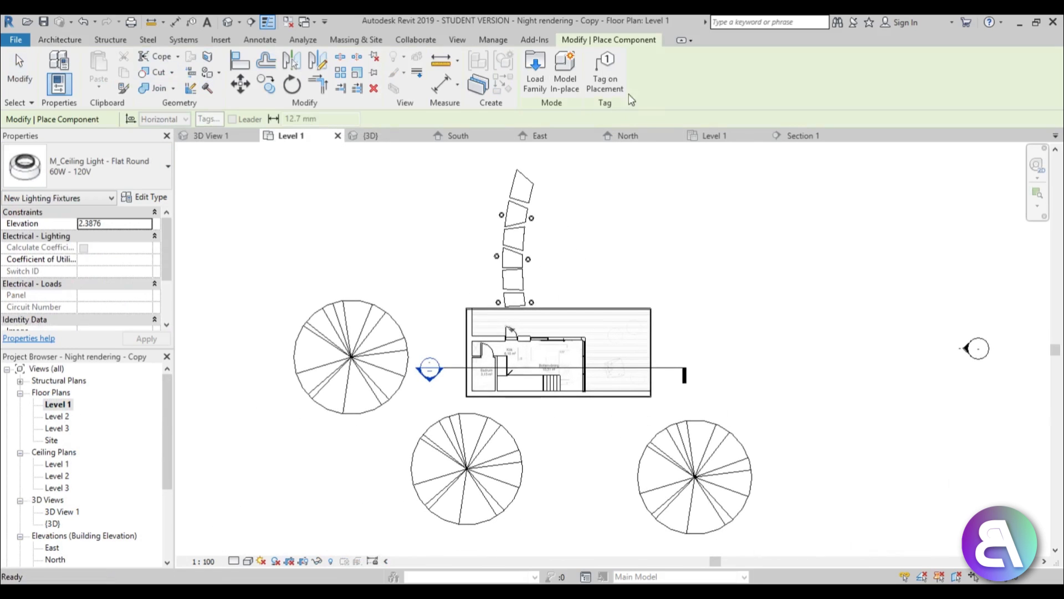
click(545, 91)
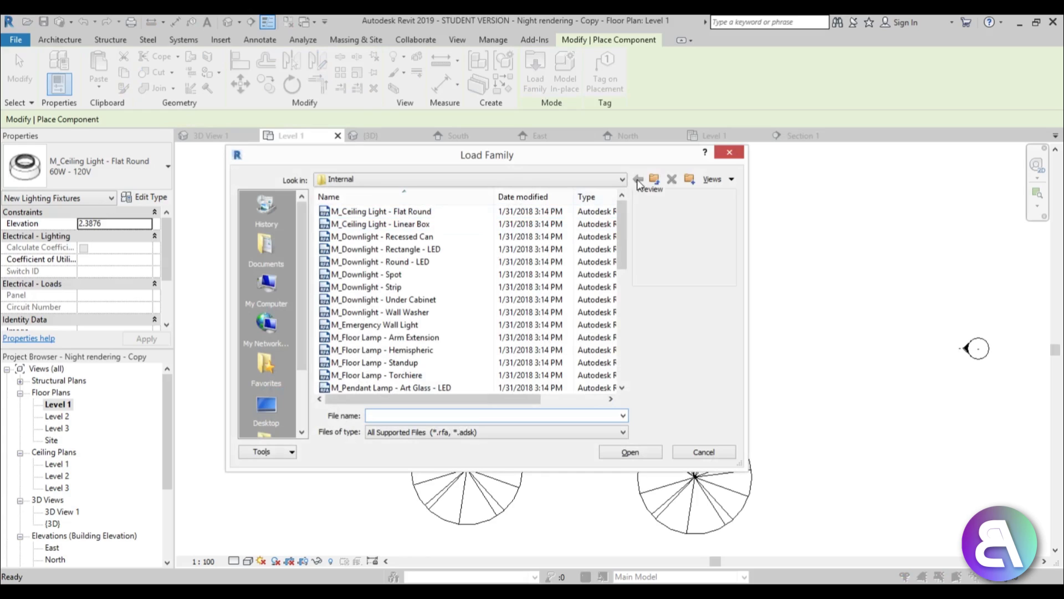
click(657, 180)
double_click(404, 213)
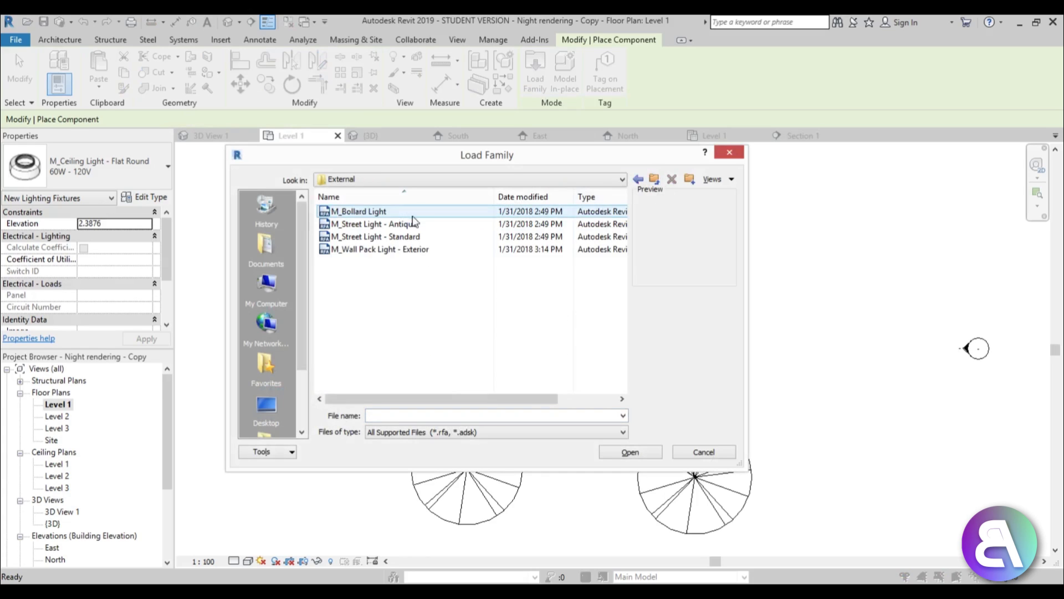
click(383, 237)
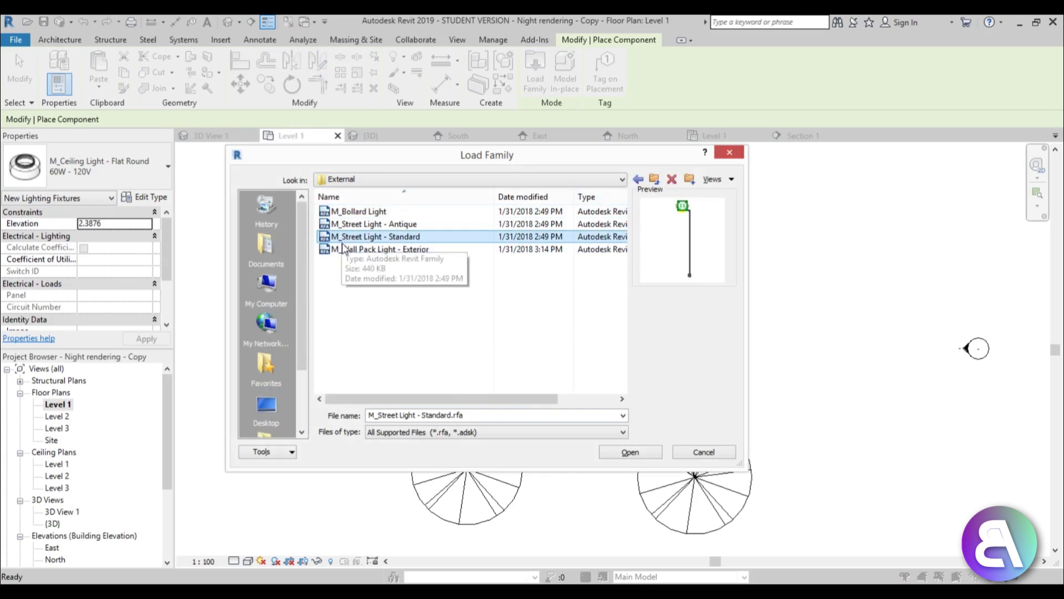
click(631, 452)
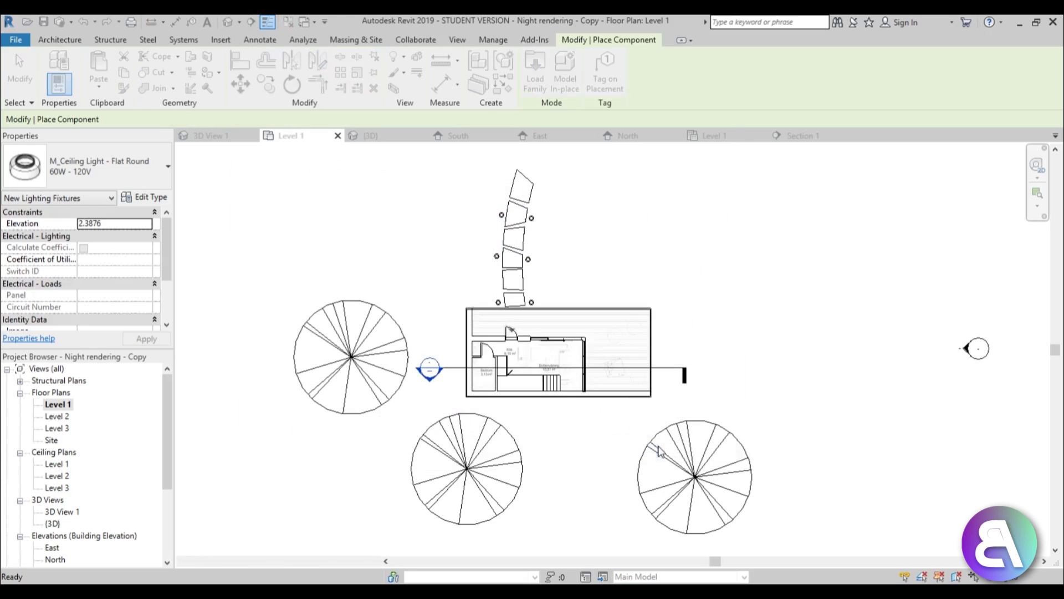
Place four 400W Halogen - 120V street lights, two within each of the two trees south of the house
scroll(721, 471, up, 3)
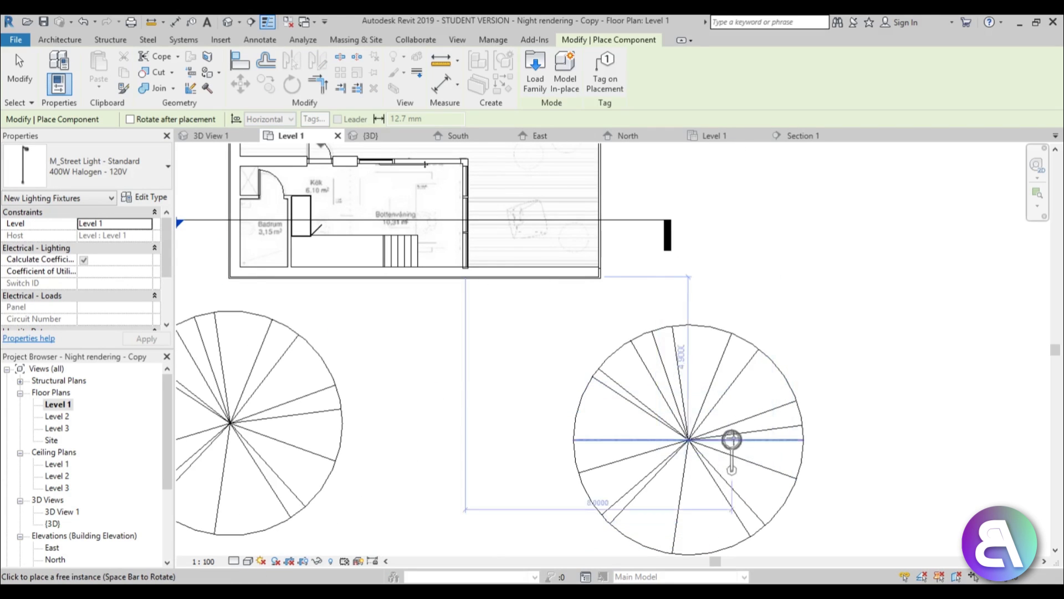
click(745, 413)
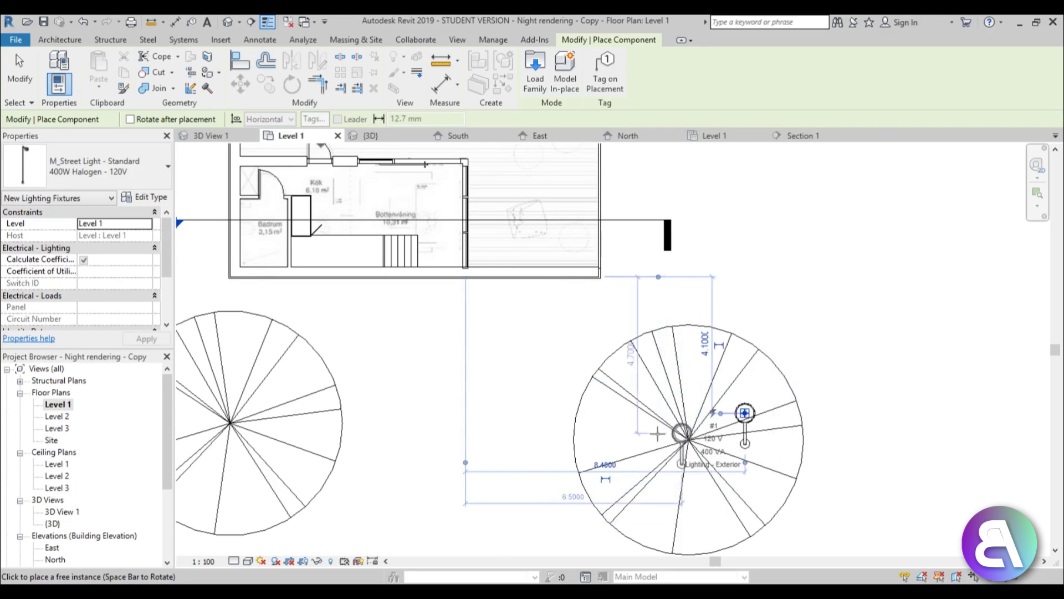
click(639, 425)
scroll(475, 463, down, 1)
click(610, 410)
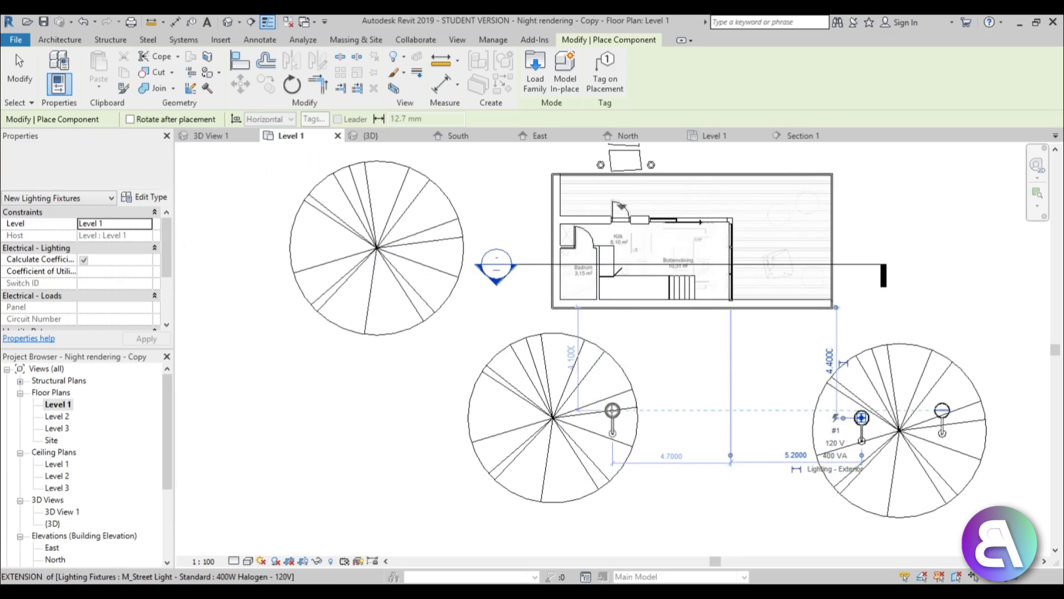
click(523, 403)
Rotate the street light toward the house and place two of them within the tree west of it, then end placement
key(space)
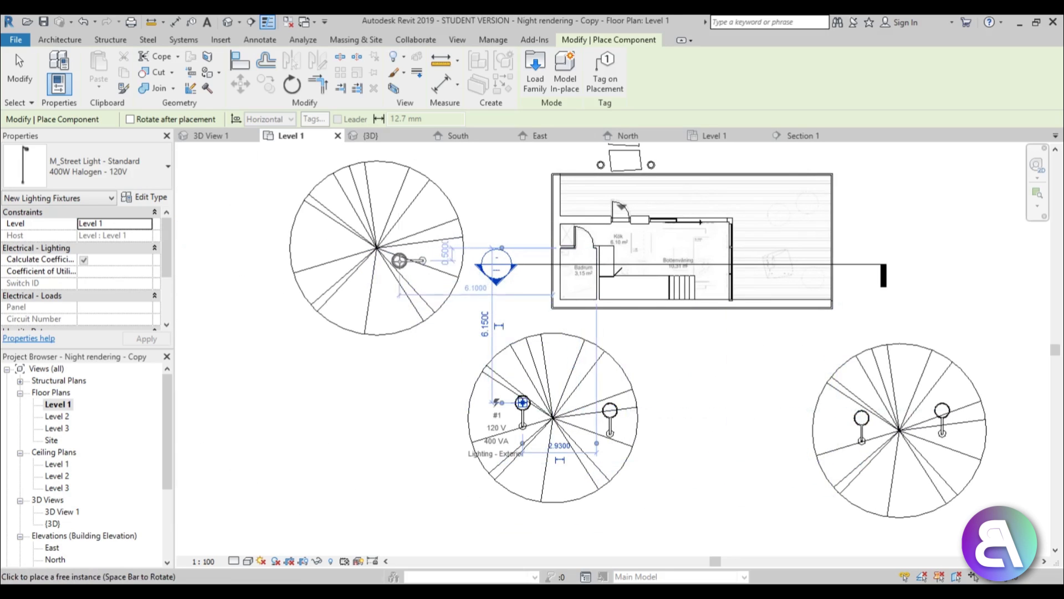
click(377, 209)
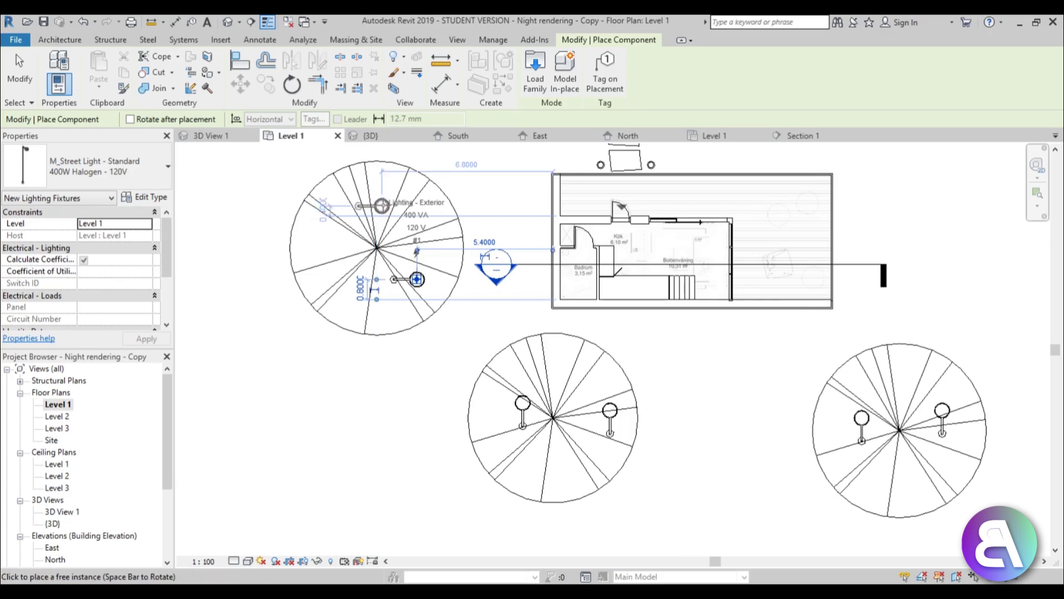
click(416, 279)
key(Escape)
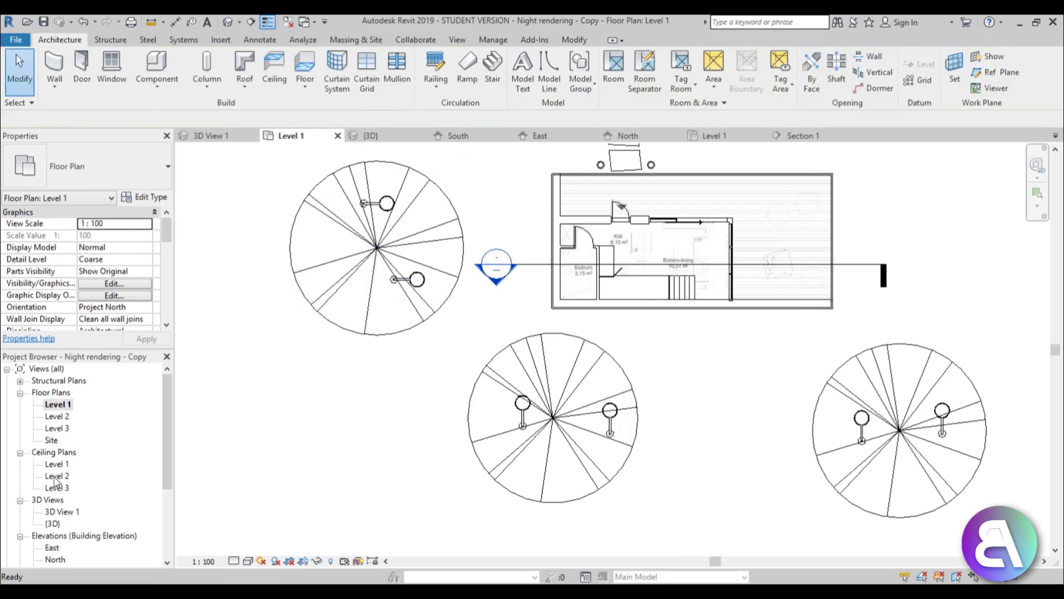
Return to 3D View 1 and check how the street lights appear among the trees behind the house
double_click(65, 512)
scroll(593, 317, up, 2)
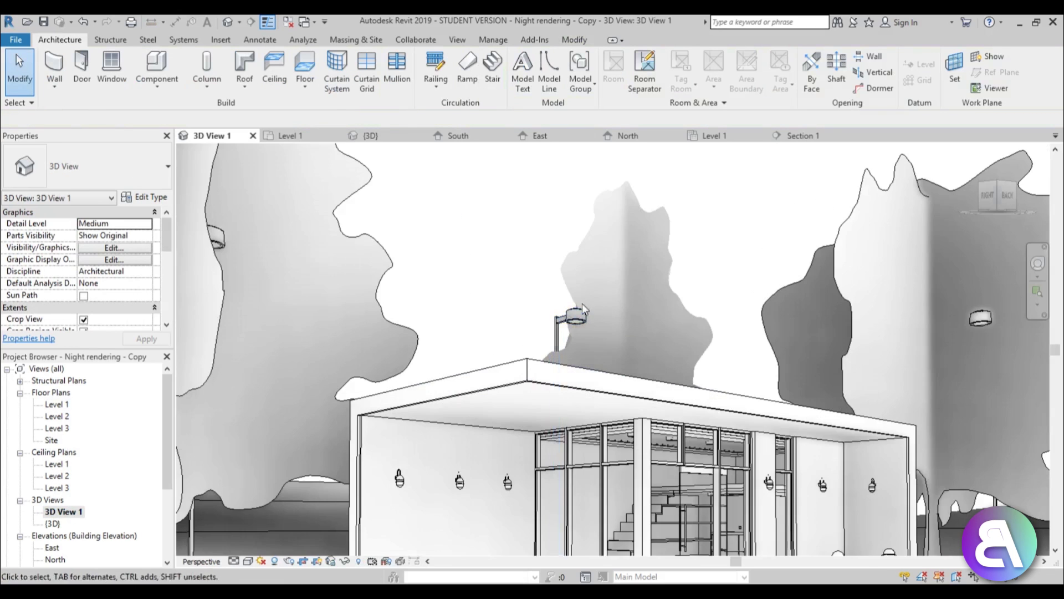
scroll(582, 304, down, 3)
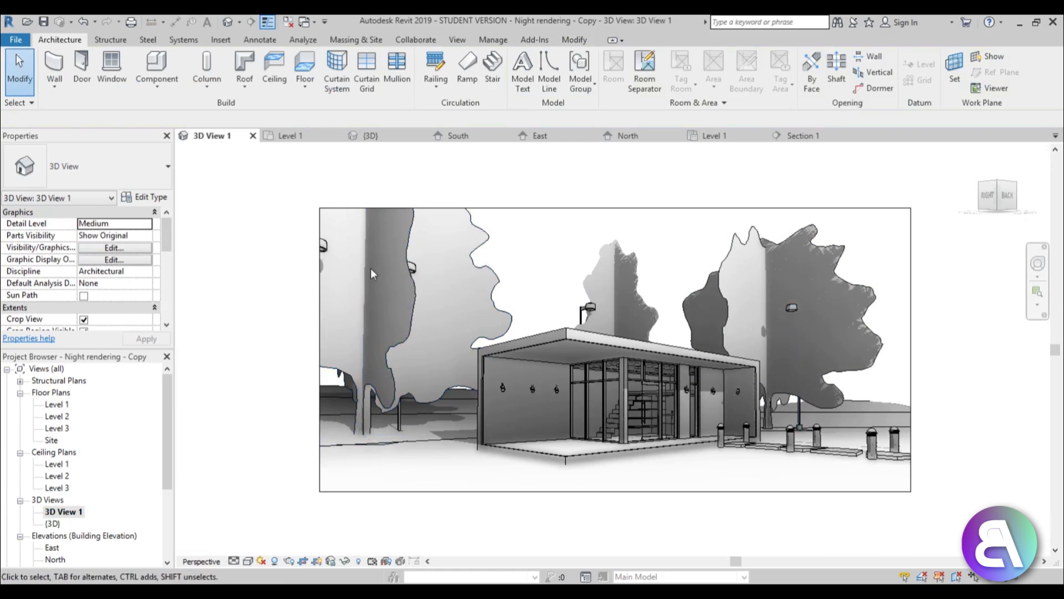
scroll(694, 368, down, 1)
scroll(694, 367, up, 1)
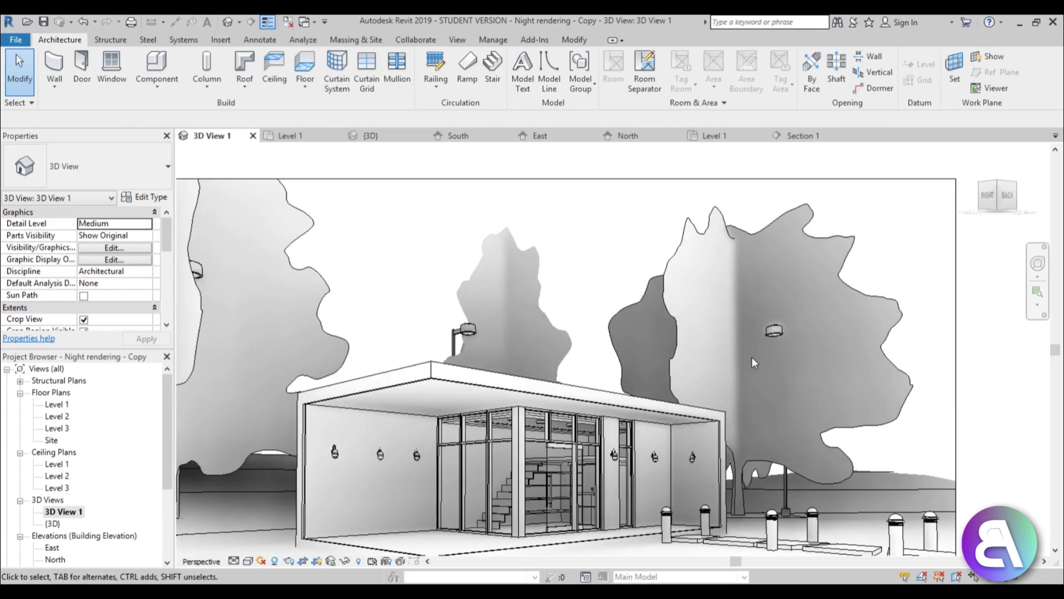
scroll(776, 311, up, 1)
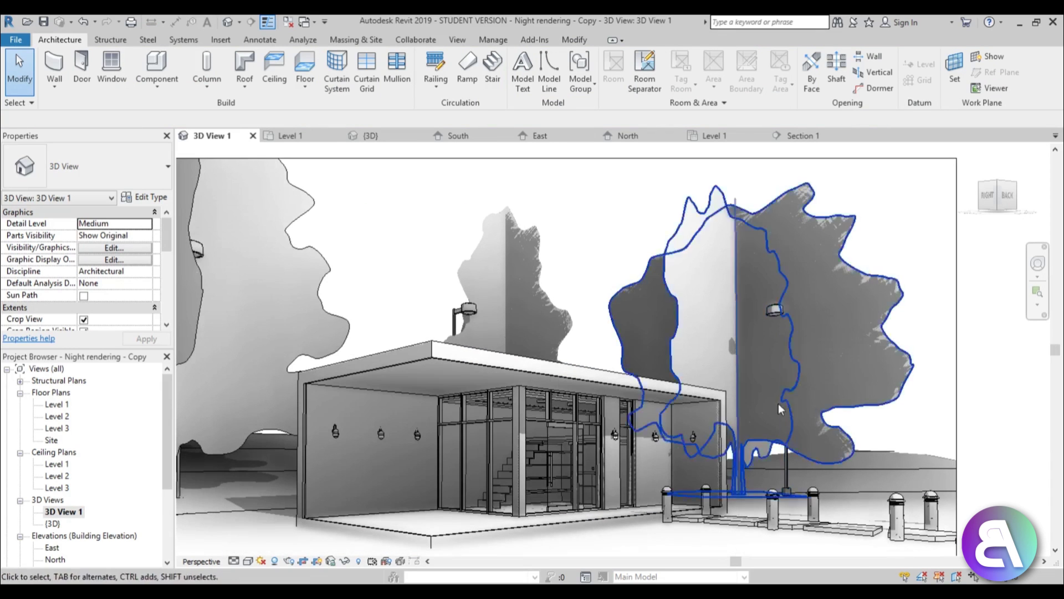
scroll(776, 397, down, 1)
middle_drag(776, 398, 624, 416)
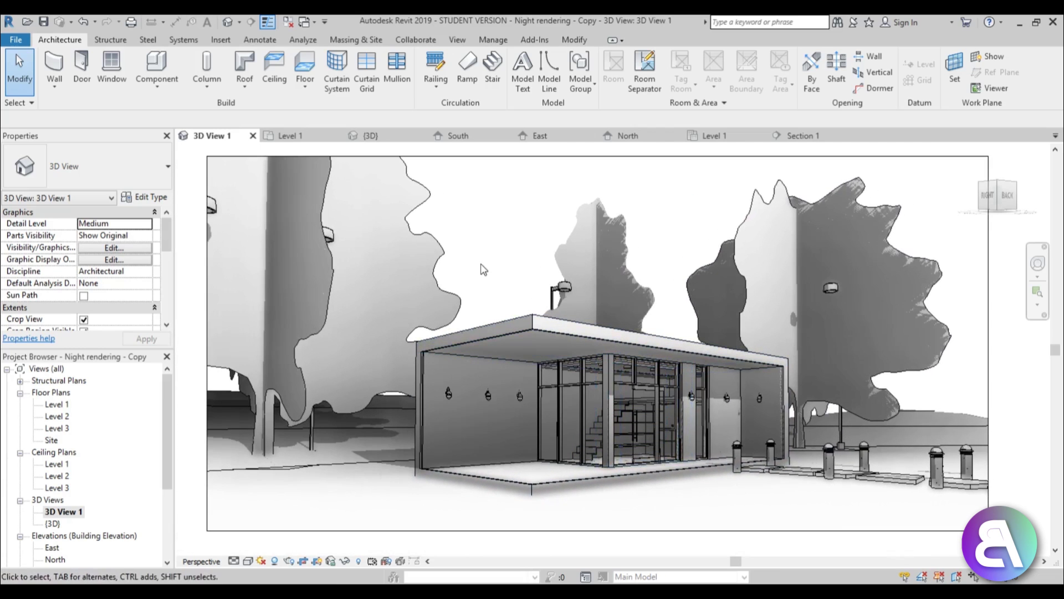
Render the perspective in Draft quality with the Exterior: Artificial only scheme to include the street lights
key(r)
key(r)
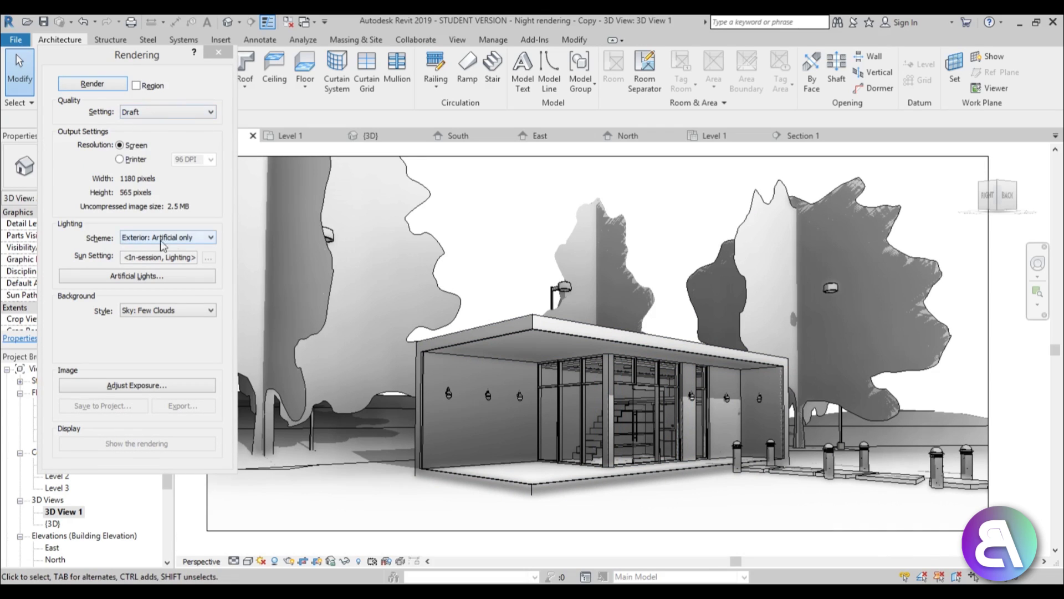
click(92, 84)
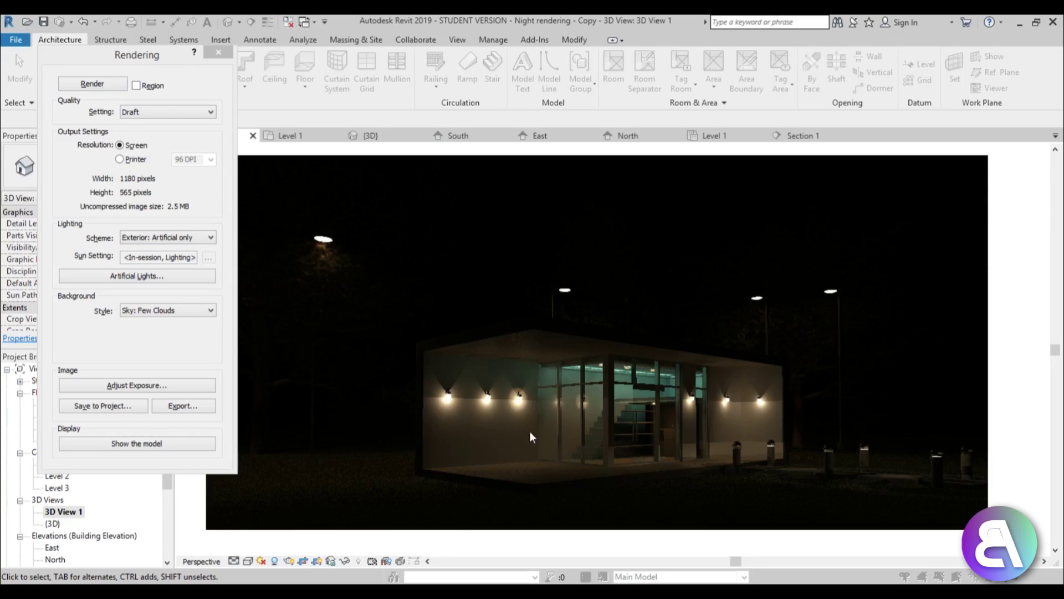
Inspect the street lights in the rendering, then brighten the image by applying an exposure value of 5.19
middle_drag(552, 371, 549, 371)
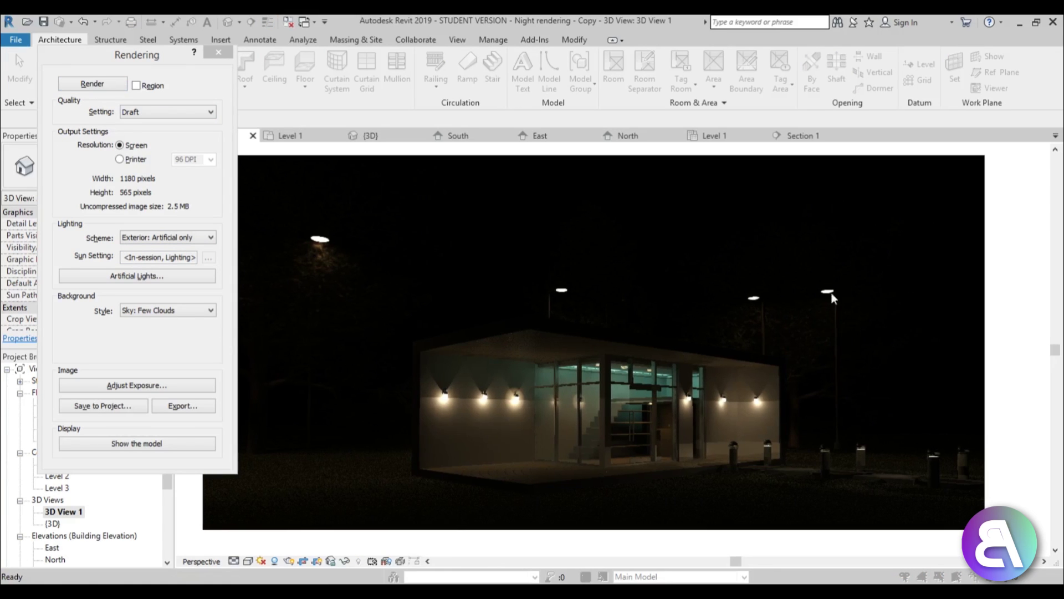
middle_drag(350, 322, 396, 328)
middle_drag(527, 319, 497, 314)
scroll(490, 305, down, 1)
scroll(477, 305, up, 1)
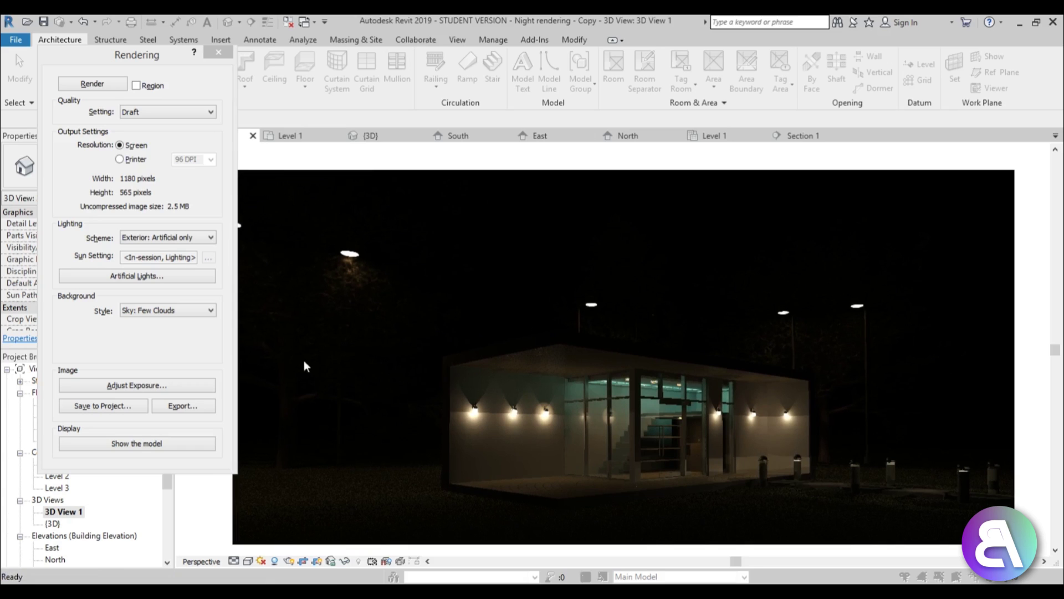
click(169, 389)
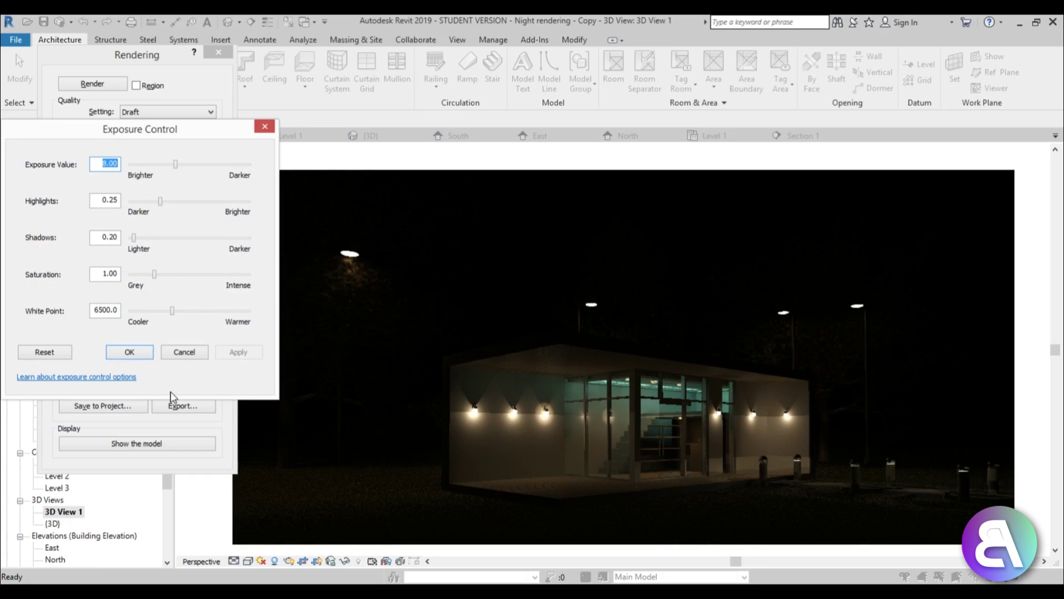
drag(173, 166, 162, 167)
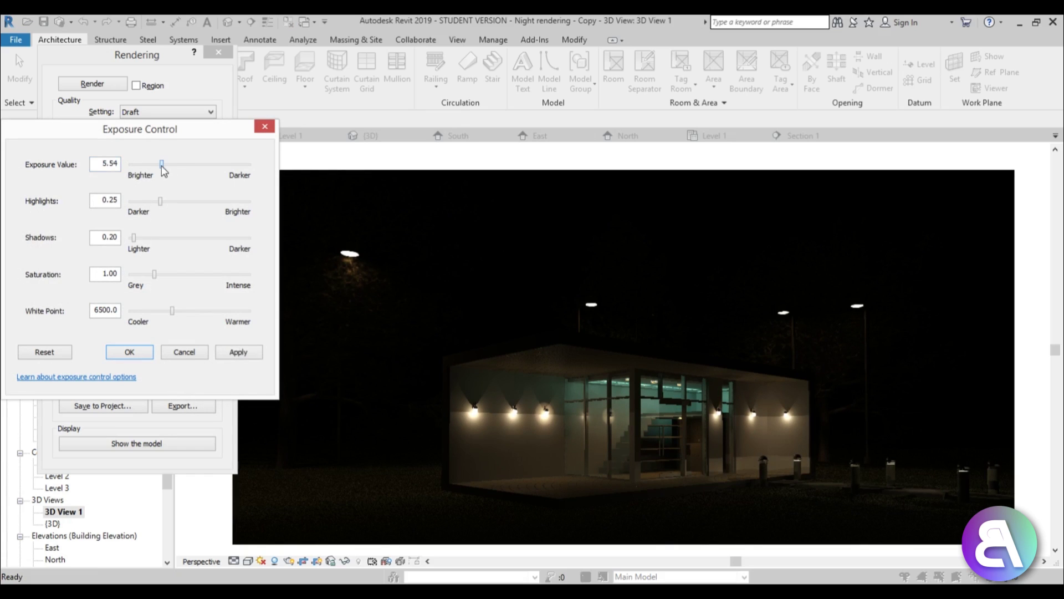
click(237, 352)
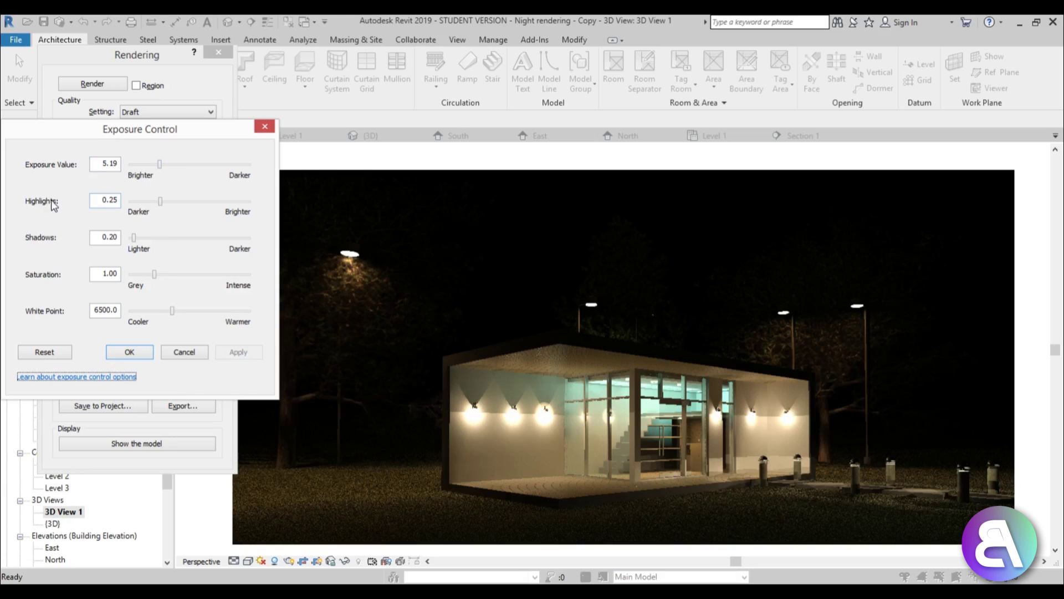
Set the rendering's highlights to 0.00 and its exposure value to 6.02, and confirm the exposure settings
drag(163, 208, 130, 210)
click(238, 352)
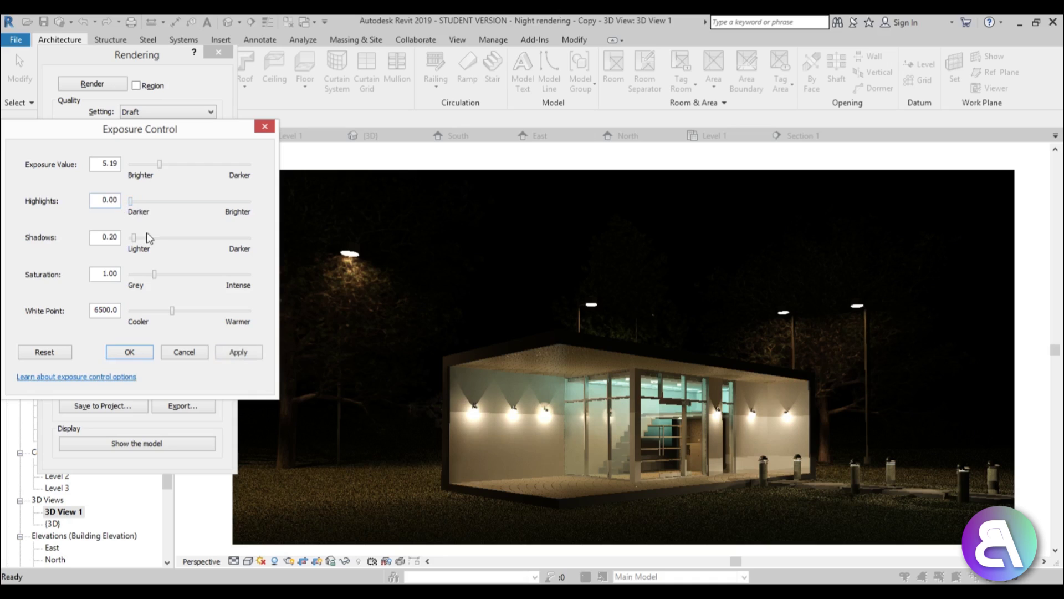
click(237, 352)
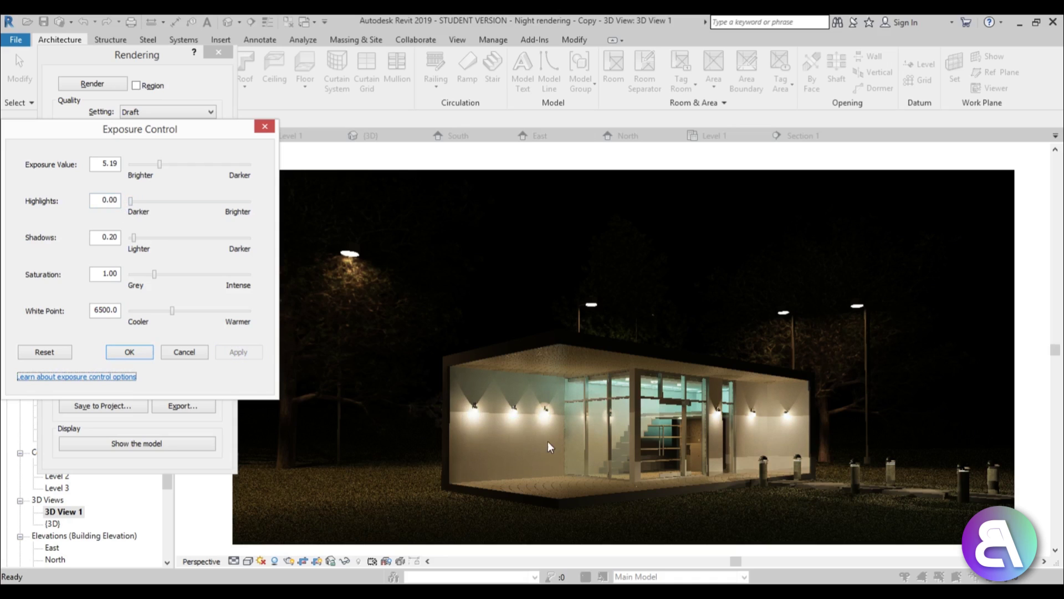
drag(155, 166, 163, 171)
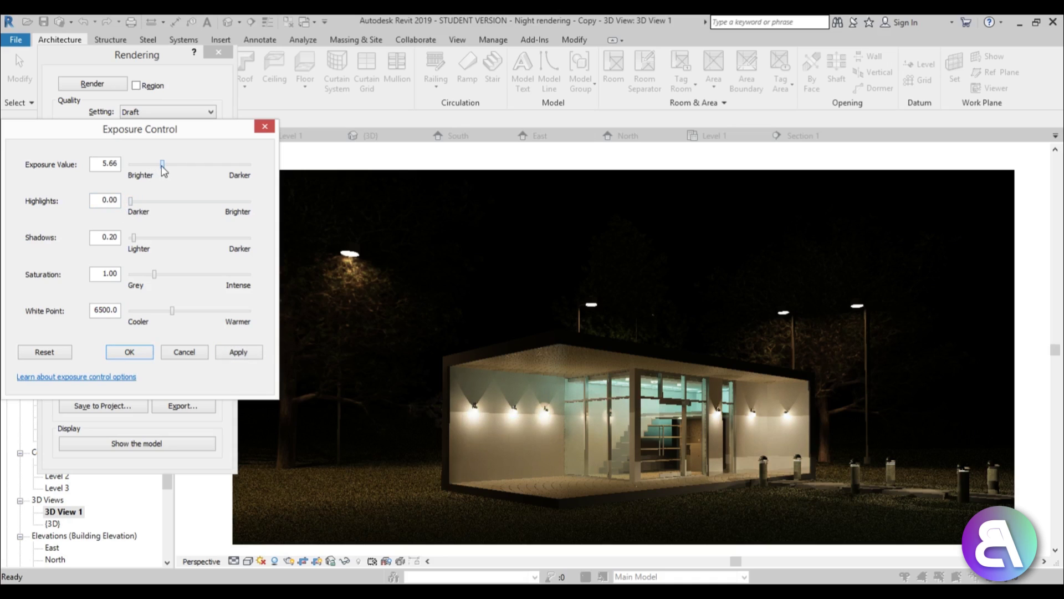
click(252, 353)
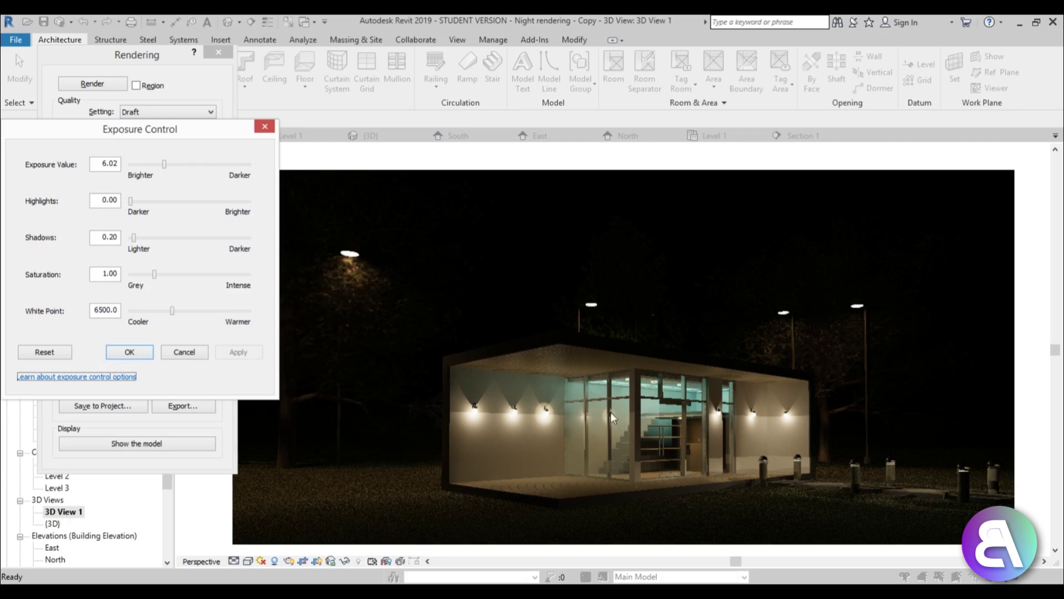
click(129, 353)
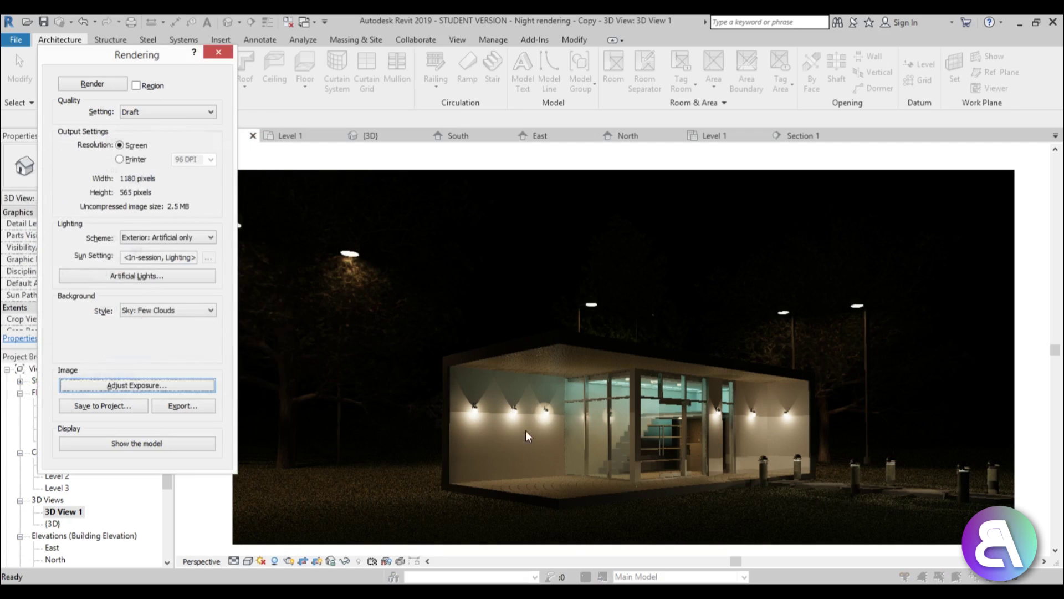
Examine the adjusted night rendering up close, checking the street lights, tree lighting, facade lamps, interior and bollards
scroll(544, 351, up, 2)
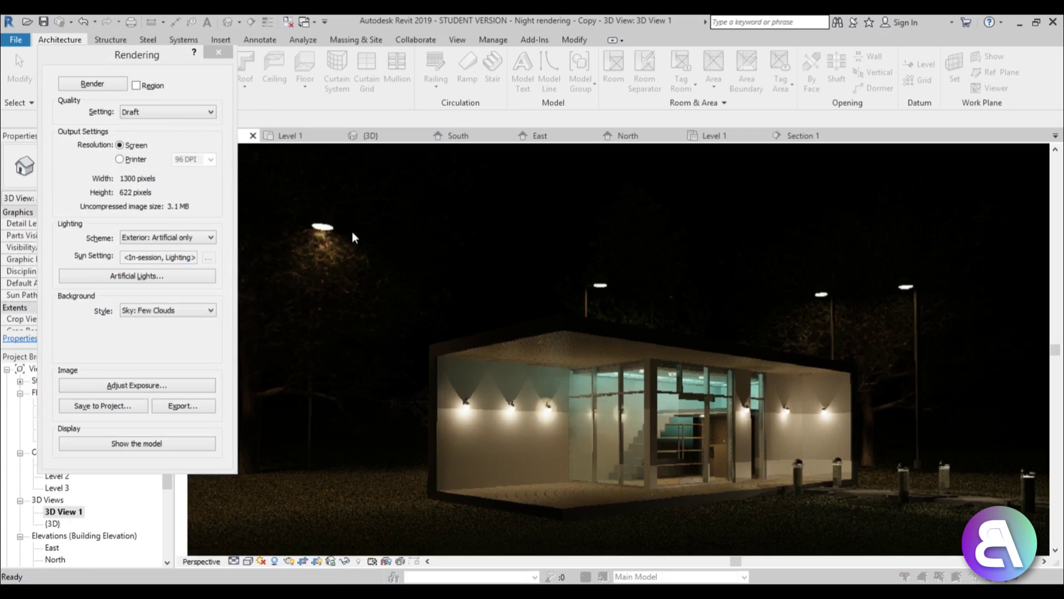
scroll(321, 258, down, 1)
scroll(813, 320, up, 6)
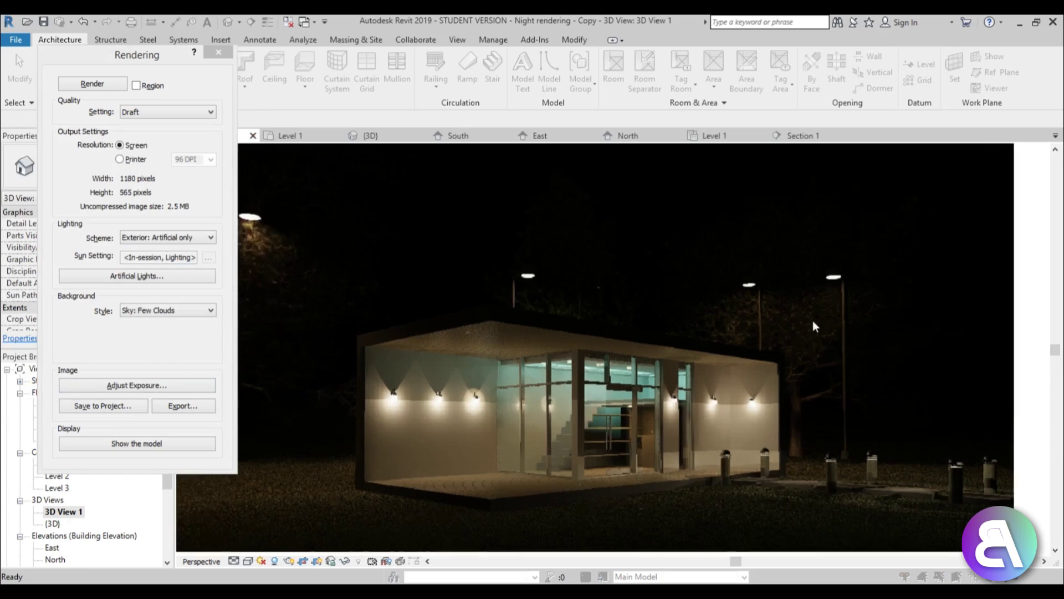
scroll(767, 282, down, 4)
middle_drag(699, 356, 695, 325)
scroll(590, 316, down, 1)
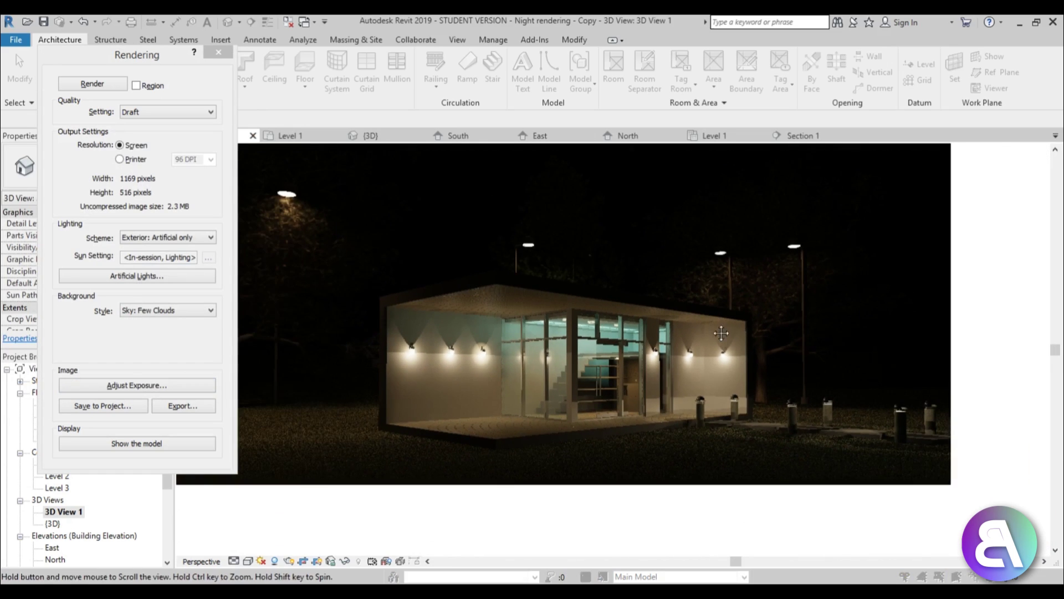
middle_drag(595, 310, 605, 303)
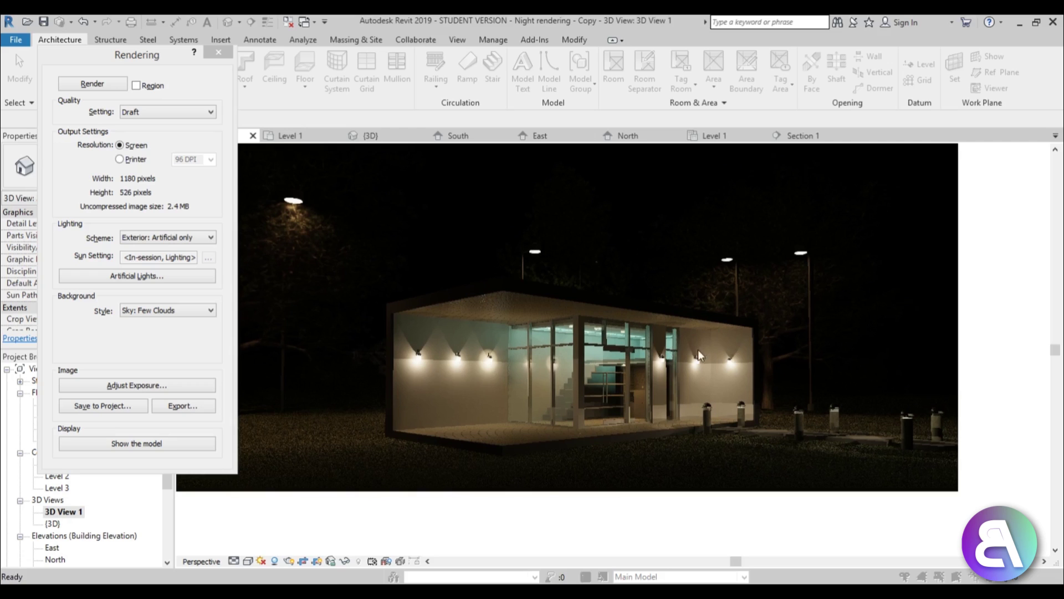
middle_drag(703, 357, 723, 382)
middle_drag(607, 371, 609, 378)
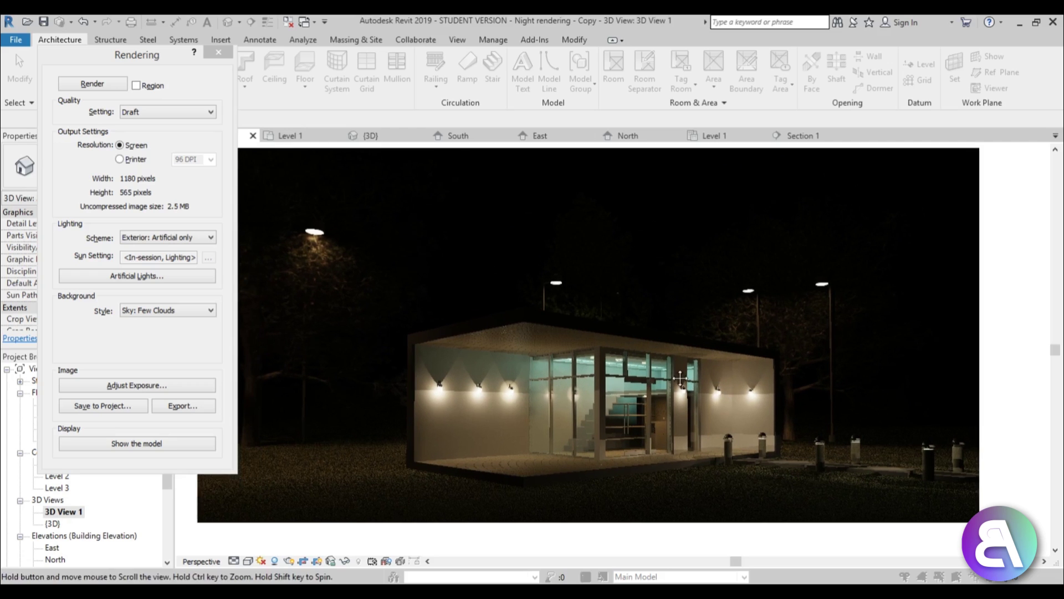
scroll(802, 466, up, 1)
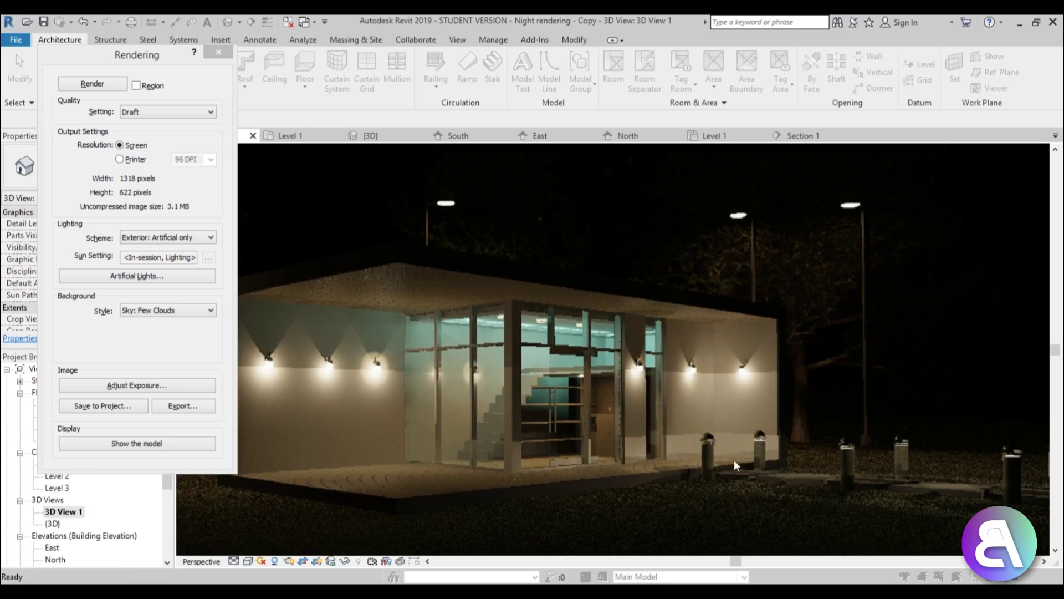
middle_drag(698, 467, 718, 466)
scroll(717, 466, down, 1)
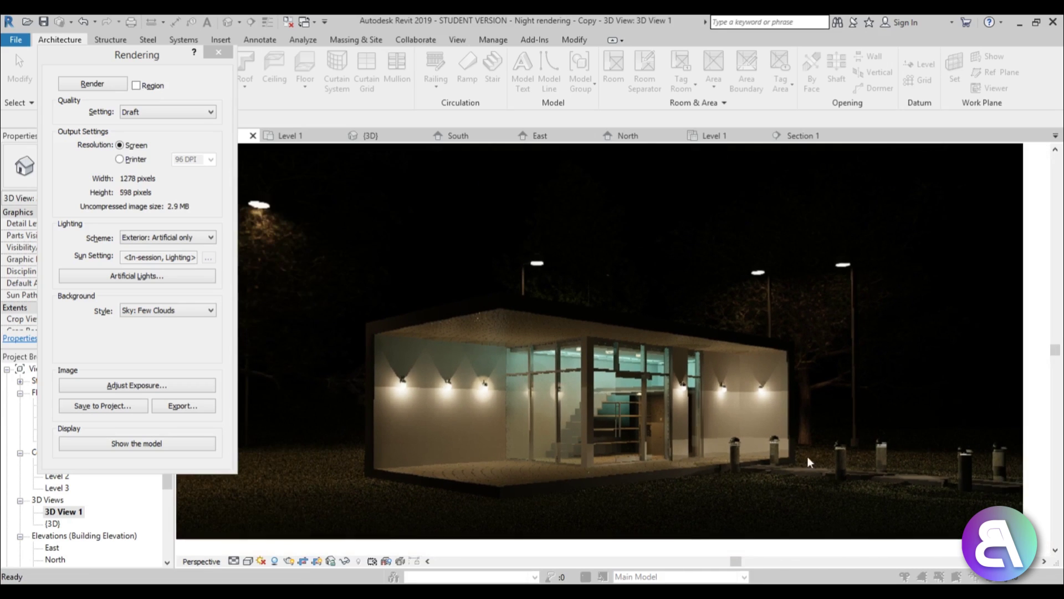
middle_drag(929, 481, 915, 482)
scroll(655, 442, down, 2)
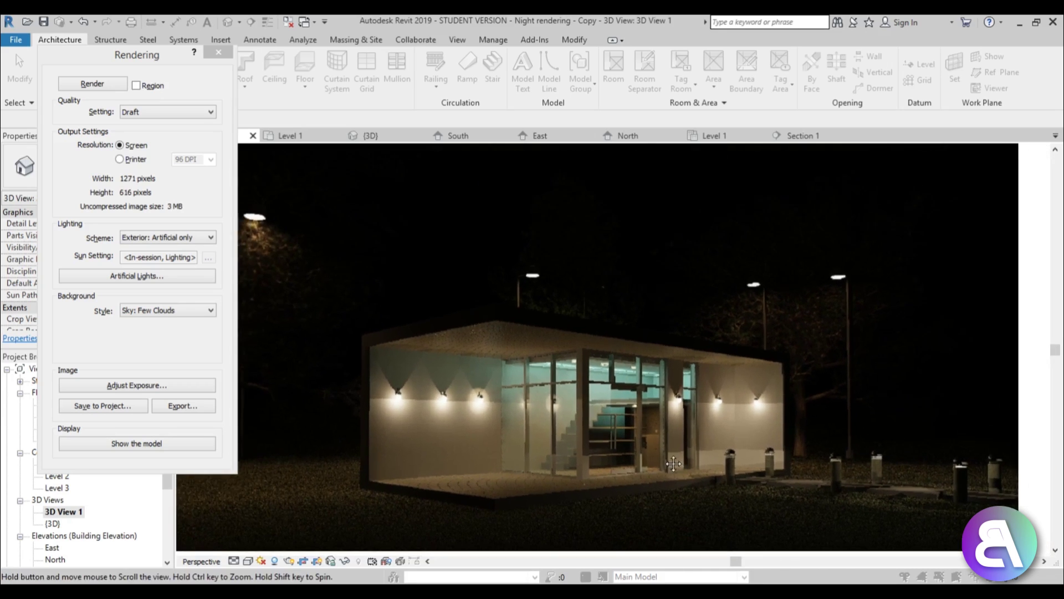